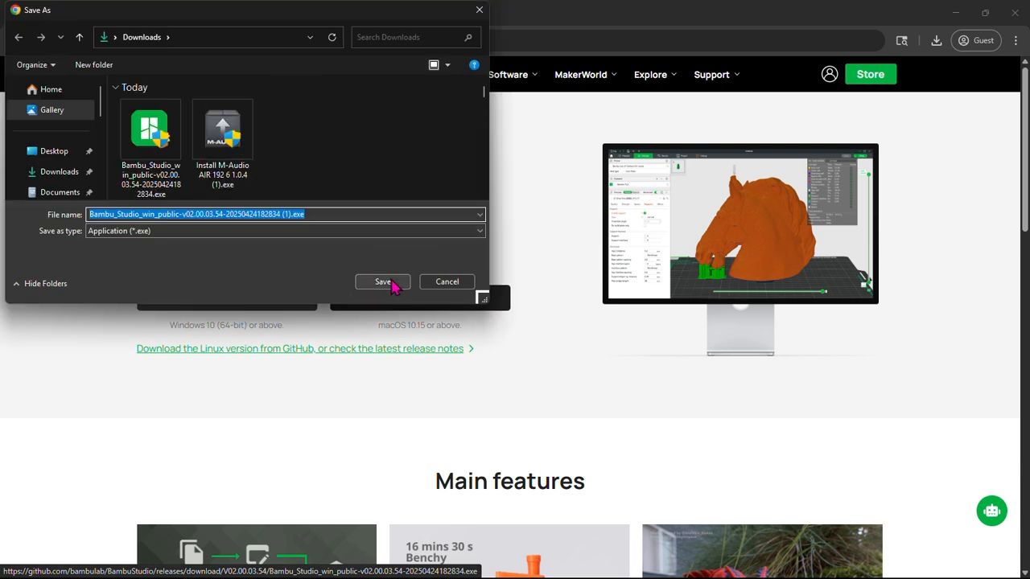
pyautogui.click(383, 283)
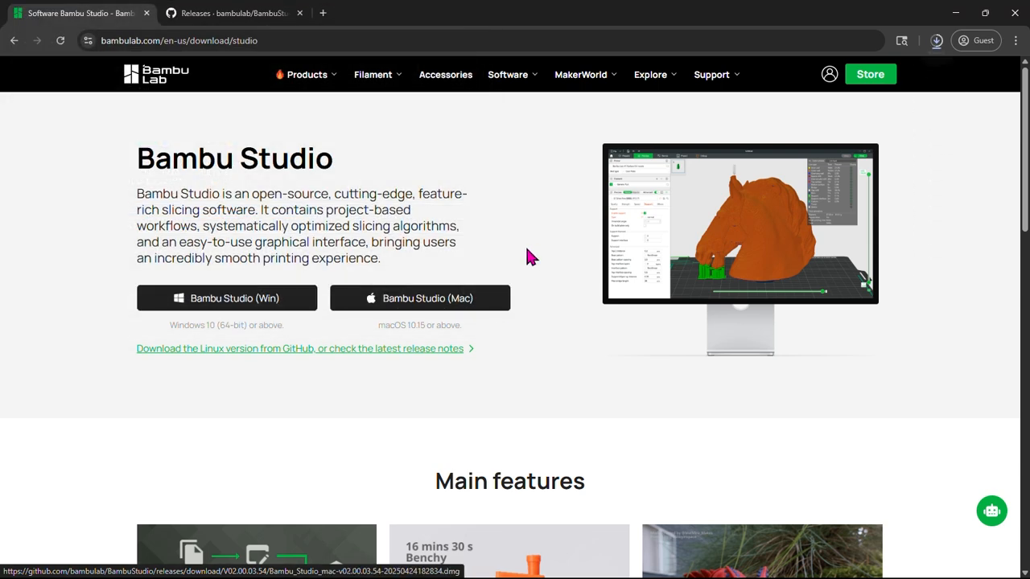
pyautogui.click(937, 42)
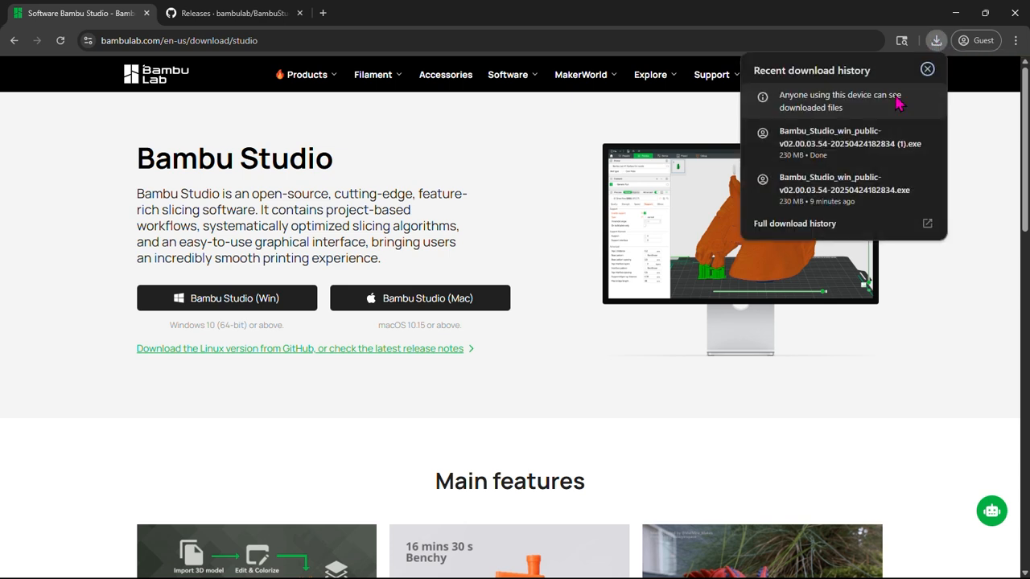
pyautogui.click(931, 138)
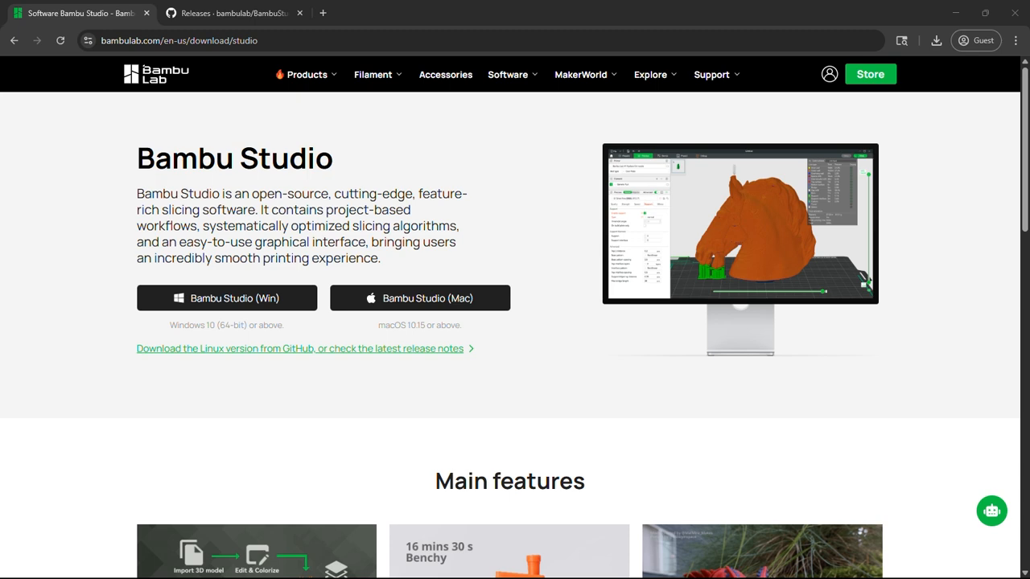
pyautogui.moveTo(901, 332); pyautogui.dragTo(499, 197)
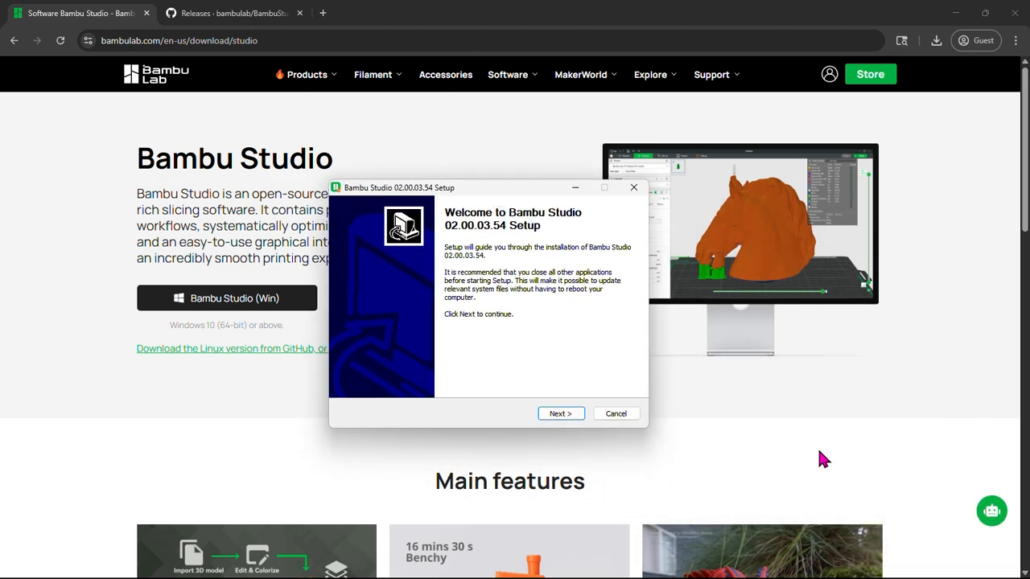
# Install Bambu Studio in C:\Program Files\Bambu Studio, accepting the license, and launch it with the .3mf, .stl and .step/.stp associations enabled
pyautogui.click(560, 414)
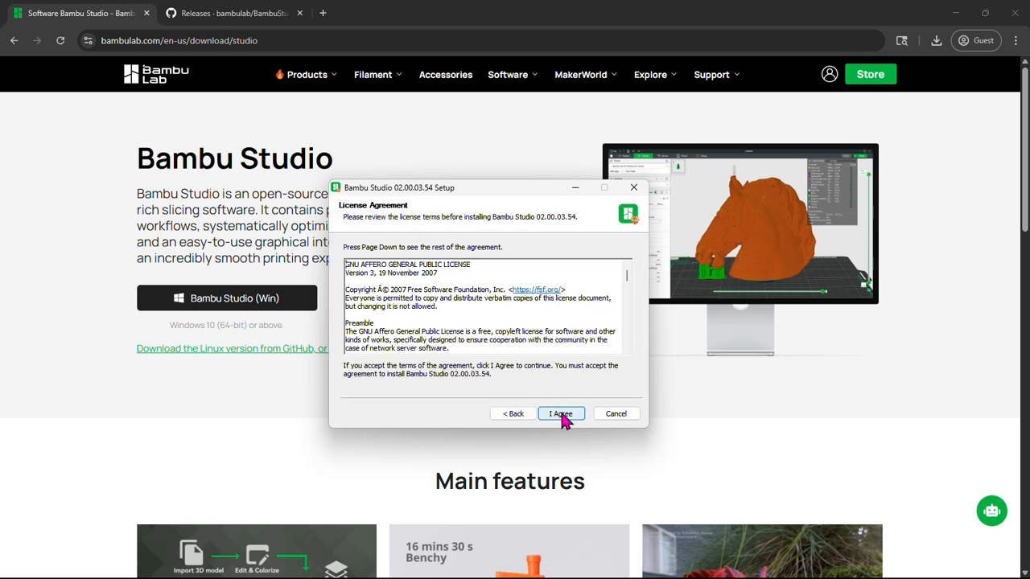
pyautogui.click(562, 414)
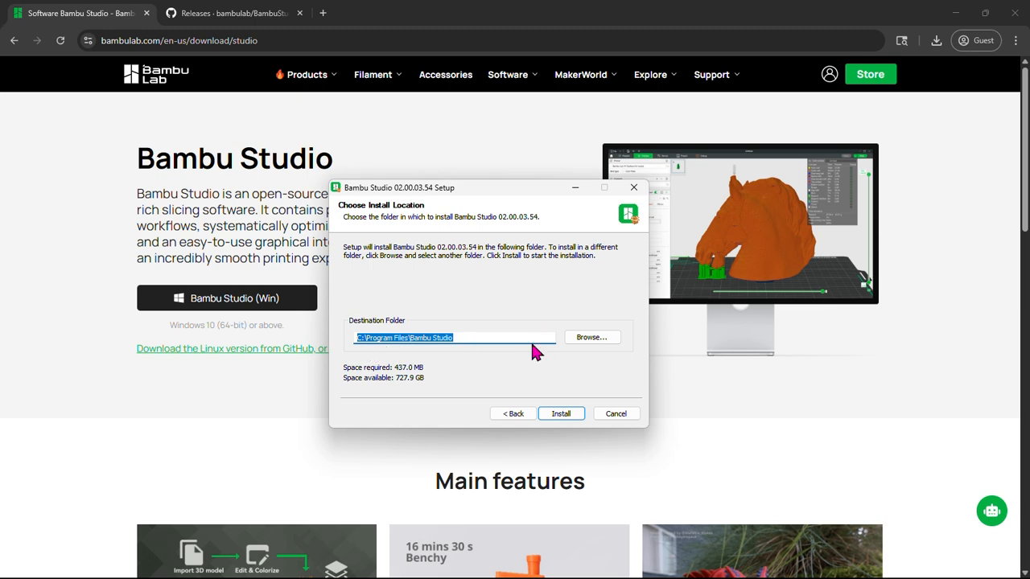
pyautogui.click(561, 414)
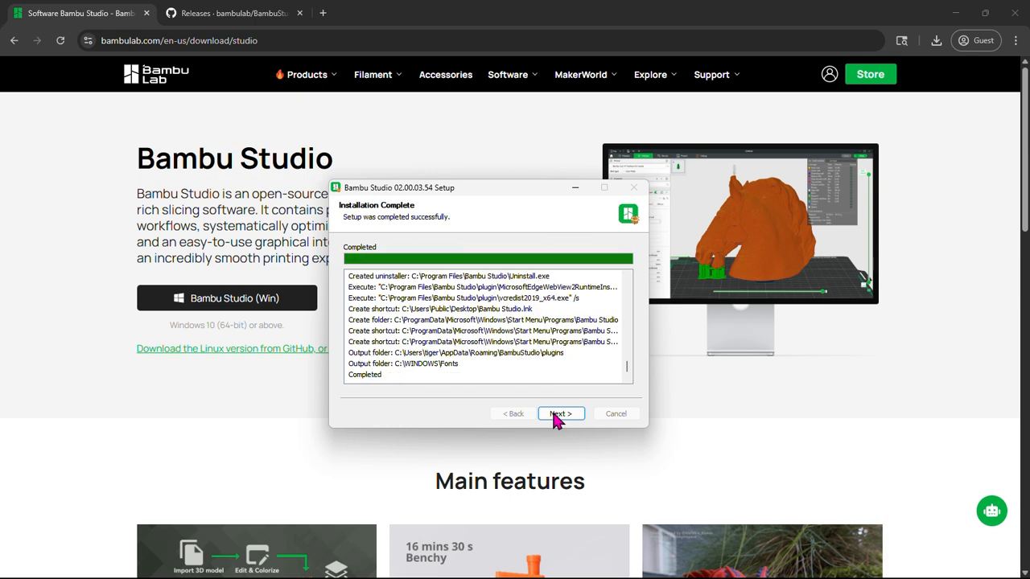
pyautogui.click(555, 416)
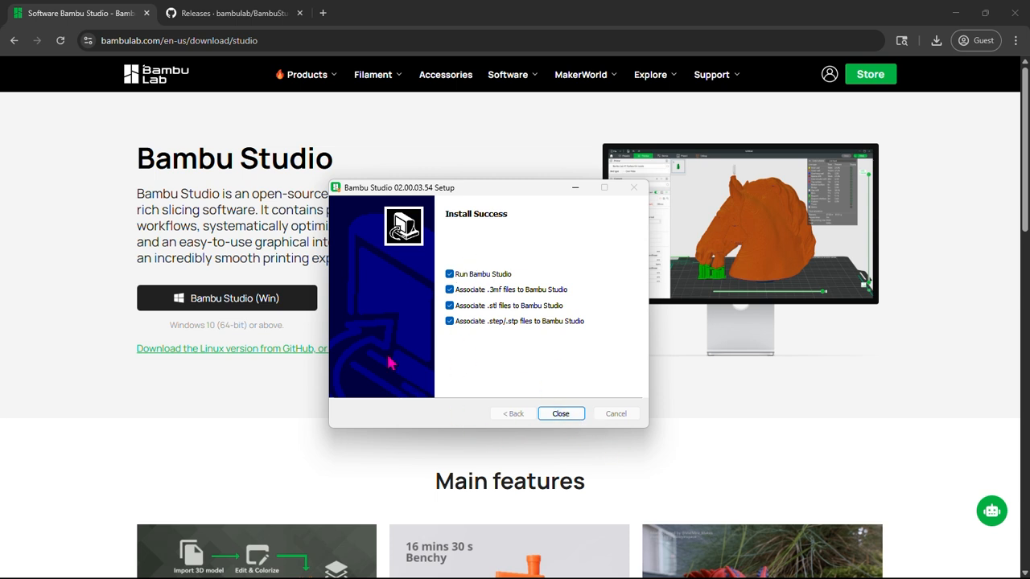
pyautogui.click(561, 413)
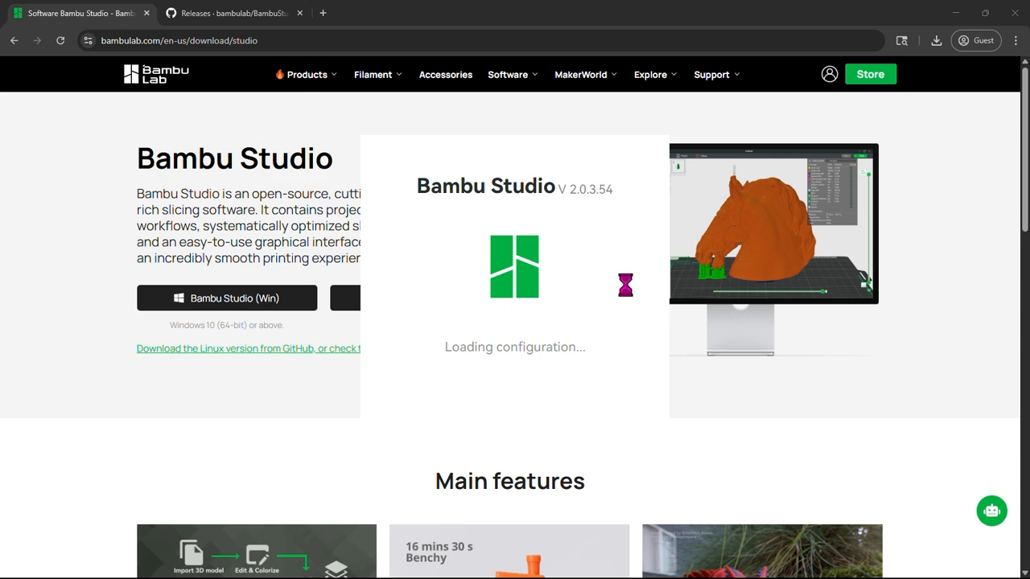
pyautogui.click(1013, 13)
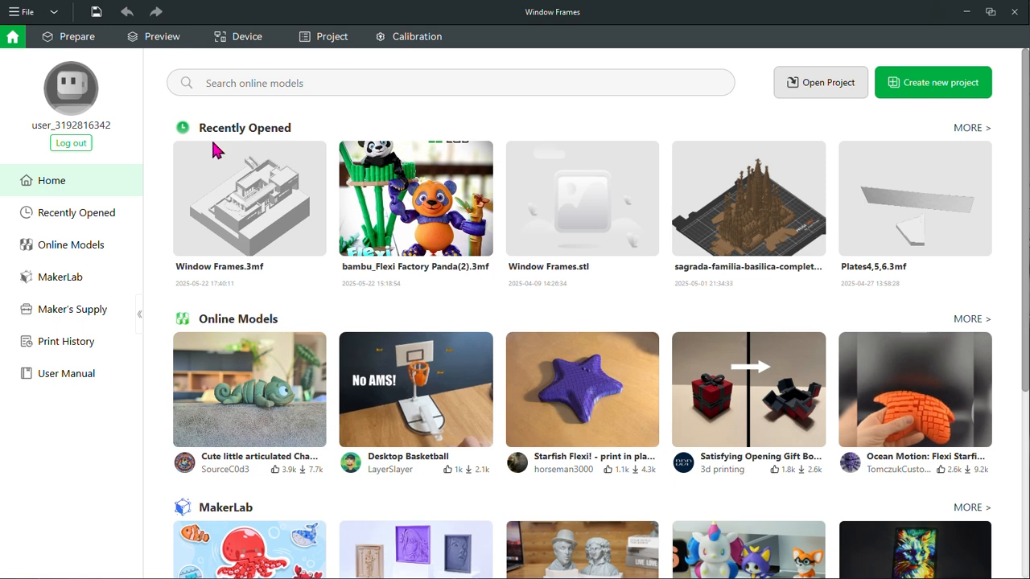
# Create a new project, saving the unsaved changes of the current project
pyautogui.scroll(-1, 418, 402)
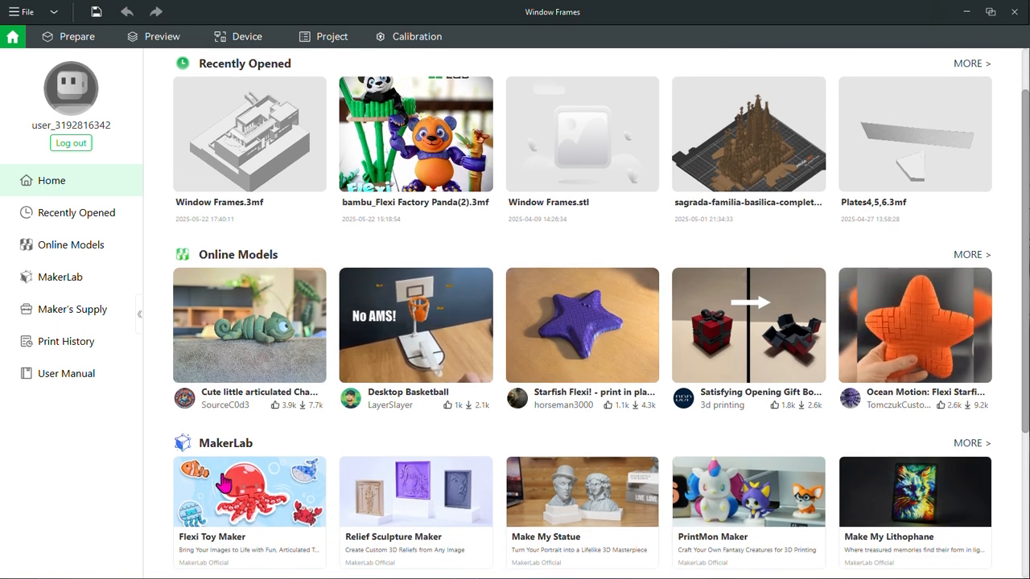
pyautogui.scroll(-2, 241, 491)
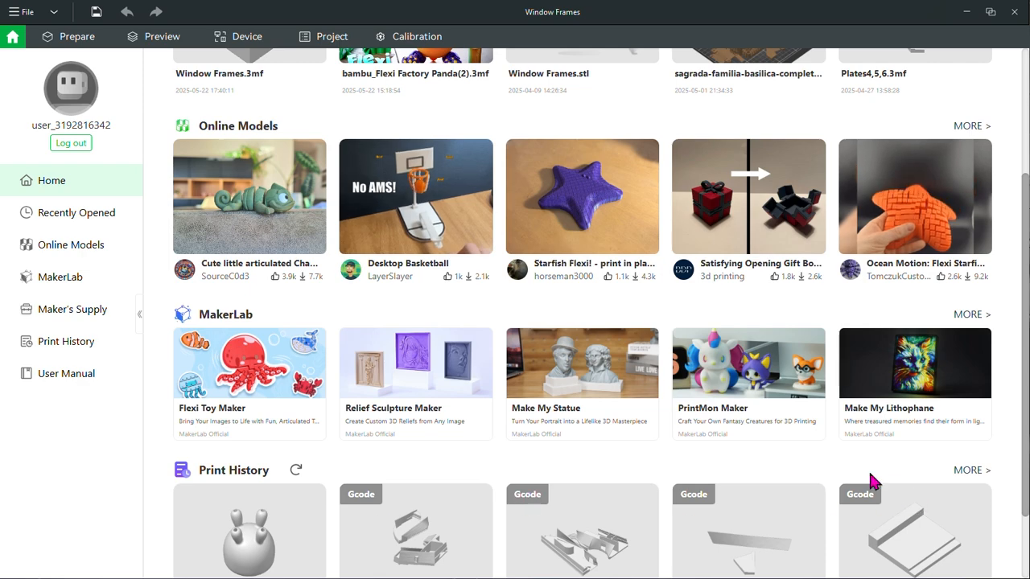
pyautogui.scroll(3, 872, 480)
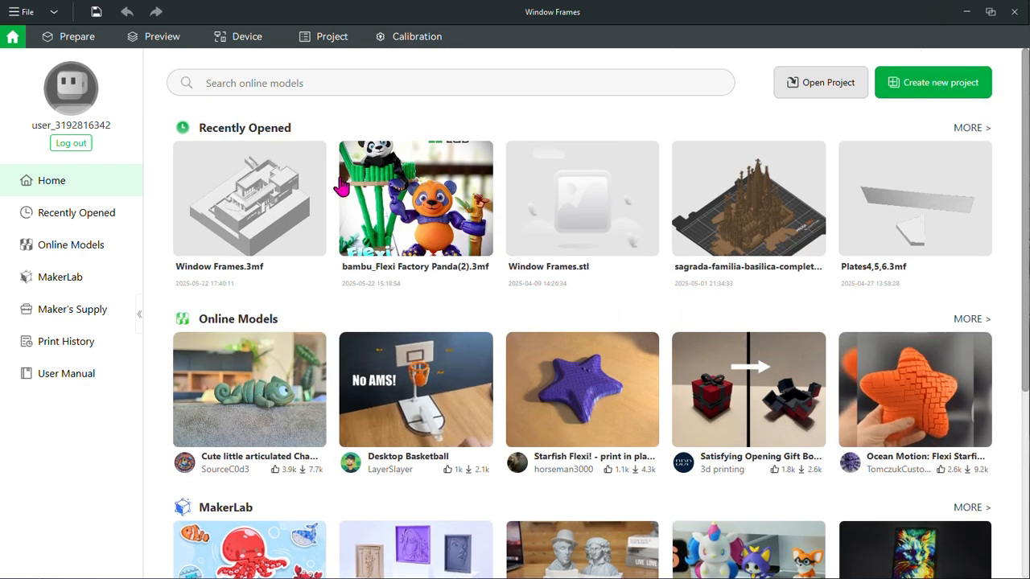
pyautogui.click(924, 90)
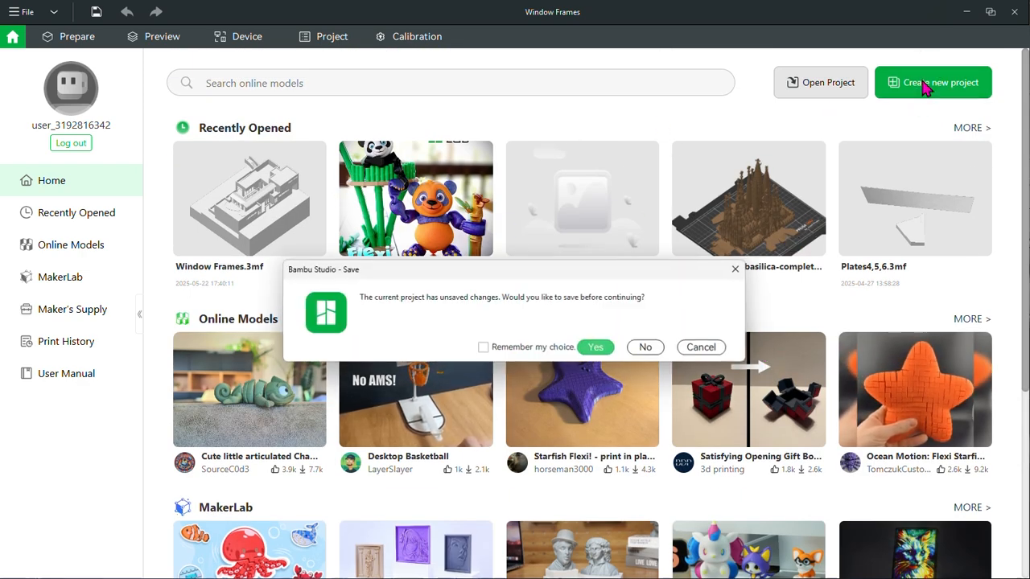
pyautogui.click(599, 351)
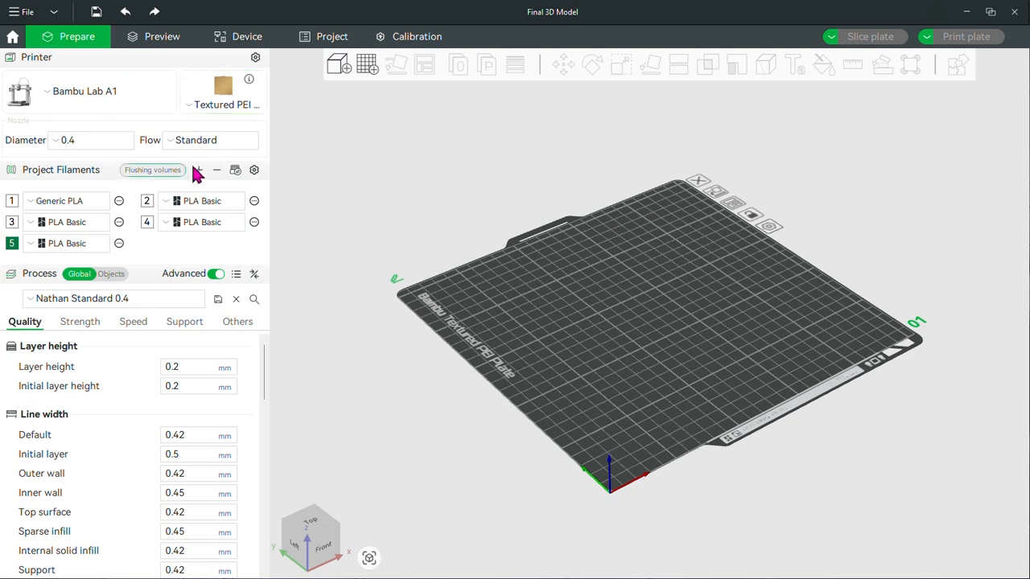
# Choose the Bambu Lab A1 system preset as the printer
pyautogui.click(95, 98)
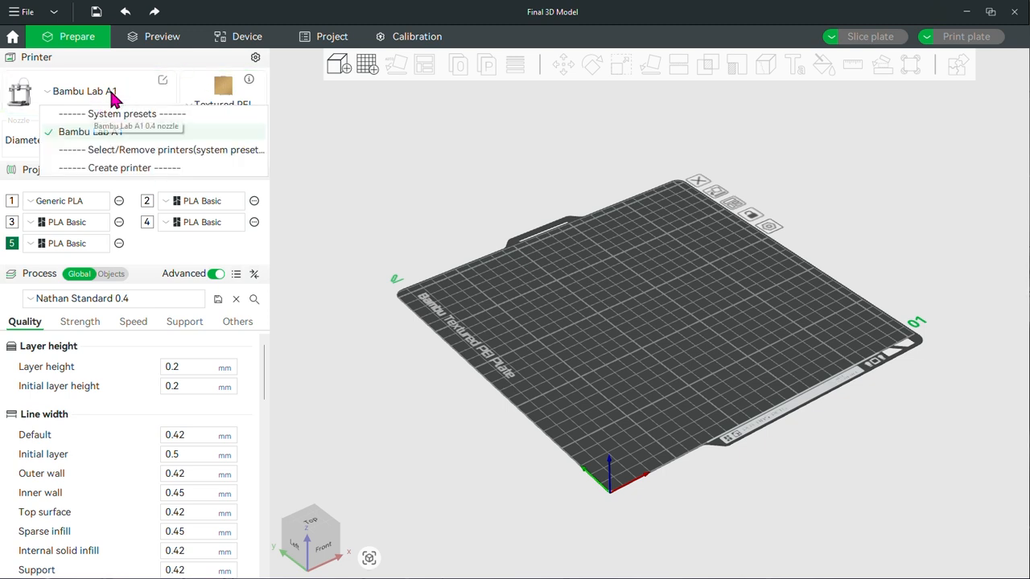
pyautogui.click(122, 133)
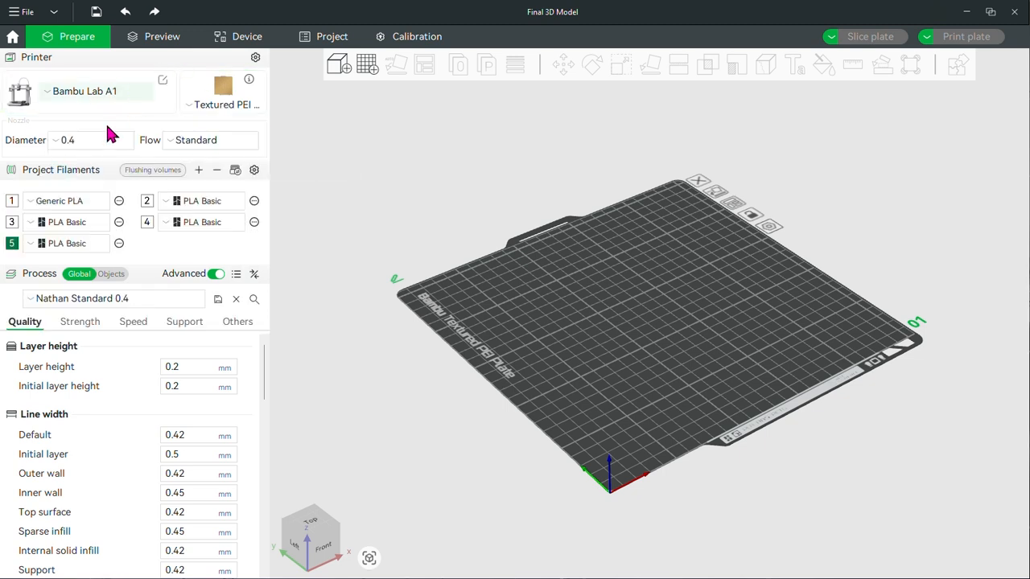
pyautogui.click(103, 100)
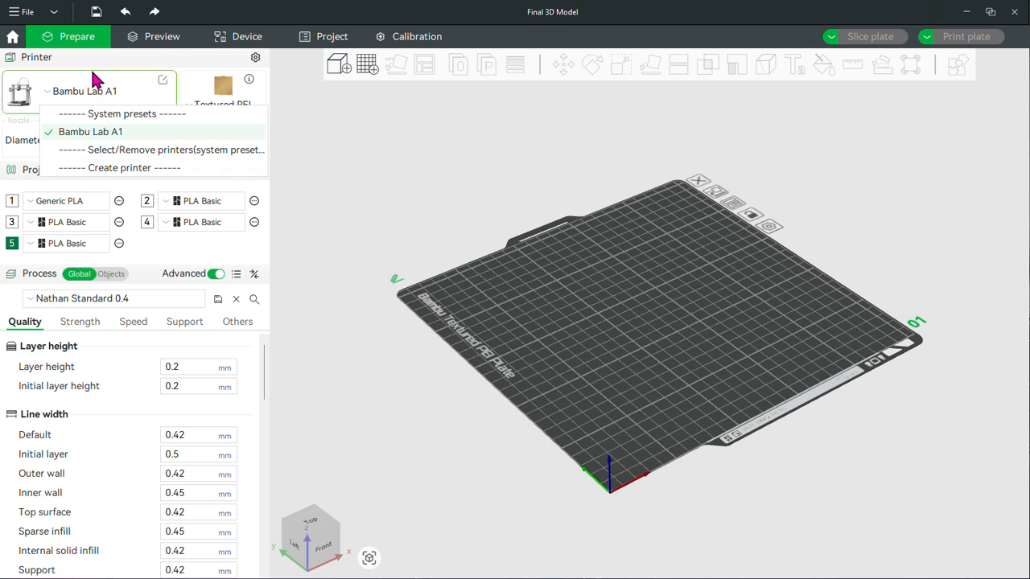
pyautogui.click(87, 94)
# Look through the build plate types and set the nozzle diameter to 0.4
pyautogui.click(215, 108)
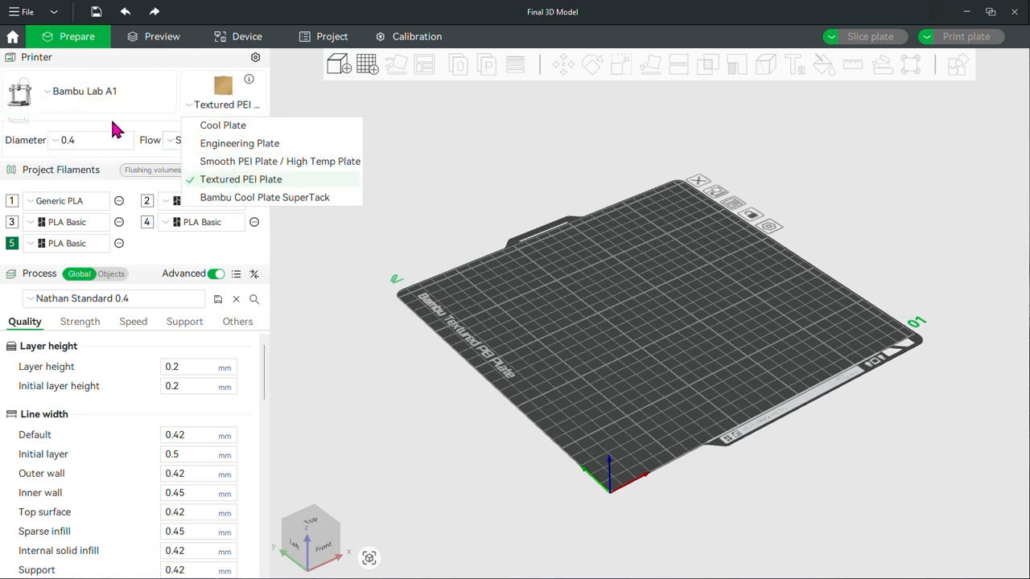
pyautogui.click(70, 138)
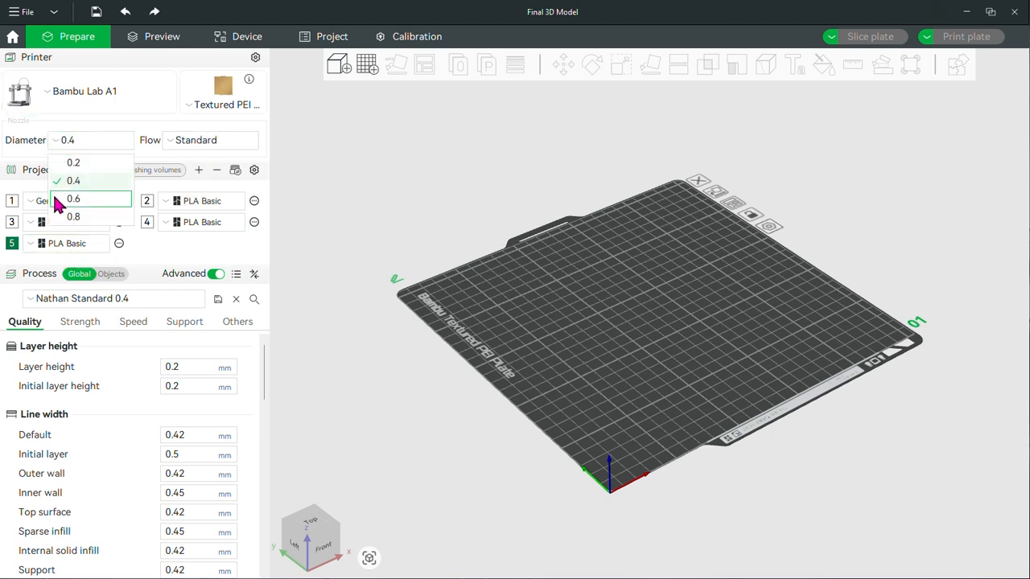
pyautogui.click(103, 185)
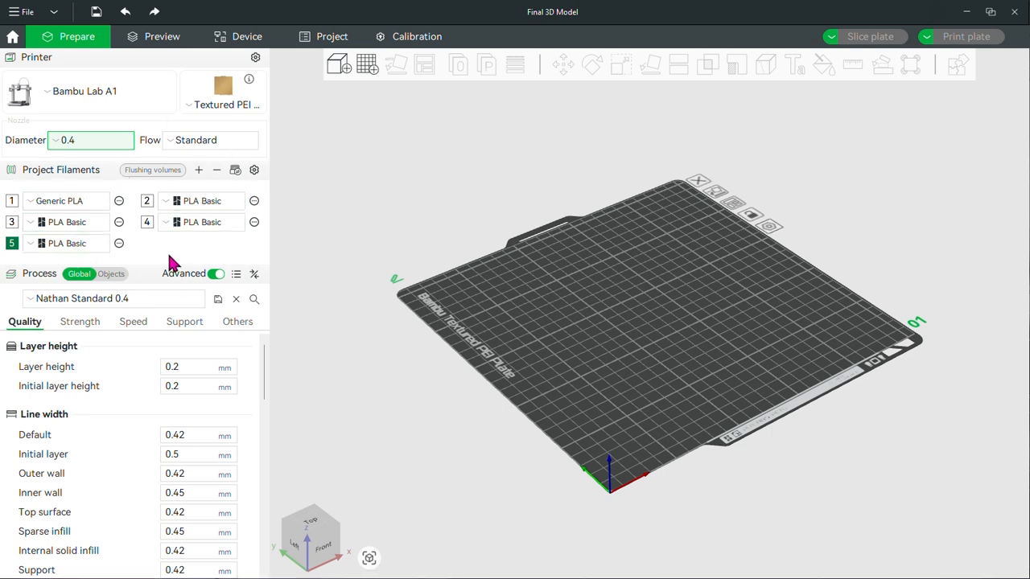
pyautogui.click(13, 201)
pyautogui.click(93, 203)
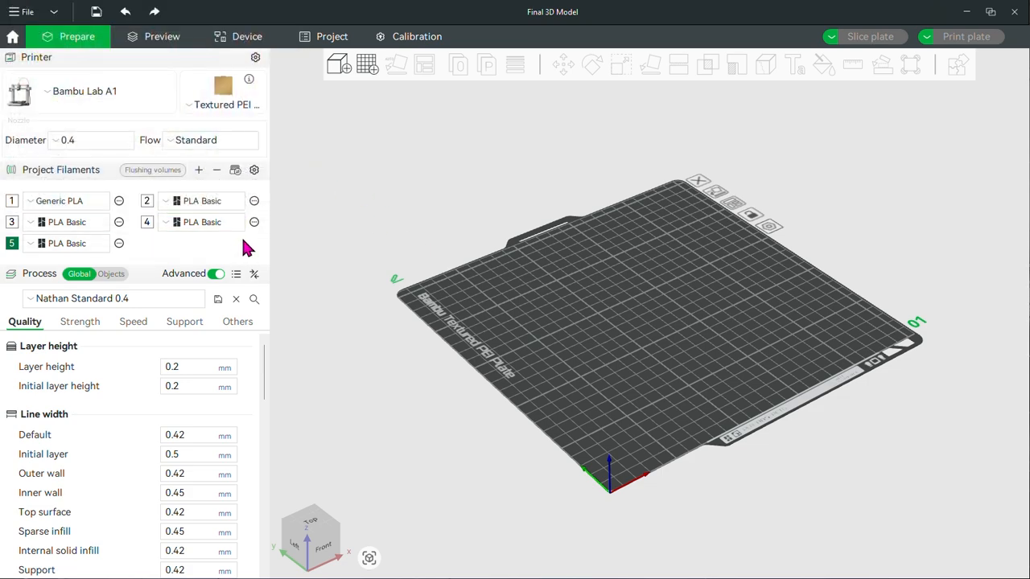
# Import Final 3D Model.stl from the Desktop onto the build plate and view it from the back
pyautogui.click(341, 68)
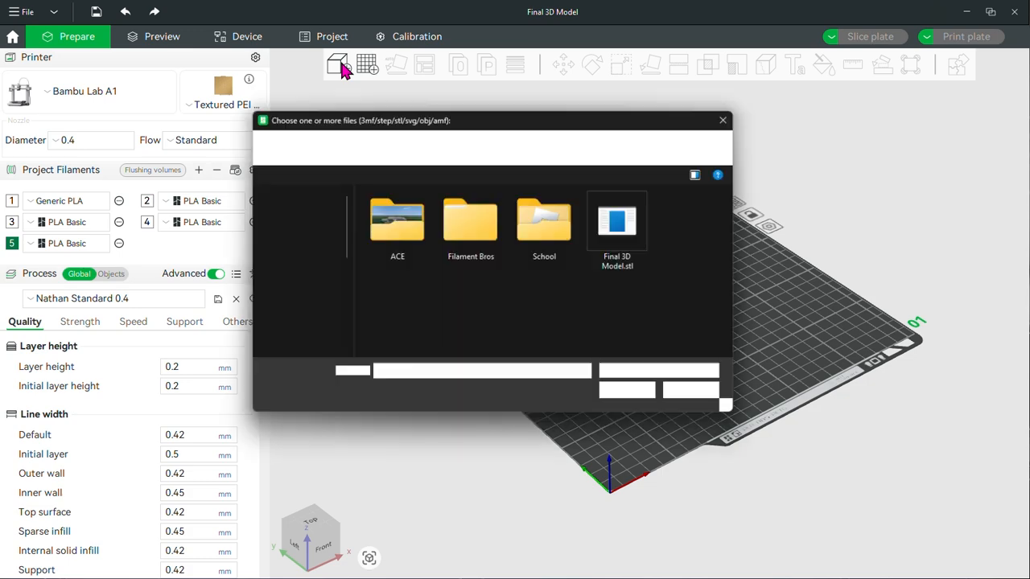
pyautogui.doubleClick(632, 251)
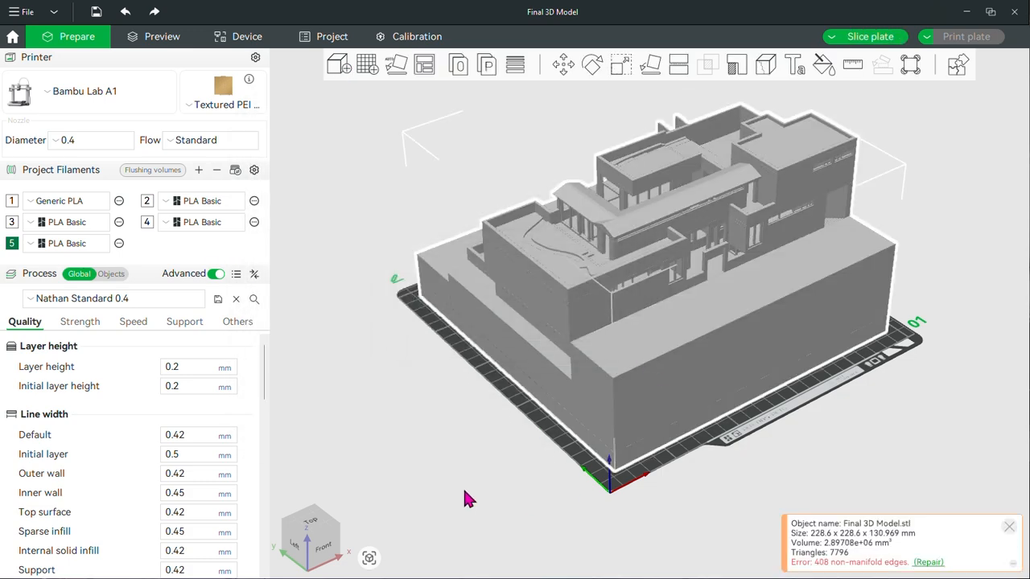
pyautogui.moveTo(462, 485); pyautogui.dragTo(586, 483)
pyautogui.scroll(-20, 814, 419)
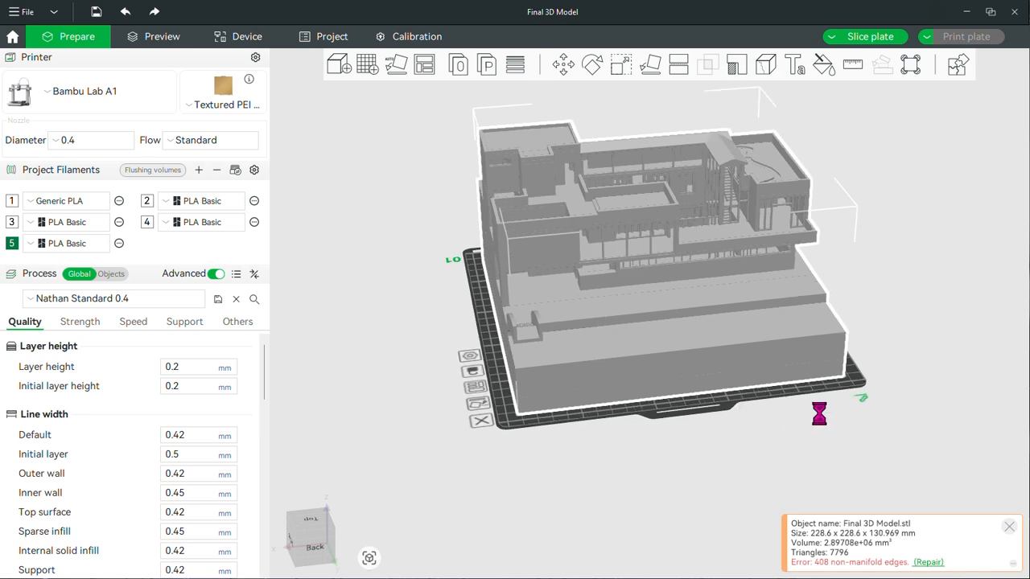
pyautogui.scroll(15, 688, 322)
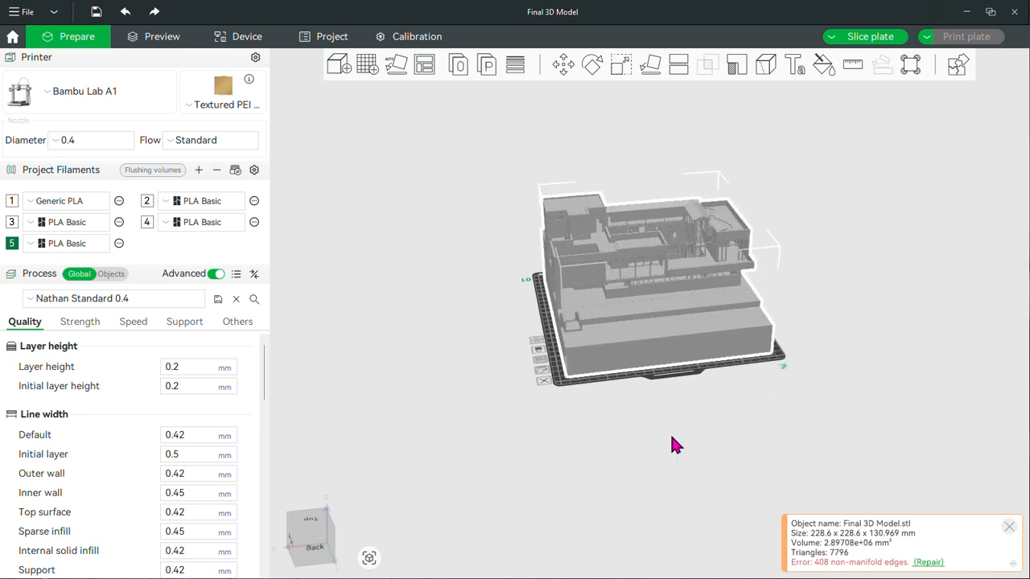
# Add a second copy of Final 3D Model.stl from the Desktop folder, placed beside the first one
pyautogui.click(530, 564)
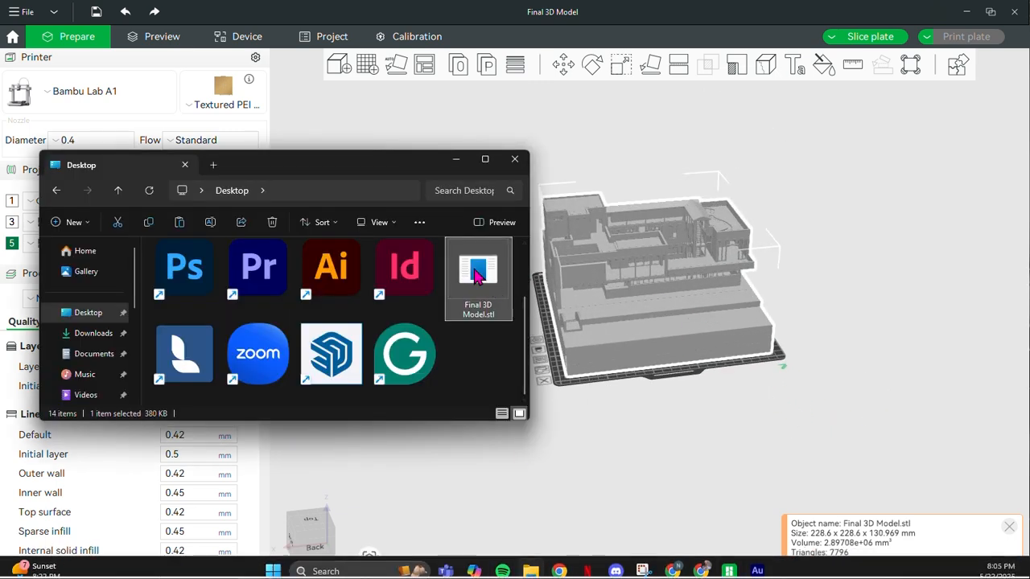
pyautogui.moveTo(478, 272); pyautogui.dragTo(748, 292)
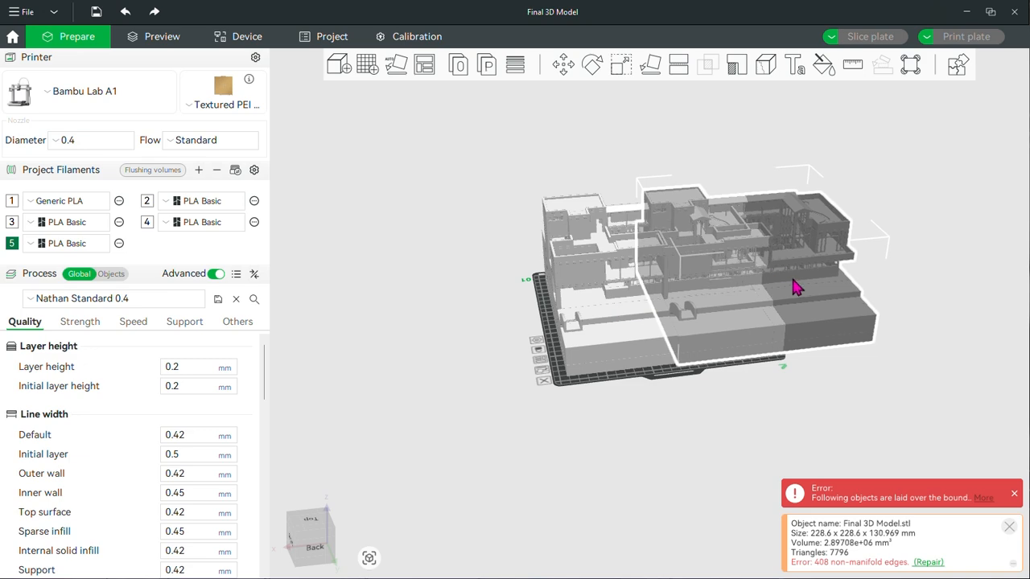
pyautogui.click(736, 473)
pyautogui.moveTo(674, 430); pyautogui.dragTo(694, 442)
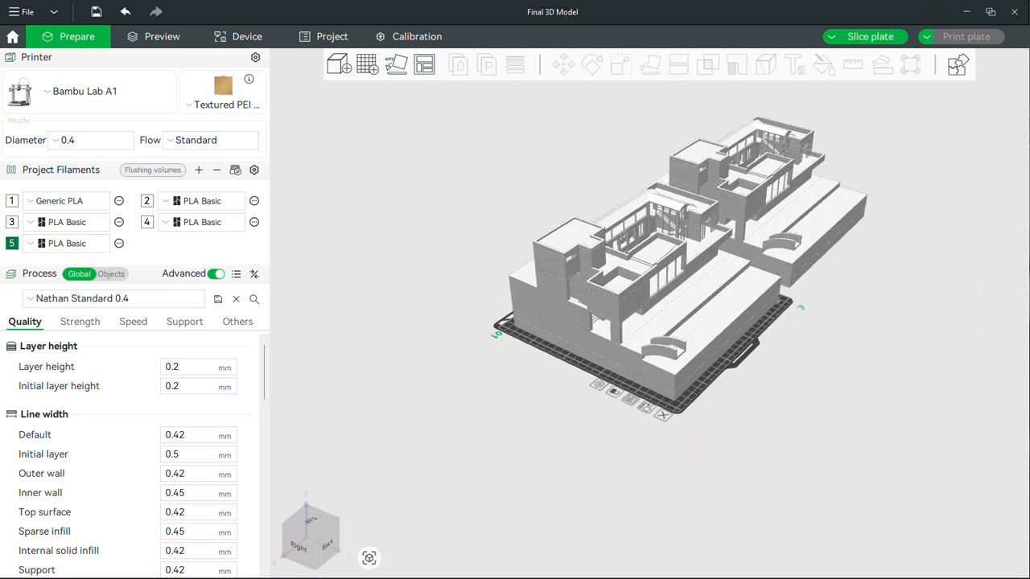
# Try opening Final 3D Model.stl from the Desktop folder with BambuStudio as the chosen app
pyautogui.click(530, 567)
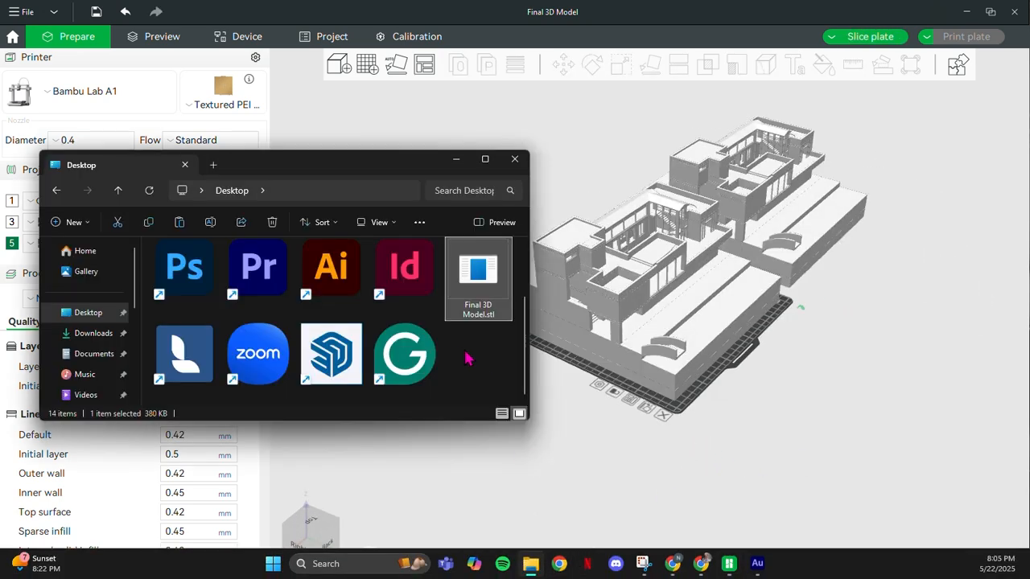
pyautogui.doubleClick(497, 282)
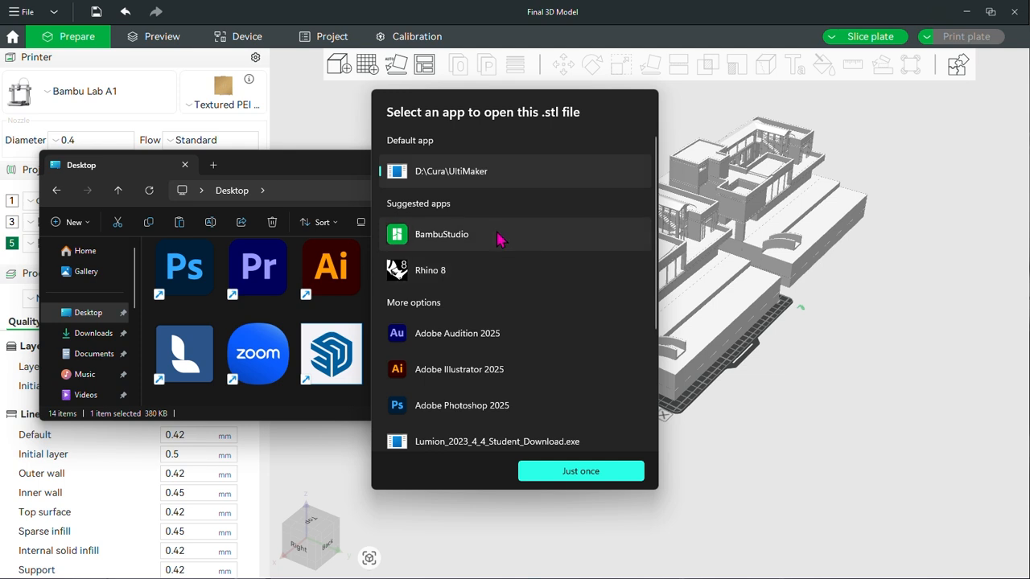
pyautogui.doubleClick(450, 241)
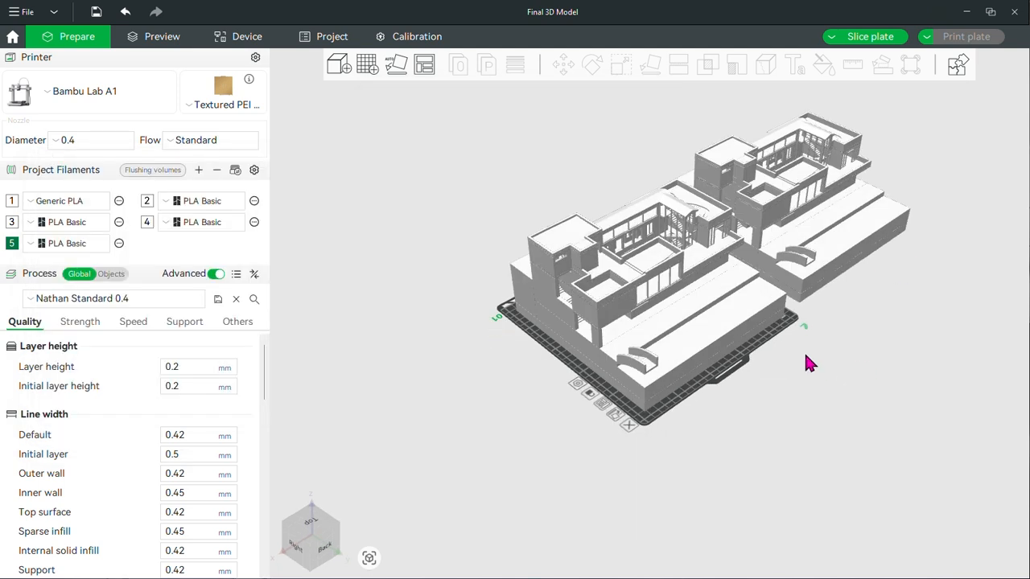
# Undo adding the second copy of the house model
pyautogui.click(833, 244)
pyautogui.hotkey('ctrl', 'z')
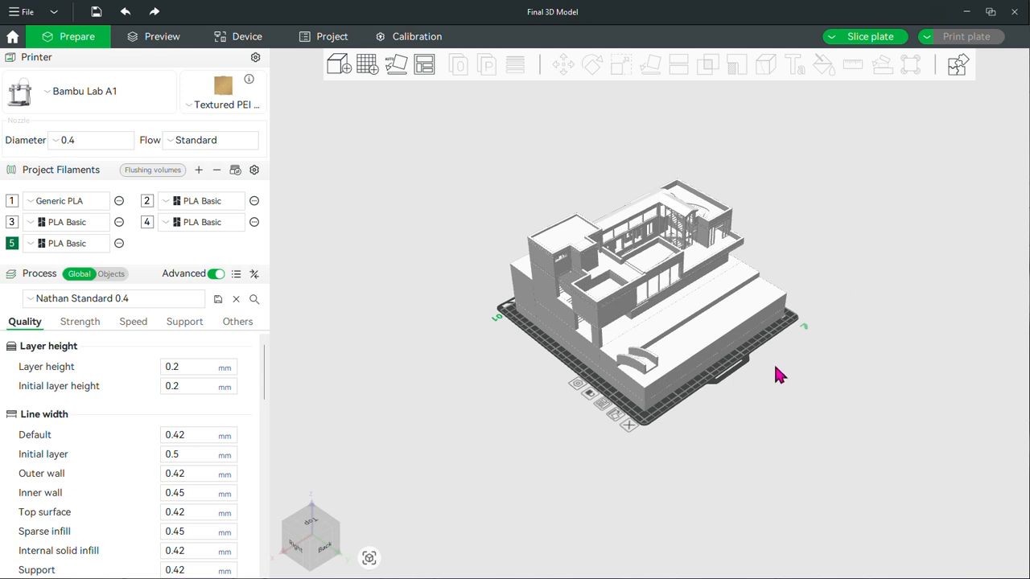
pyautogui.scroll(3, 809, 356)
pyautogui.moveTo(820, 386); pyautogui.dragTo(811, 391, button='right')
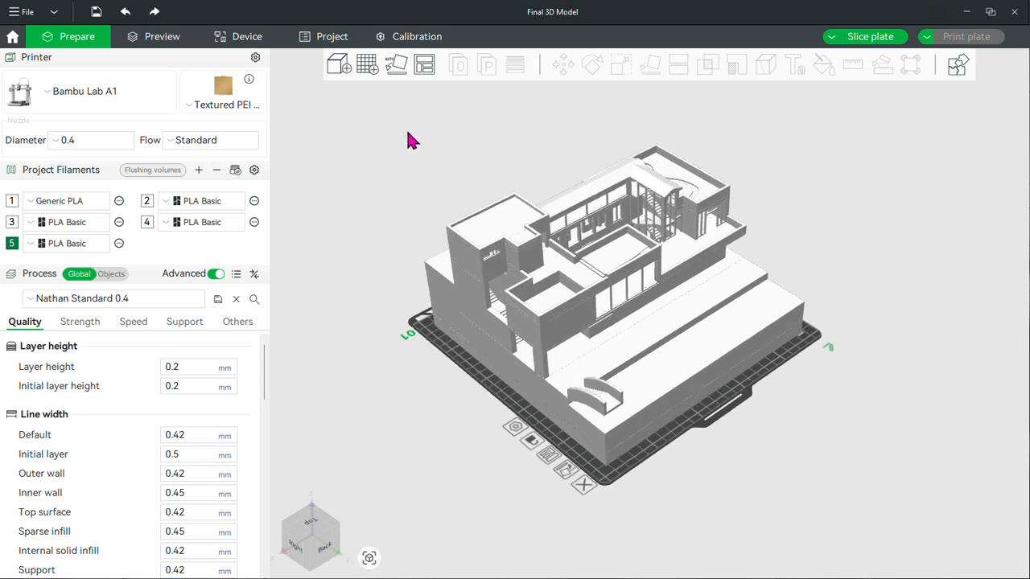
# Add two empty build plates, 02 and 03, to the project
pyautogui.click(366, 66)
pyautogui.scroll(2, 593, 368)
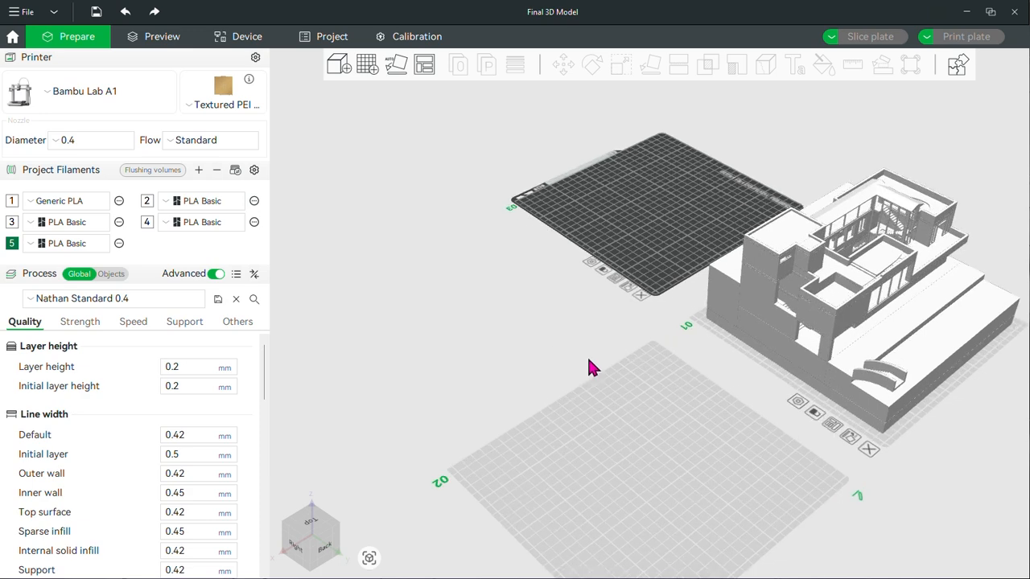
pyautogui.moveTo(593, 368); pyautogui.dragTo(409, 214, button='right')
pyautogui.scroll(-3, 487, 258)
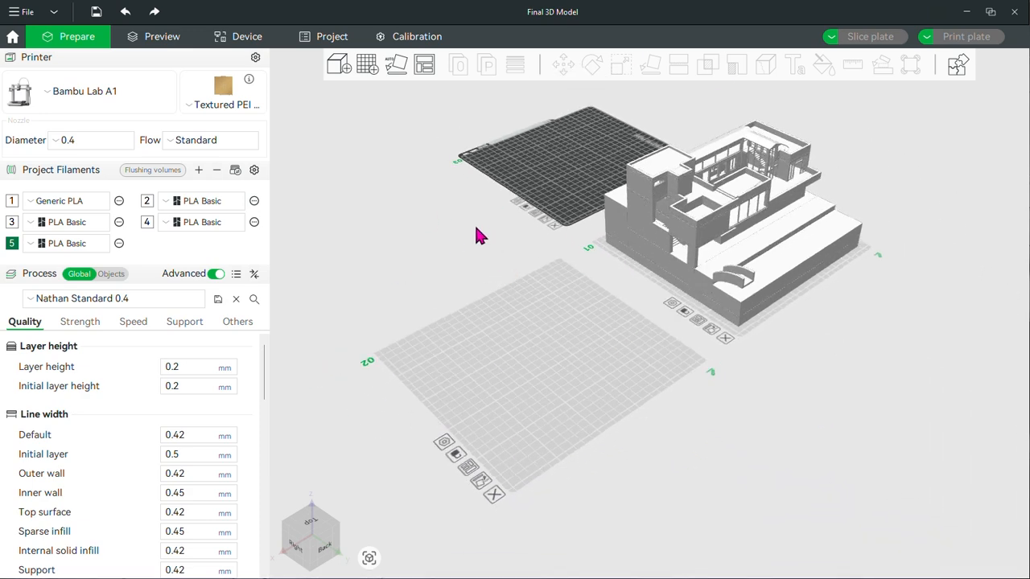
# Arrange the house model automatically with spacing 0.00, multiple materials allowed on the same plate and alignment to the Y axis
pyautogui.moveTo(506, 253); pyautogui.dragTo(559, 287, button='right')
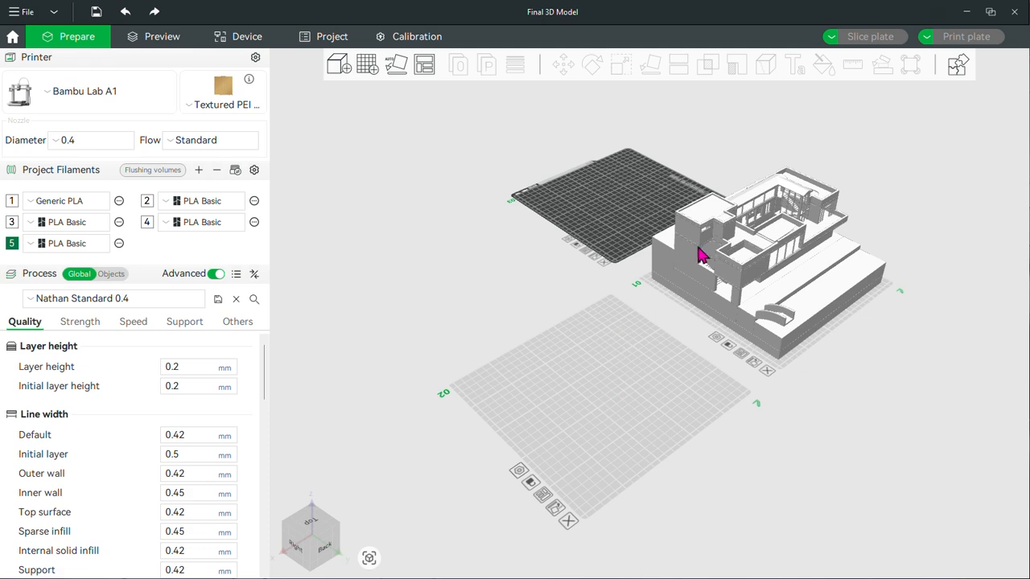
pyautogui.moveTo(413, 287)
pyautogui.mouseDown()
pyautogui.moveTo(453, 301)
pyautogui.moveTo(405, 296)
pyautogui.mouseUp()
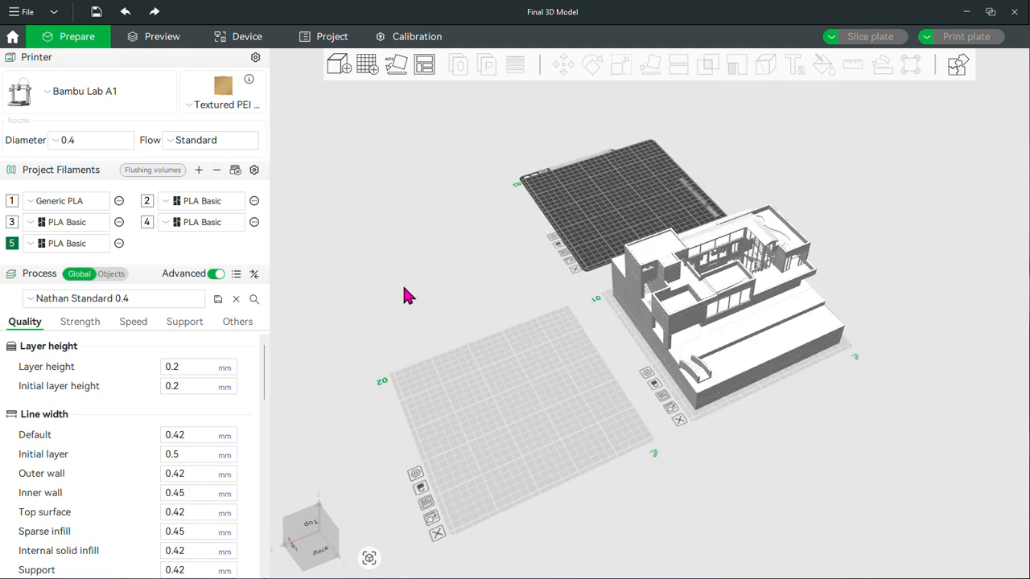
pyautogui.click(424, 66)
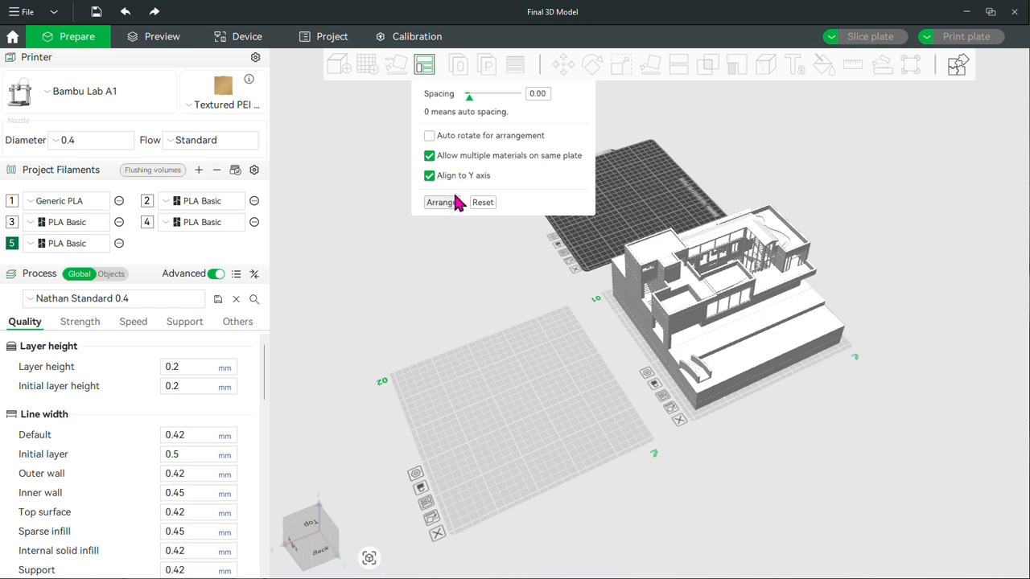
pyautogui.click(441, 202)
pyautogui.moveTo(903, 406); pyautogui.dragTo(579, 395)
pyautogui.moveTo(542, 352); pyautogui.dragTo(626, 424)
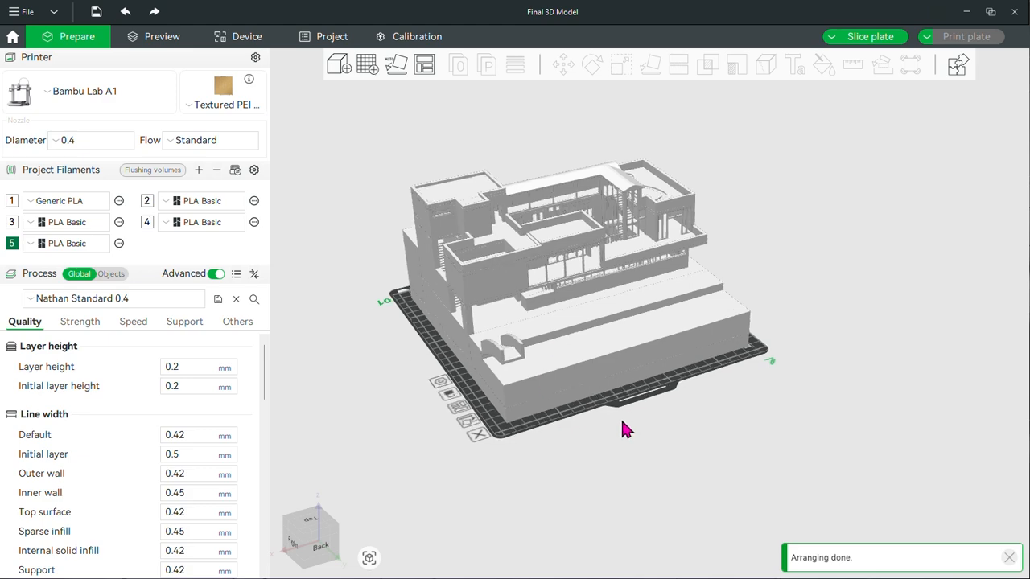
pyautogui.moveTo(536, 447)
pyautogui.mouseDown()
pyautogui.moveTo(598, 440)
pyautogui.moveTo(598, 426)
pyautogui.moveTo(542, 449)
pyautogui.mouseUp()
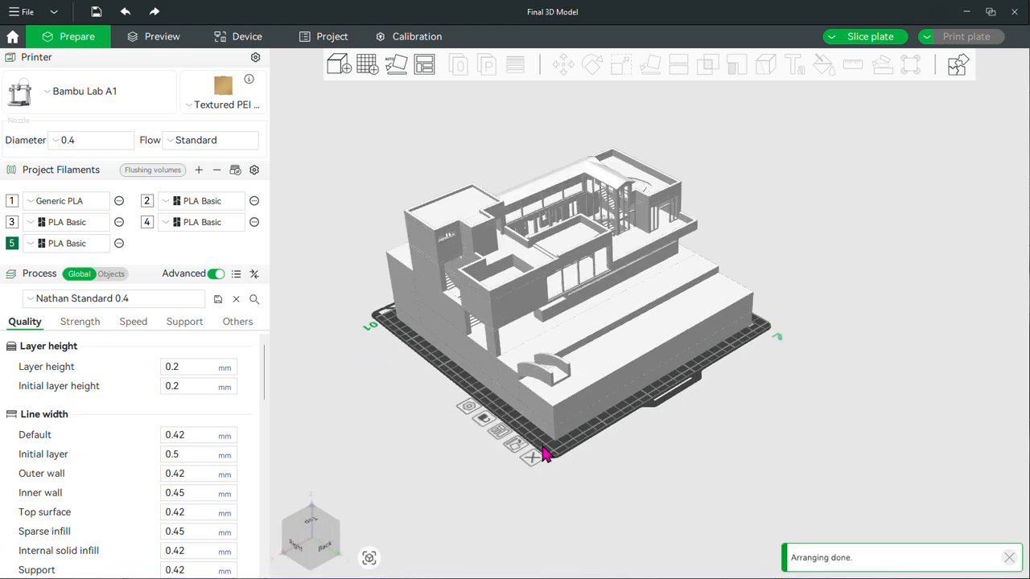
# Select the house model and repair its non-manifold edges
pyautogui.click(551, 272)
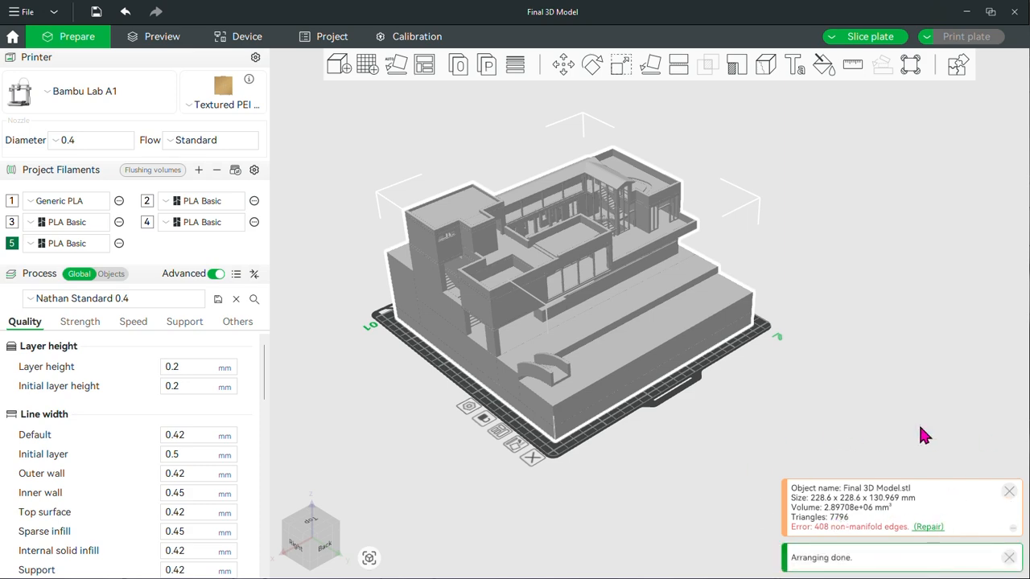
pyautogui.moveTo(698, 477); pyautogui.dragTo(467, 456)
pyautogui.moveTo(372, 179); pyautogui.dragTo(721, 412)
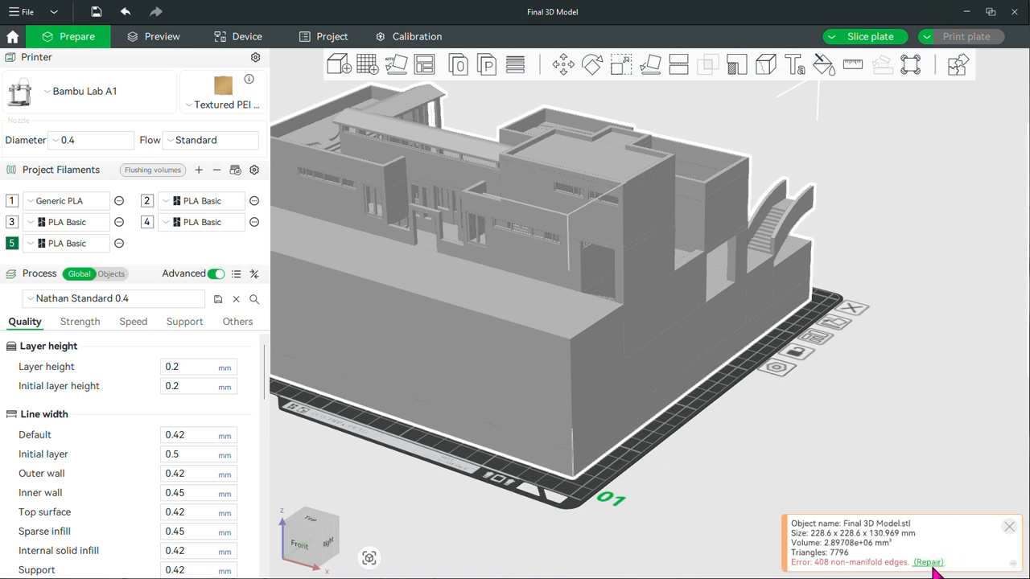
pyautogui.click(926, 563)
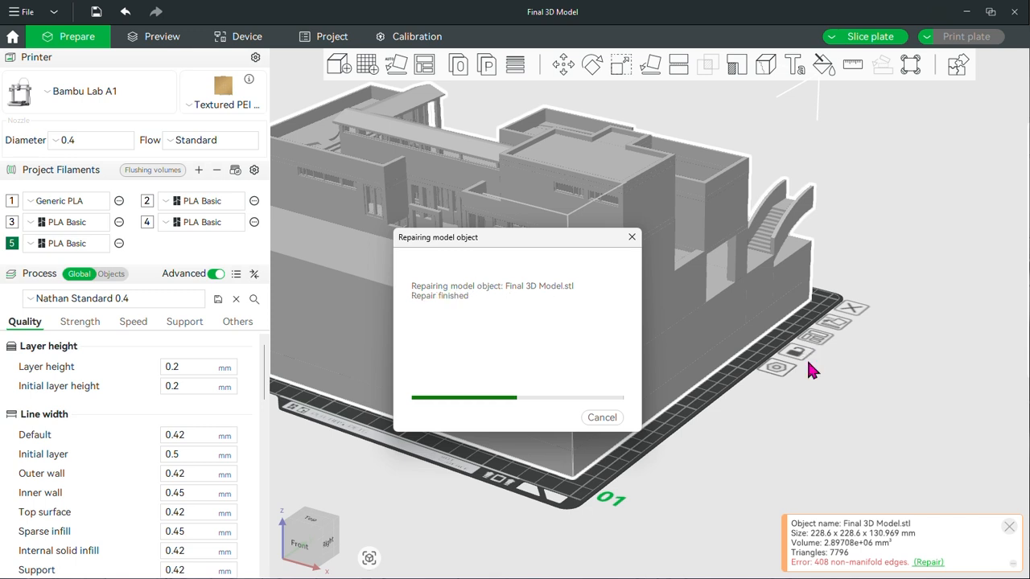
pyautogui.moveTo(745, 452); pyautogui.dragTo(708, 391)
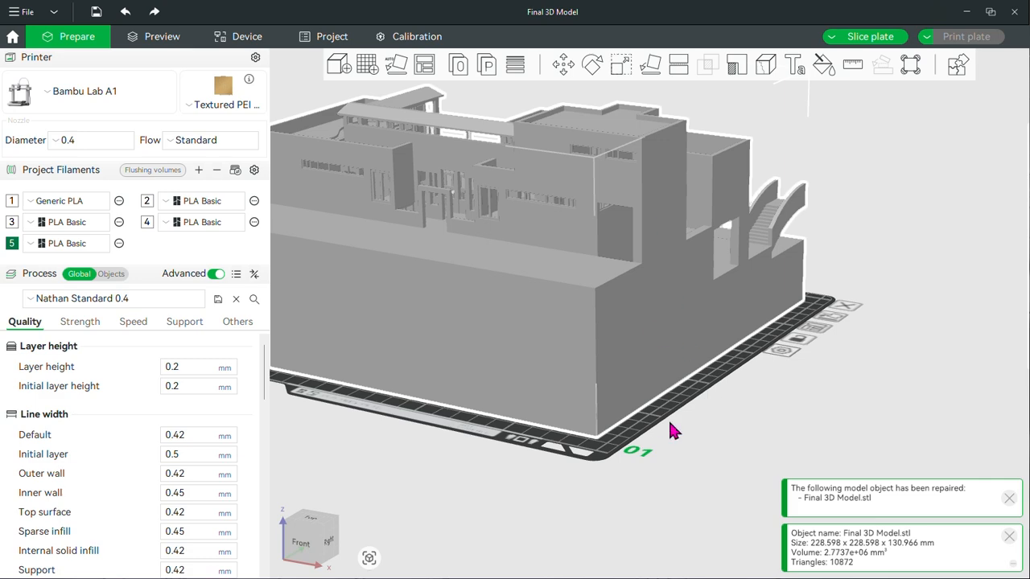
# Try to split the repaired house model into separate objects
pyautogui.moveTo(669, 423); pyautogui.dragTo(867, 332)
pyautogui.scroll(-6, 751, 372)
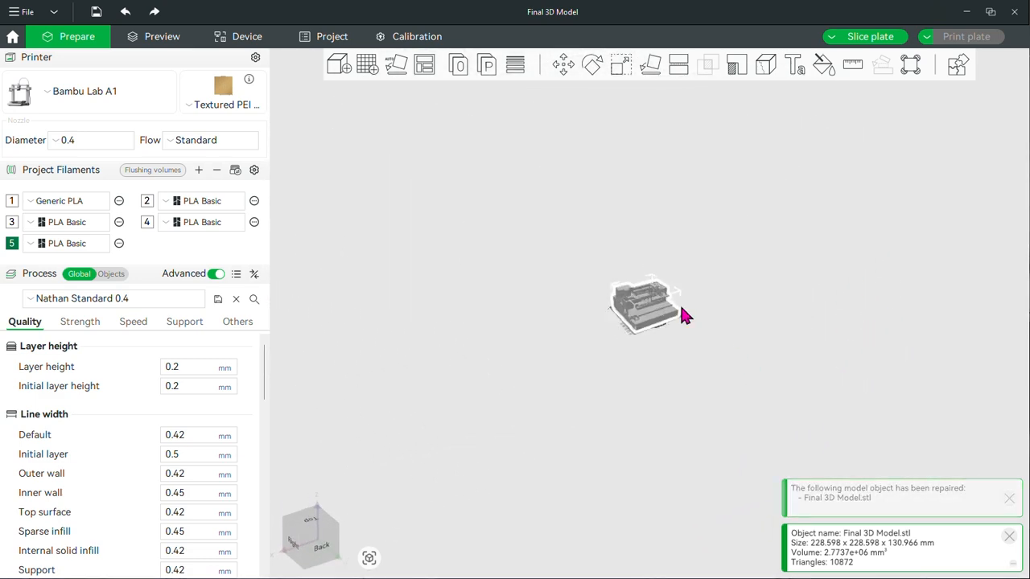
pyautogui.scroll(5, 683, 314)
pyautogui.scroll(2, 701, 327)
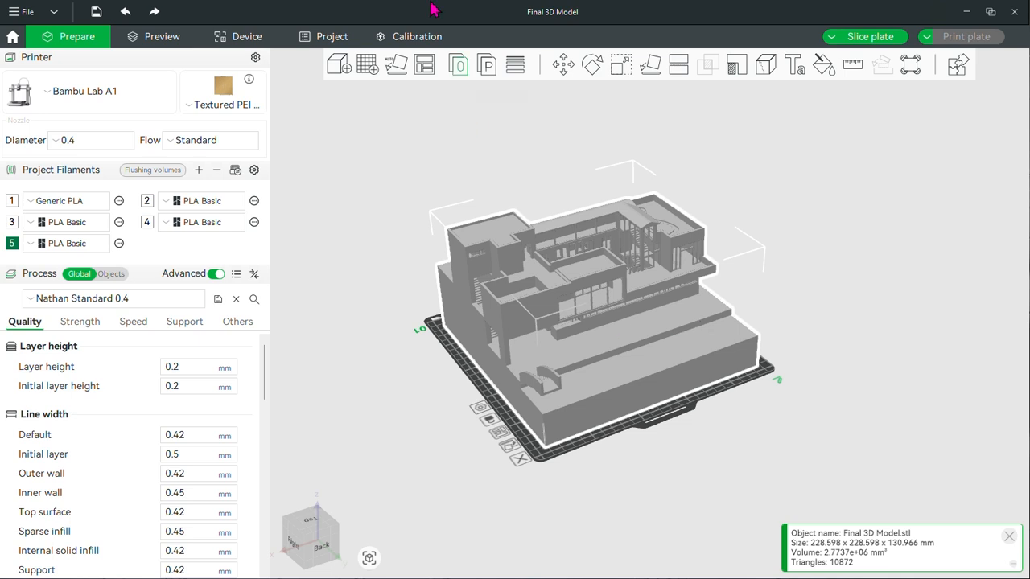
pyautogui.click(458, 66)
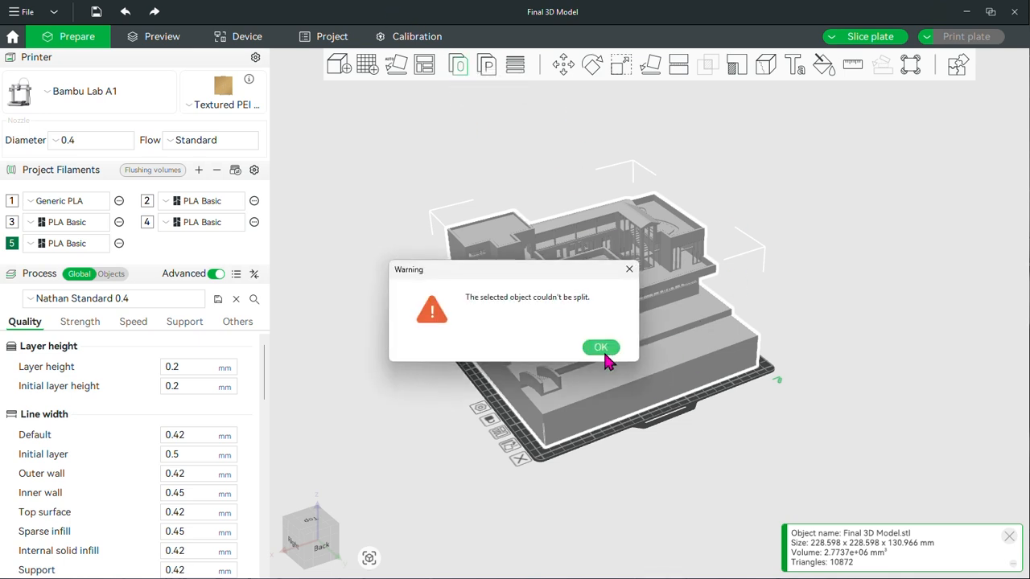
pyautogui.click(604, 351)
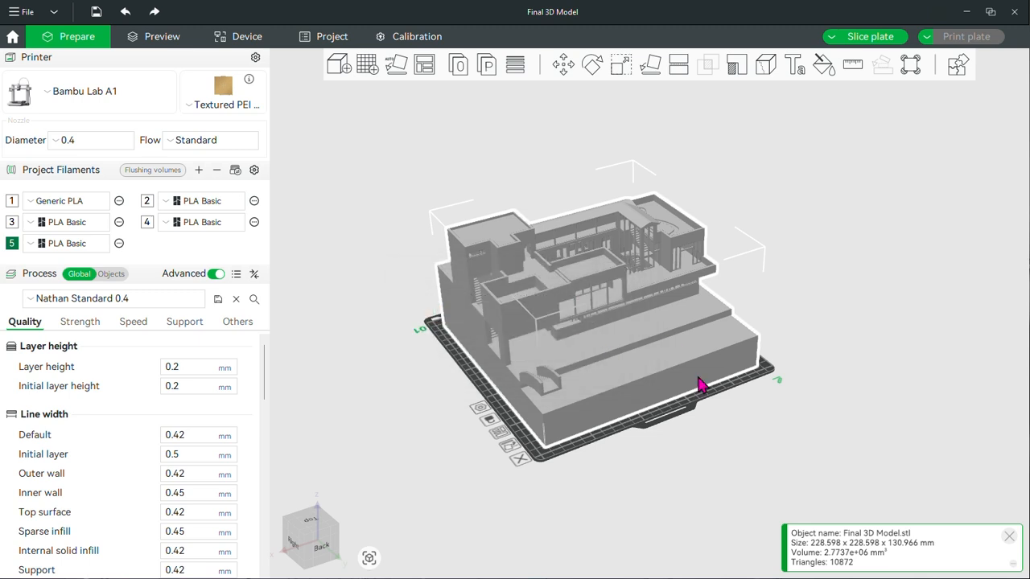
# Import Window Frames.stl from the Project 2 folder under Desktop, School, Arch 108
pyautogui.click(337, 66)
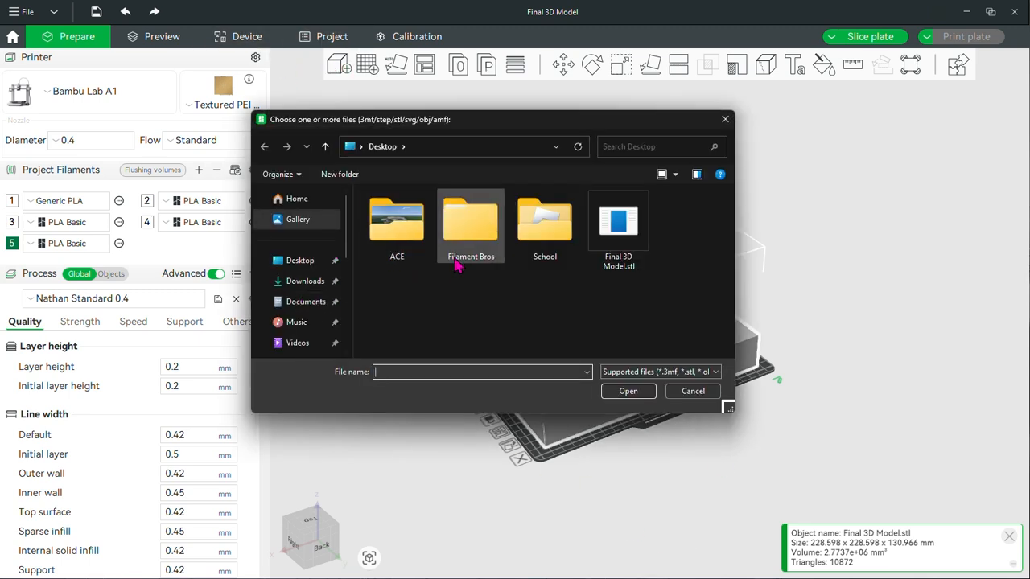
pyautogui.doubleClick(552, 230)
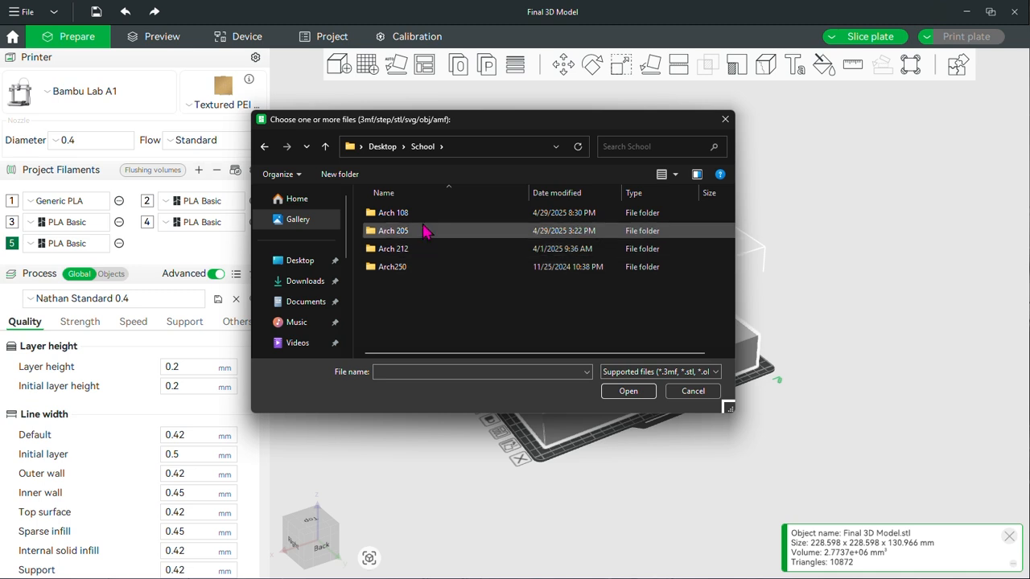
pyautogui.doubleClick(427, 222)
pyautogui.doubleClick(466, 233)
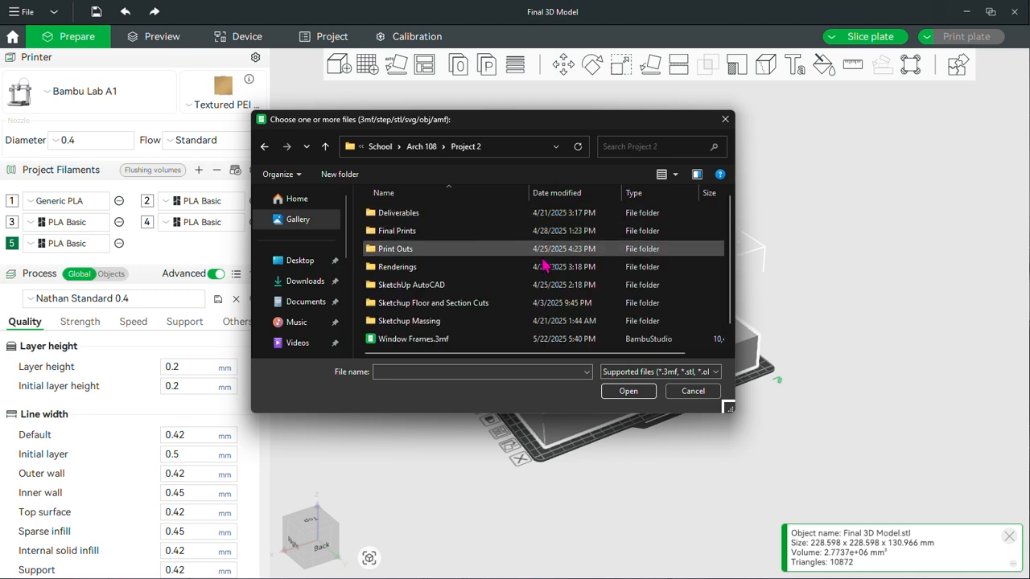
pyautogui.moveTo(471, 342)
pyautogui.mouseDown()
pyautogui.moveTo(461, 338)
pyautogui.moveTo(839, 312)
pyautogui.moveTo(837, 301)
pyautogui.mouseUp()
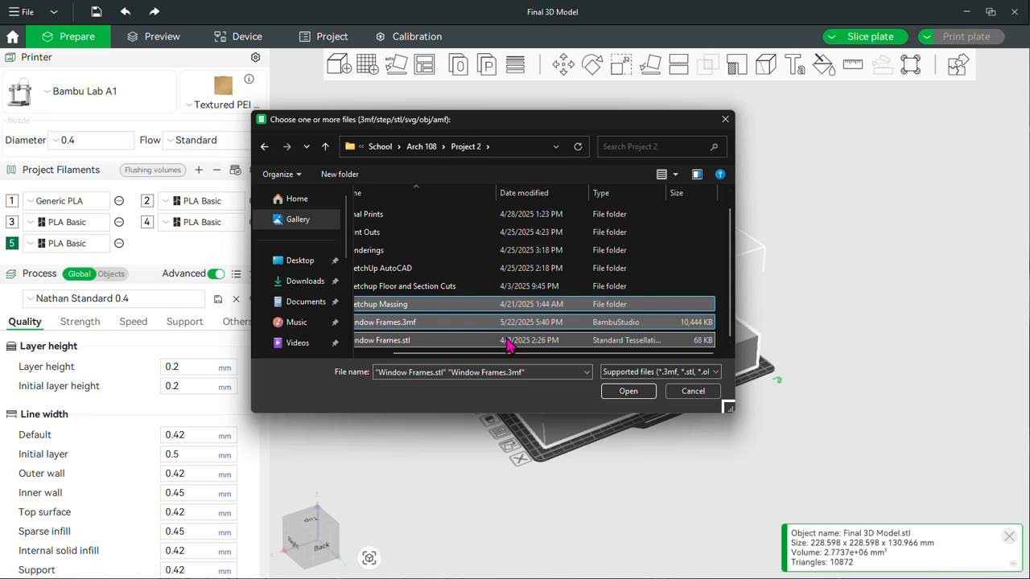
pyautogui.moveTo(420, 352); pyautogui.dragTo(391, 352)
pyautogui.click(441, 340)
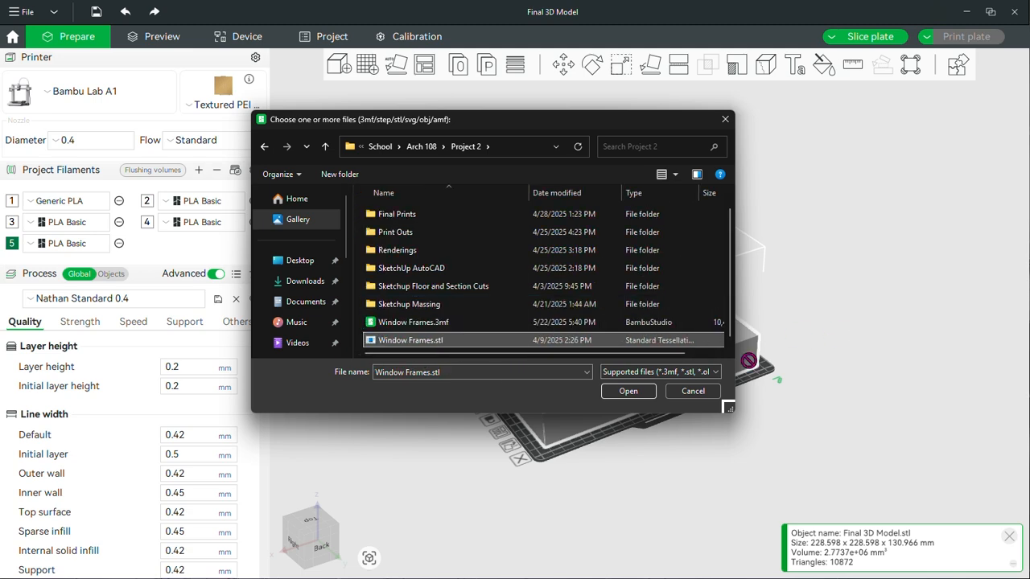
pyautogui.doubleClick(542, 341)
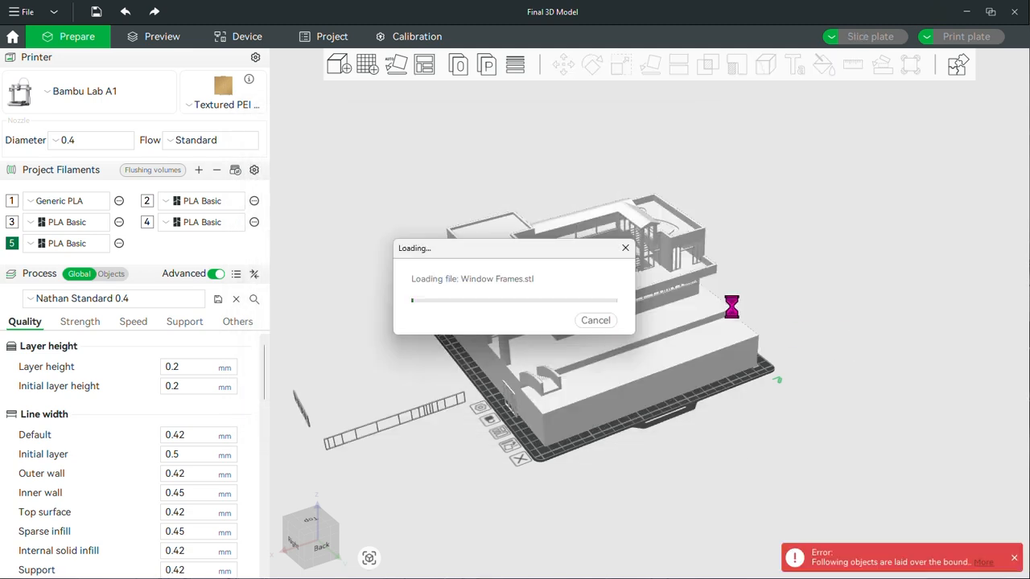
# Add build plate 02 beside the house model's plate to hold the window frames
pyautogui.moveTo(416, 418); pyautogui.dragTo(296, 449)
pyautogui.moveTo(558, 399); pyautogui.dragTo(704, 256, button='right')
pyautogui.click(366, 66)
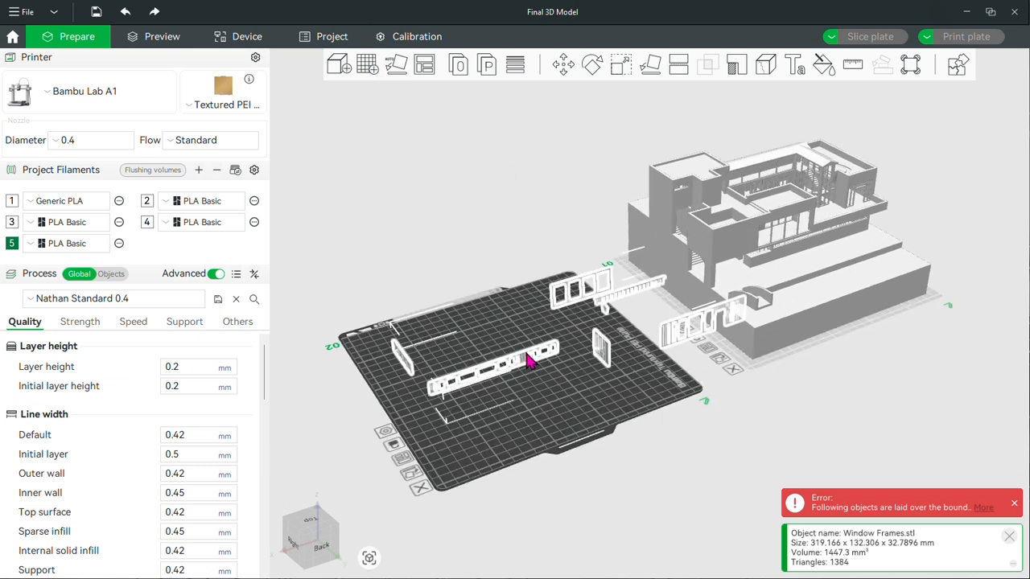
# Split the imported Window Frames.stl on plate 02 into separate objects
pyautogui.moveTo(529, 362); pyautogui.dragTo(473, 368)
pyautogui.click(459, 64)
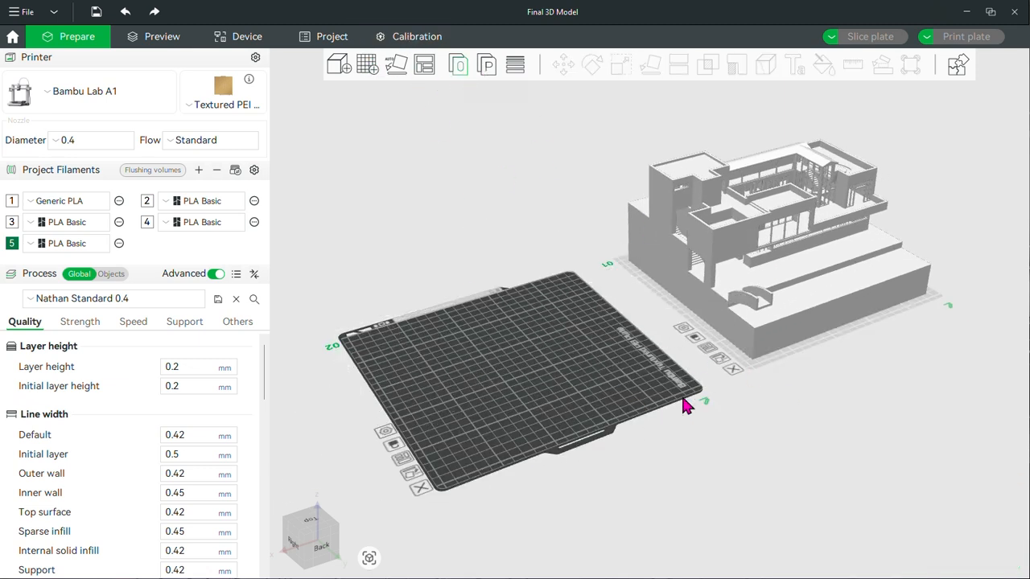
pyautogui.click(566, 431)
pyautogui.scroll(6, 539, 383)
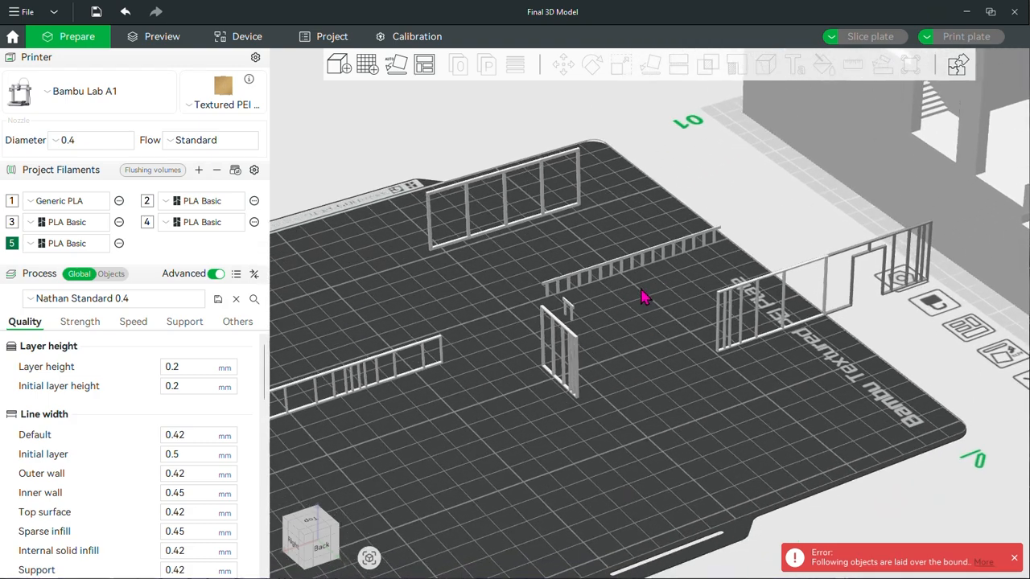
# Move the small upright window frame near the middle of plate 02 slightly toward the plate's front edge
pyautogui.click(578, 344)
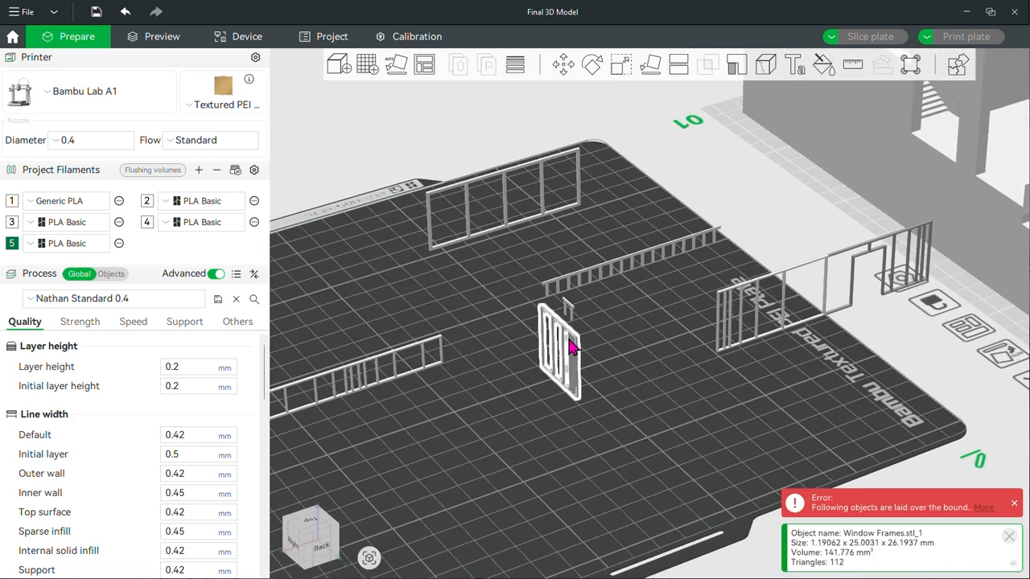
pyautogui.moveTo(570, 346); pyautogui.dragTo(575, 367)
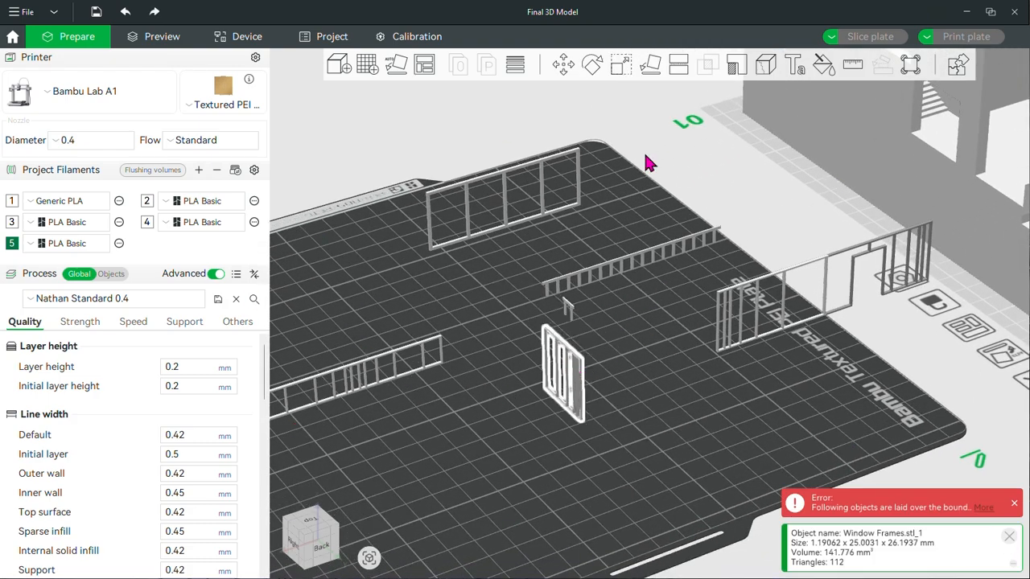
pyautogui.scroll(-5, 673, 301)
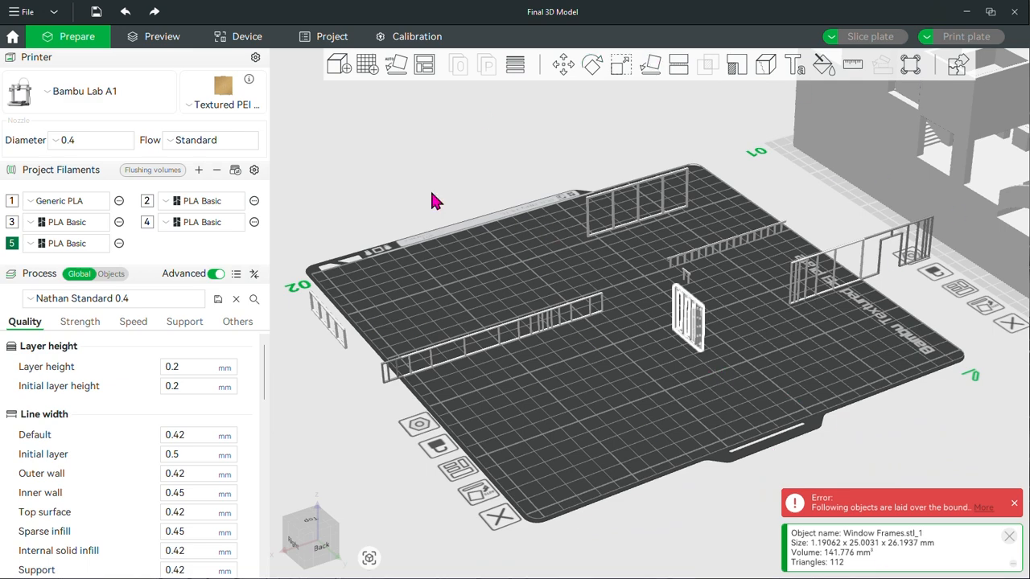
# Deselect the small window frame and examine the separated frames on plate 02 alongside the house model
pyautogui.moveTo(776, 359); pyautogui.dragTo(508, 401, button='right')
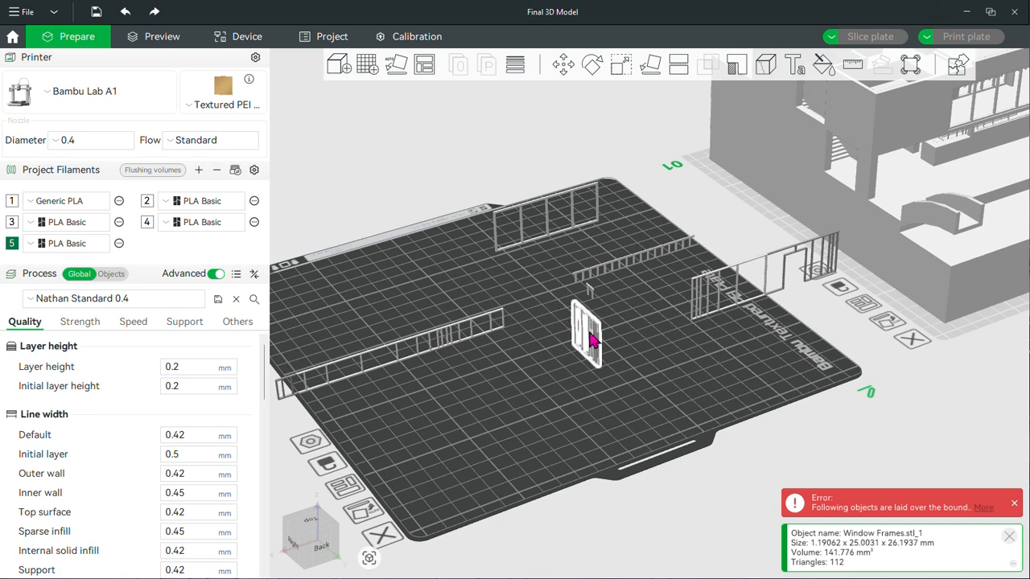
pyautogui.click(704, 370)
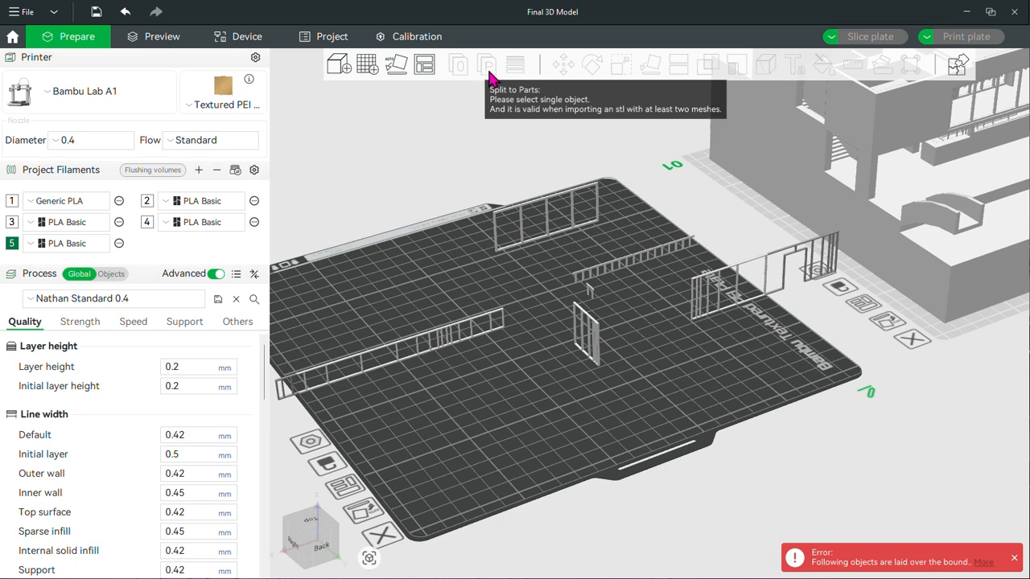
pyautogui.scroll(-5, 632, 384)
pyautogui.scroll(-3, 774, 344)
pyautogui.moveTo(640, 347); pyautogui.dragTo(568, 361, button='middle')
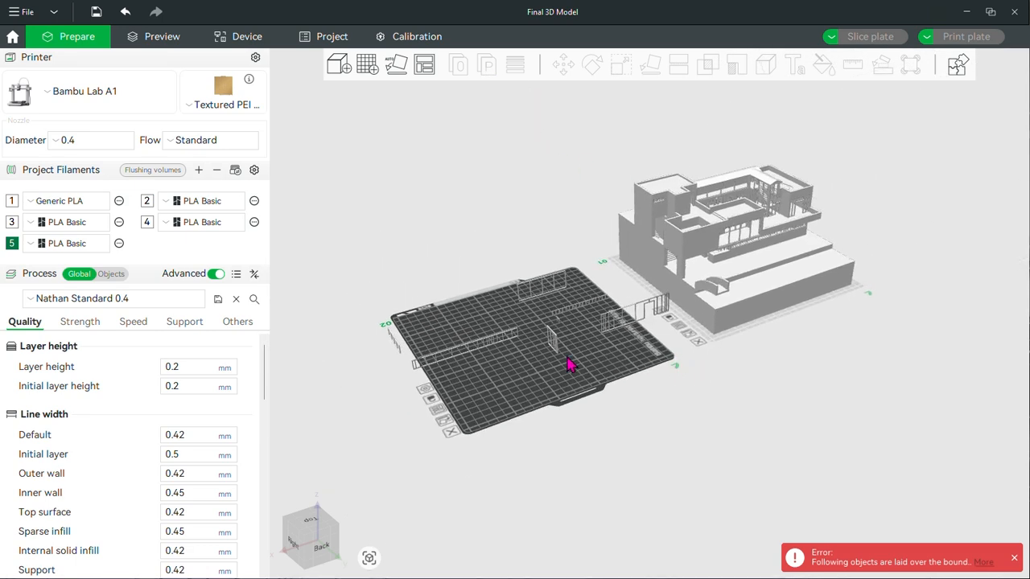
pyautogui.scroll(5, 568, 362)
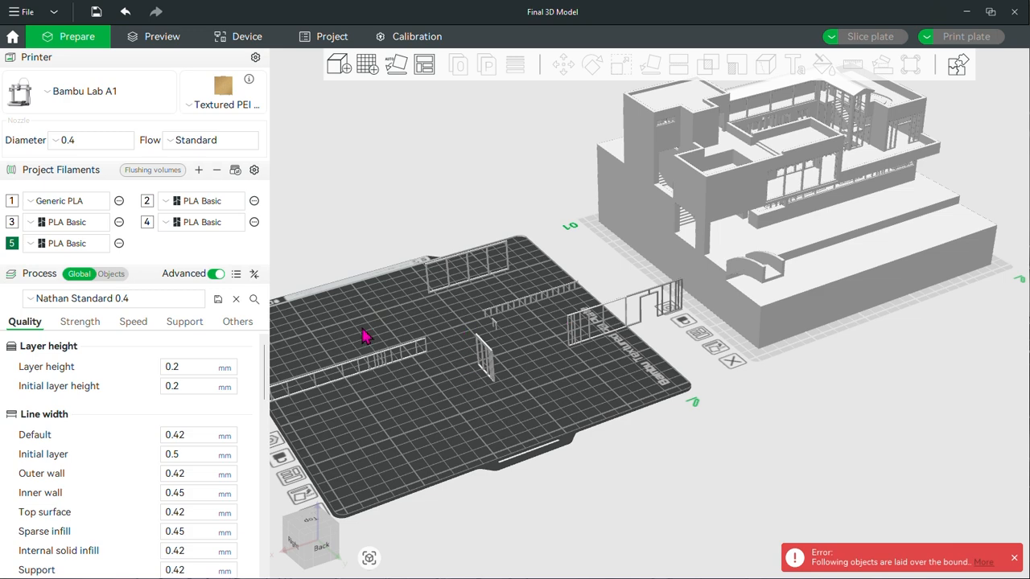
pyautogui.moveTo(693, 404); pyautogui.dragTo(783, 426)
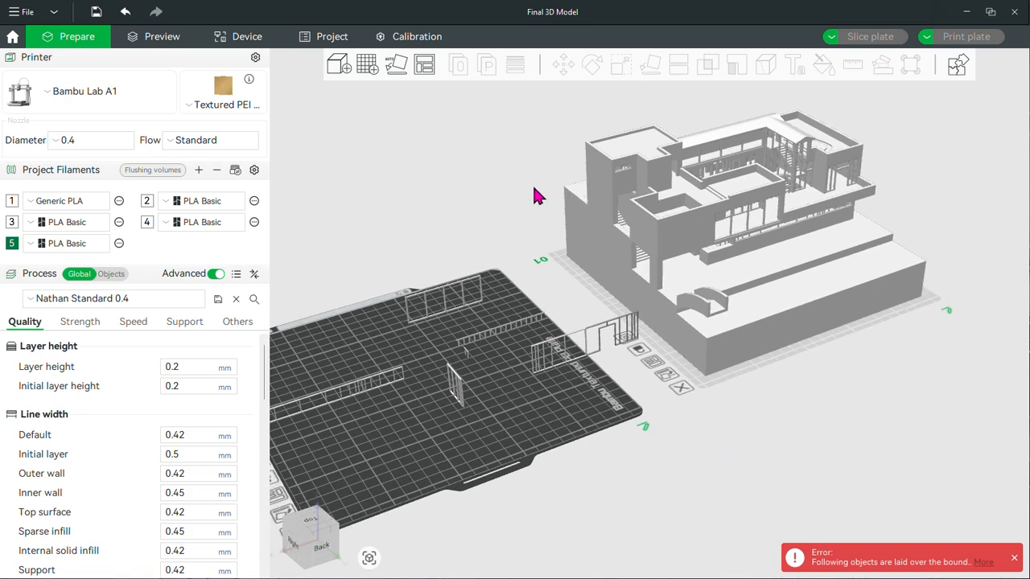
# Edit the variable layer height of the long frame overhanging plate 02's edge, adjusting the layers in its lower section
pyautogui.click(552, 347)
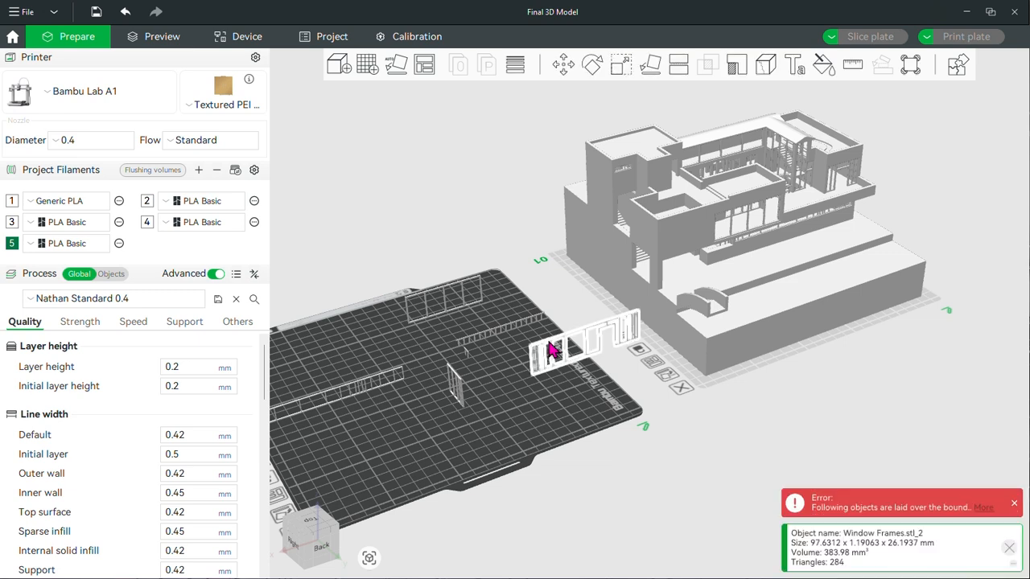
pyautogui.click(513, 66)
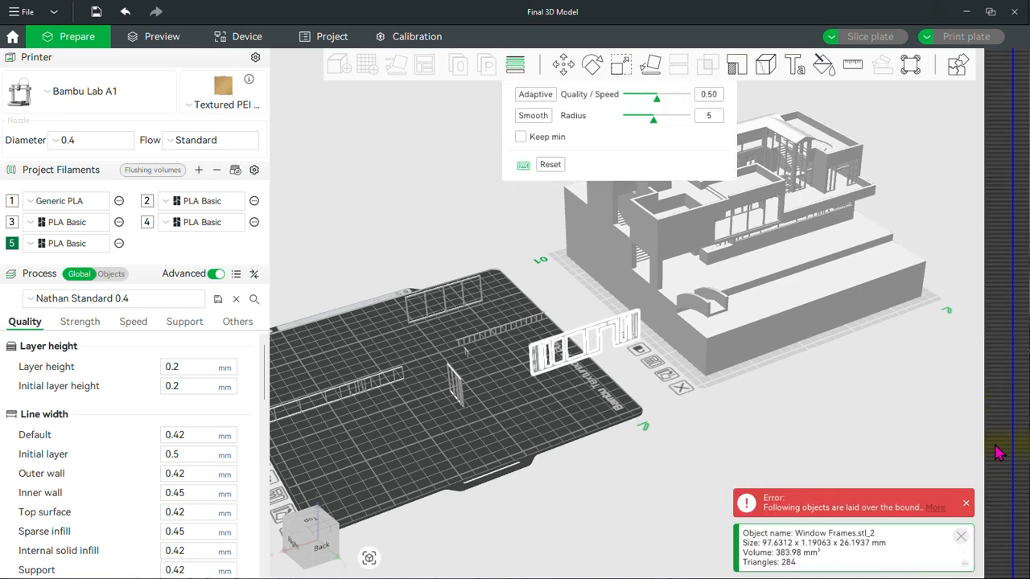
pyautogui.moveTo(1011, 453)
pyautogui.mouseDown()
pyautogui.moveTo(837, 424)
pyautogui.moveTo(520, 147)
pyautogui.mouseUp()
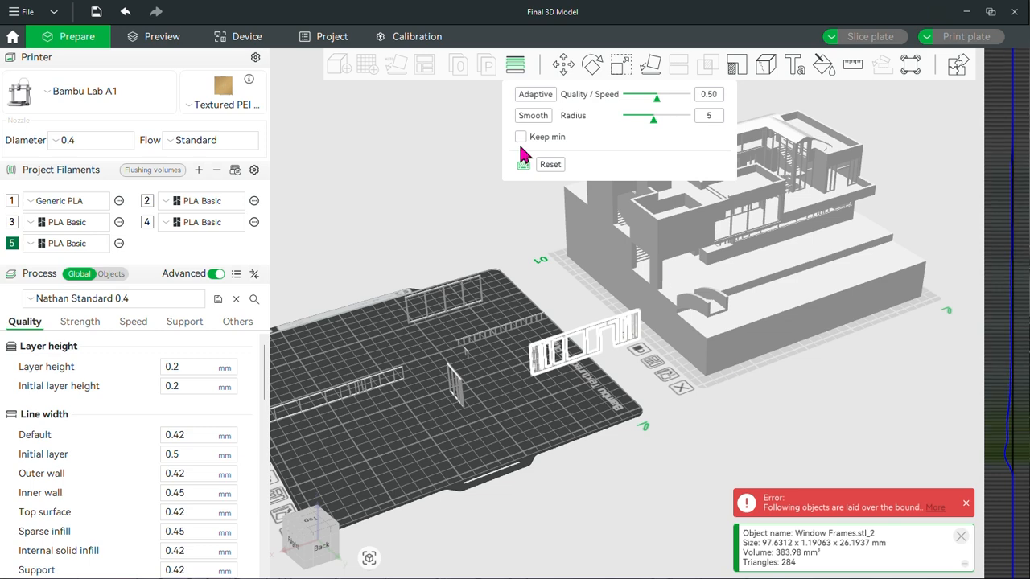
# Select the house model and vary its layer heights from the lower section up to the upper floors
pyautogui.click(735, 339)
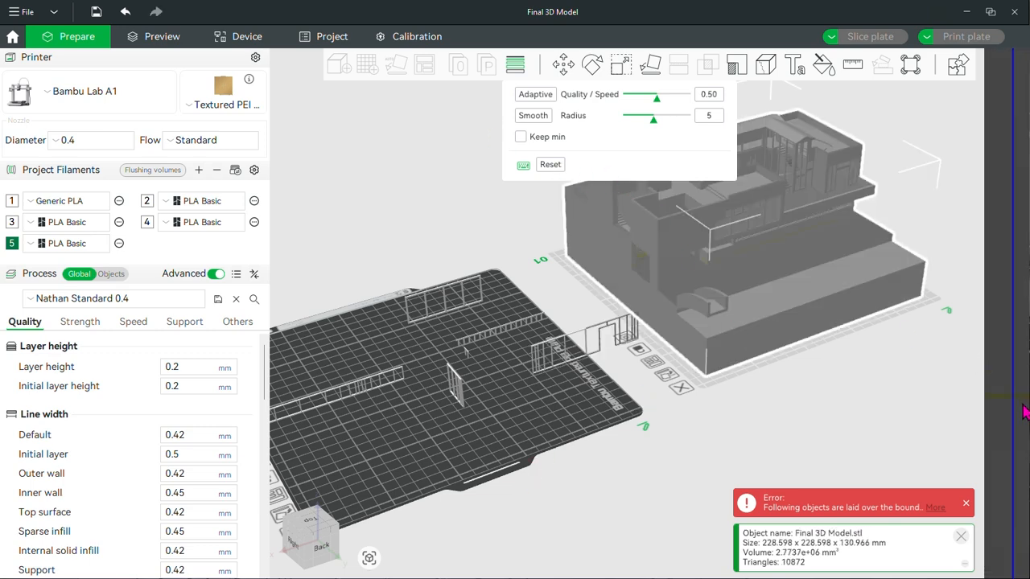
pyautogui.moveTo(1005, 442)
pyautogui.mouseDown()
pyautogui.moveTo(935, 376)
pyautogui.moveTo(737, 87)
pyautogui.moveTo(585, 433)
pyautogui.moveTo(846, 428)
pyautogui.moveTo(998, 407)
pyautogui.moveTo(994, 265)
pyautogui.moveTo(992, 311)
pyautogui.moveTo(995, 279)
pyautogui.moveTo(1005, 297)
pyautogui.moveTo(1004, 246)
pyautogui.mouseUp()
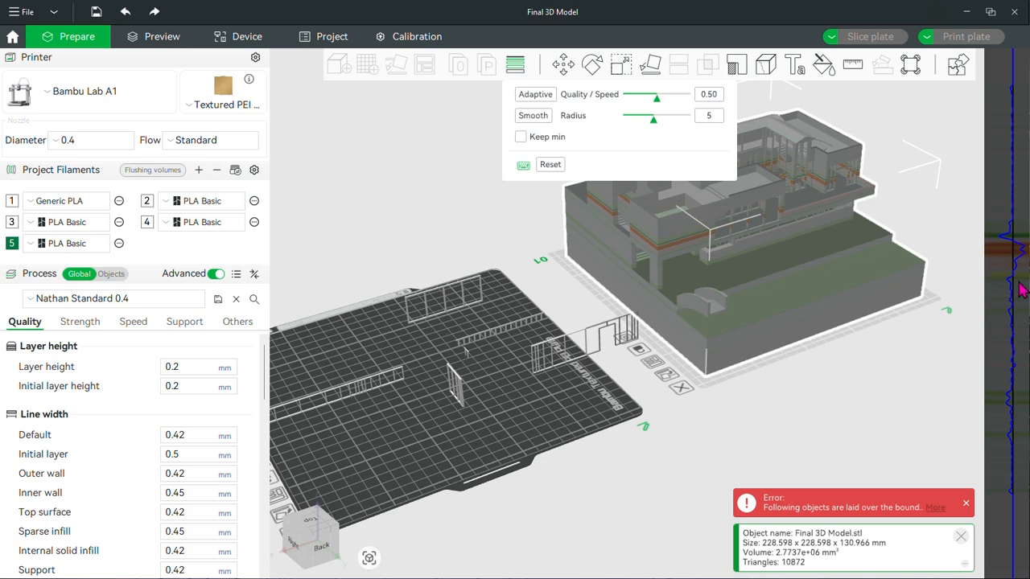
# Reset the house model's variable layer heights and close the layer height editing
pyautogui.moveTo(772, 322); pyautogui.dragTo(496, 197)
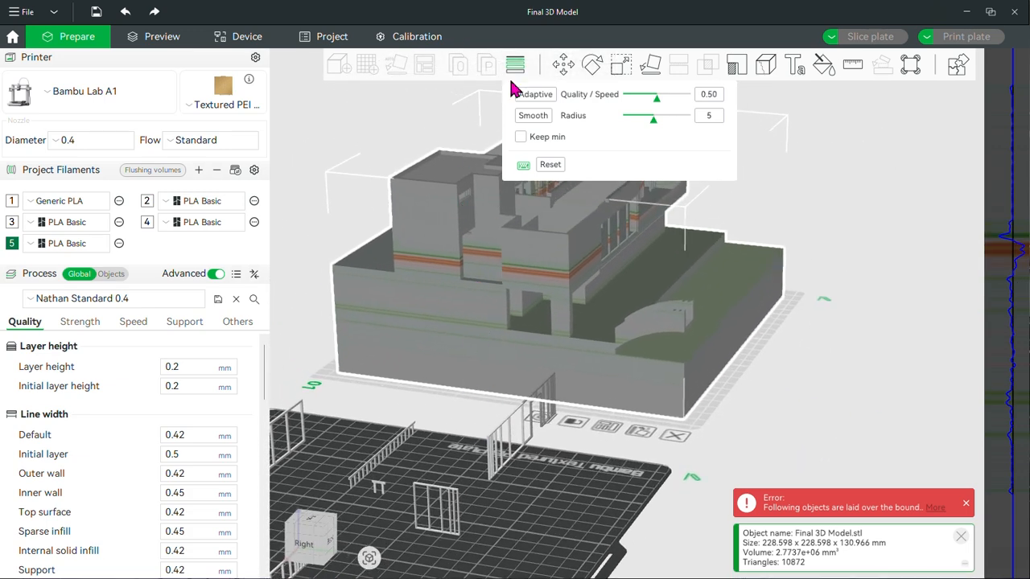
pyautogui.click(548, 164)
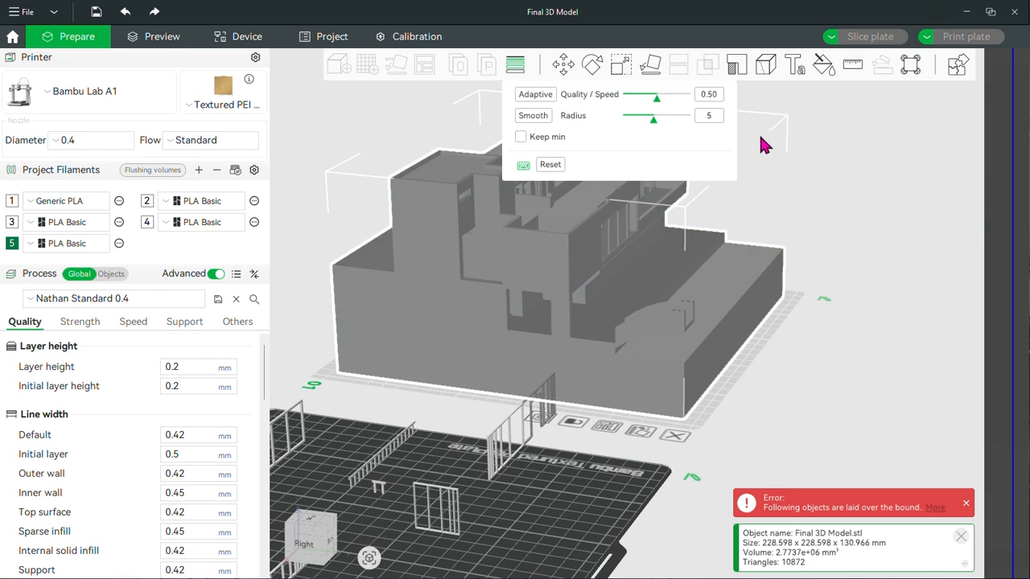
pyautogui.press('Escape')
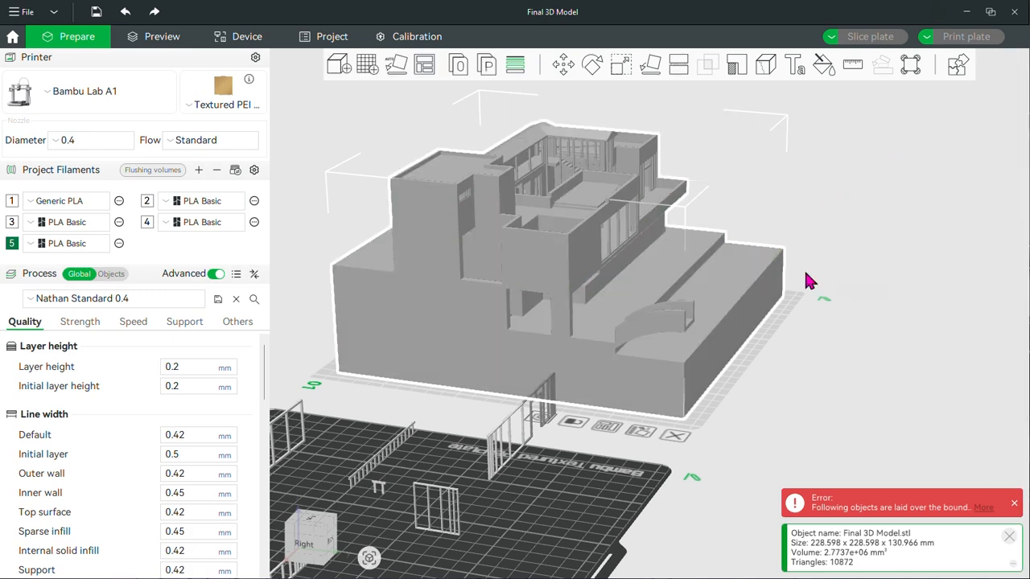
# Move the house model along its axes to X 143.86 and Y 139.84, and nudge it freely across plate 01
pyautogui.click(564, 67)
pyautogui.moveTo(877, 222); pyautogui.dragTo(878, 252, button='right')
pyautogui.scroll(1, 704, 310)
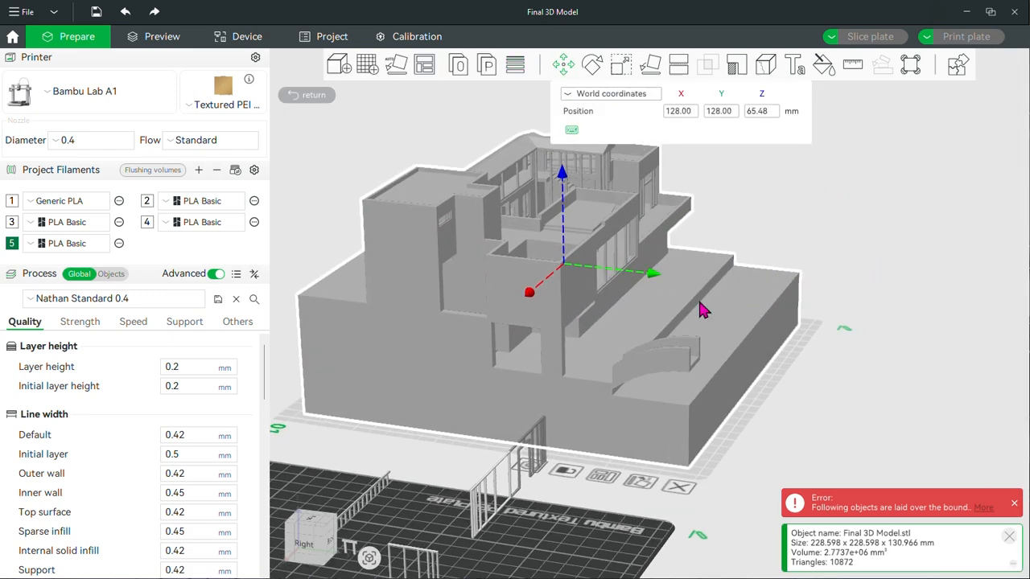
pyautogui.moveTo(654, 280); pyautogui.dragTo(669, 306)
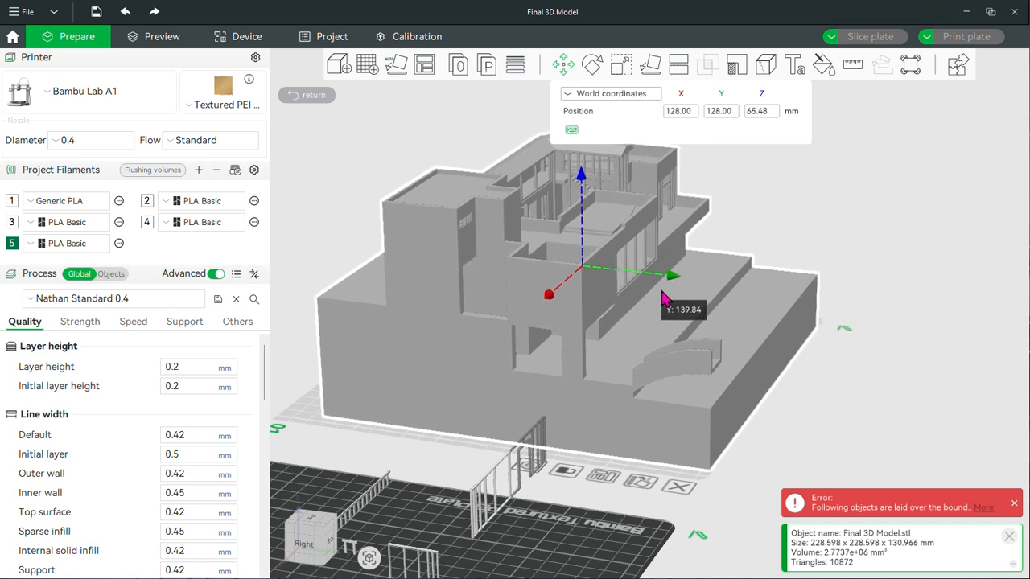
pyautogui.moveTo(550, 301); pyautogui.dragTo(529, 294)
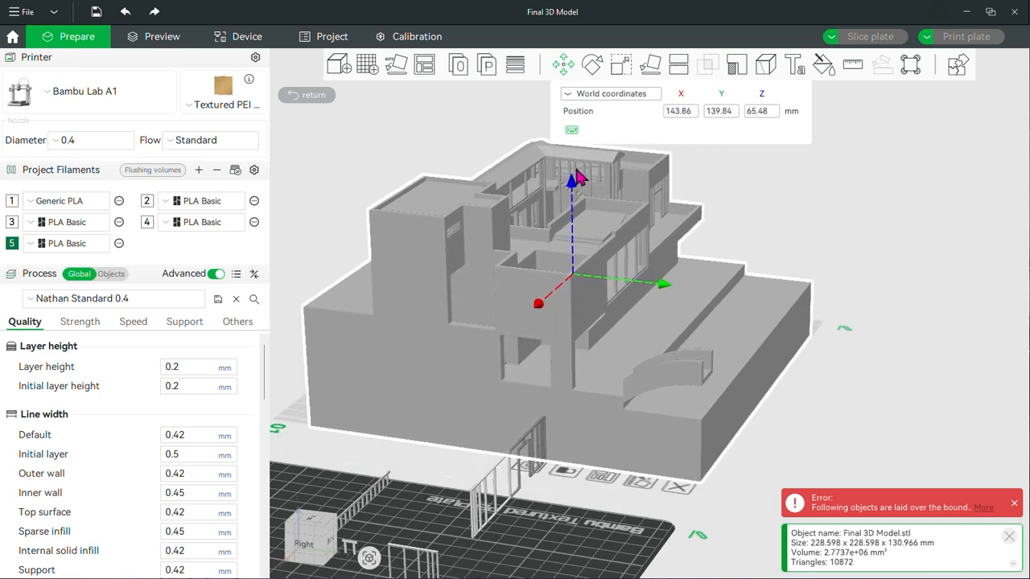
pyautogui.click(916, 234)
pyautogui.scroll(-4, 893, 377)
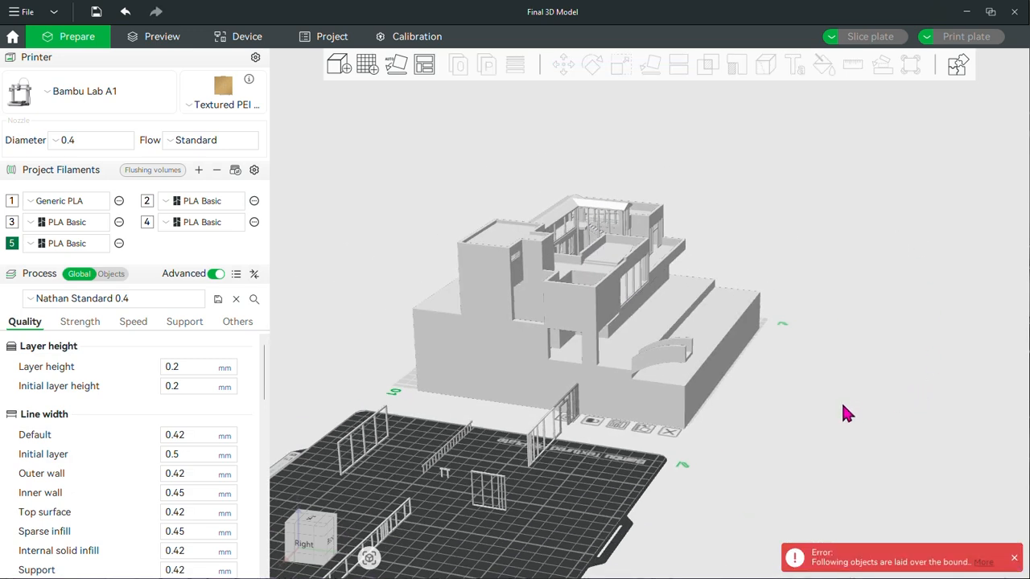
pyautogui.moveTo(714, 365)
pyautogui.mouseDown()
pyautogui.moveTo(675, 321)
pyautogui.moveTo(738, 330)
pyautogui.moveTo(707, 355)
pyautogui.mouseUp()
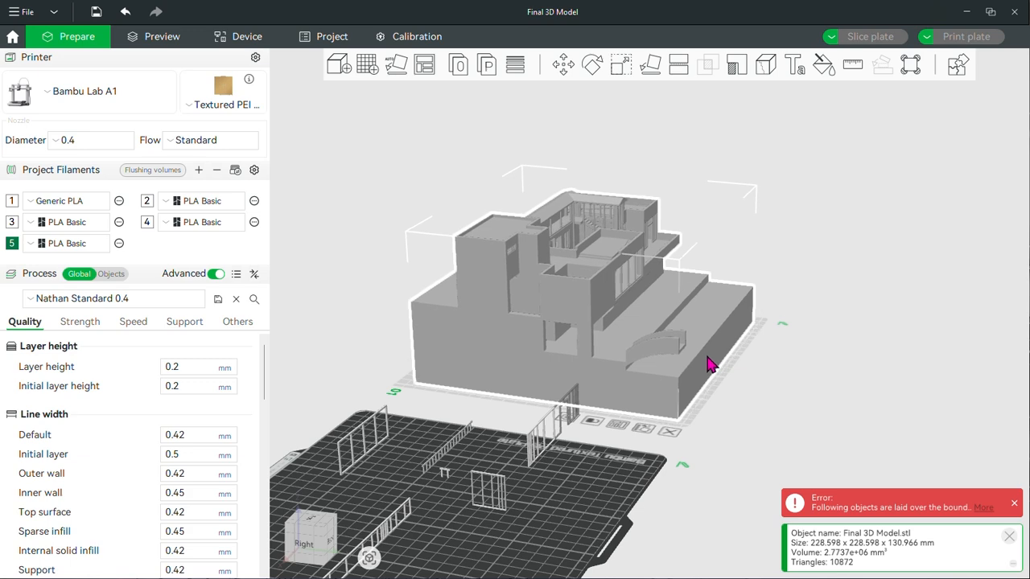
# Try rotating the house model about the Y and Z axes with the Rotate tool
pyautogui.moveTo(901, 413); pyautogui.dragTo(890, 387)
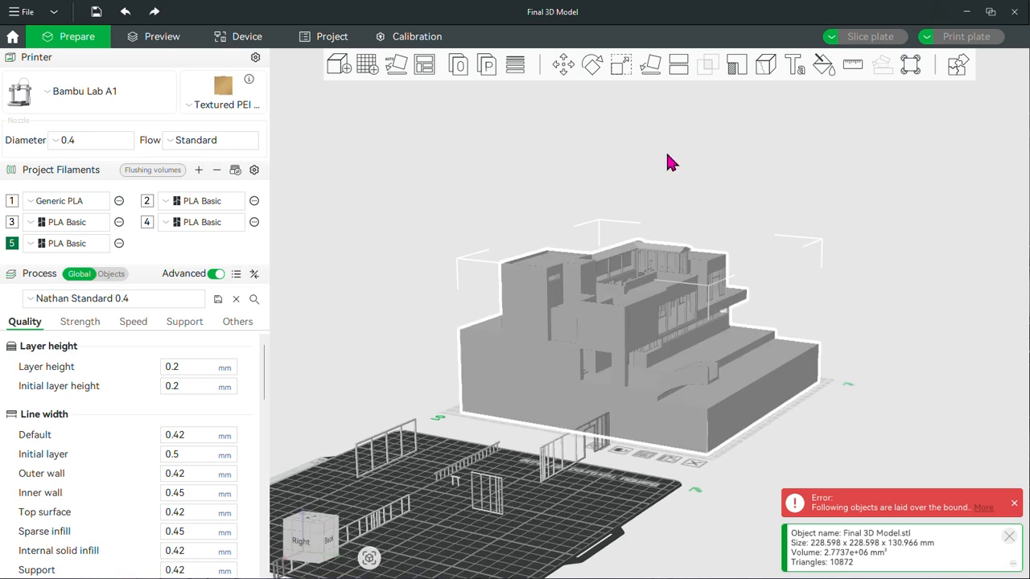
pyautogui.click(603, 68)
pyautogui.moveTo(637, 262); pyautogui.dragTo(650, 310)
pyautogui.moveTo(605, 393); pyautogui.dragTo(616, 372)
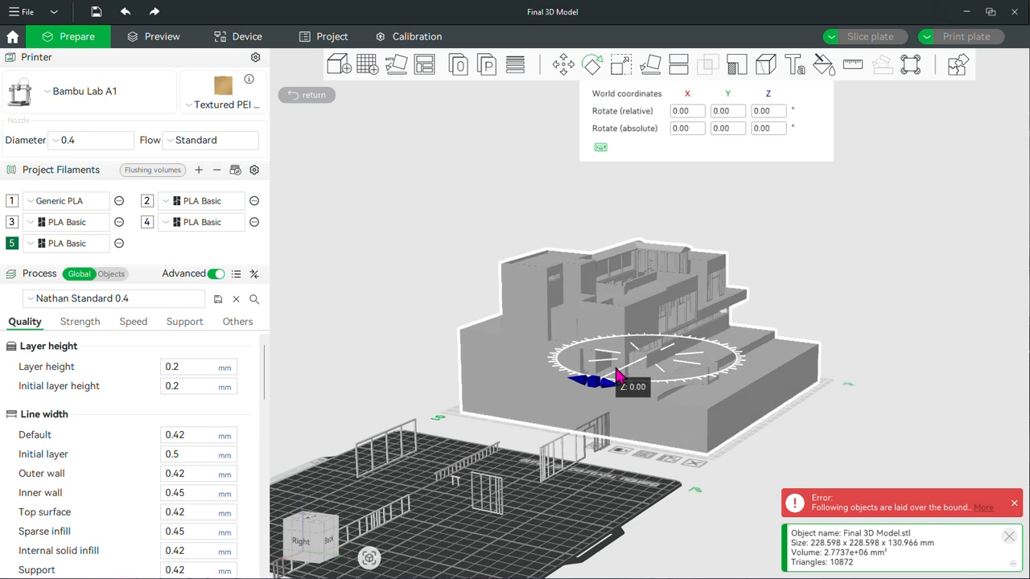
pyautogui.click(856, 329)
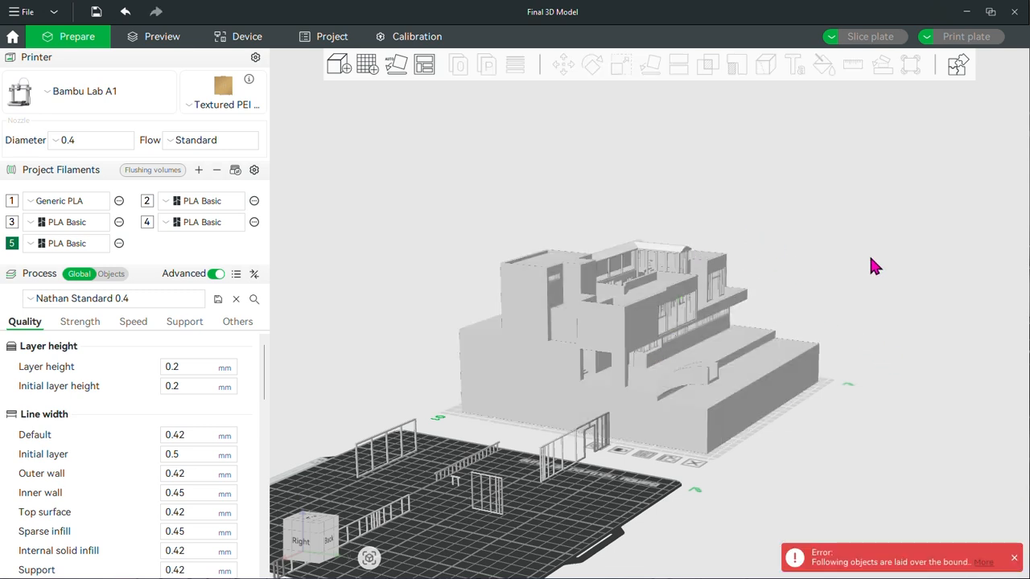
# Try scaling the house model down to 74.22% in X, 72.69% in Y and 86.65% in Z
pyautogui.click(722, 368)
pyautogui.click(621, 64)
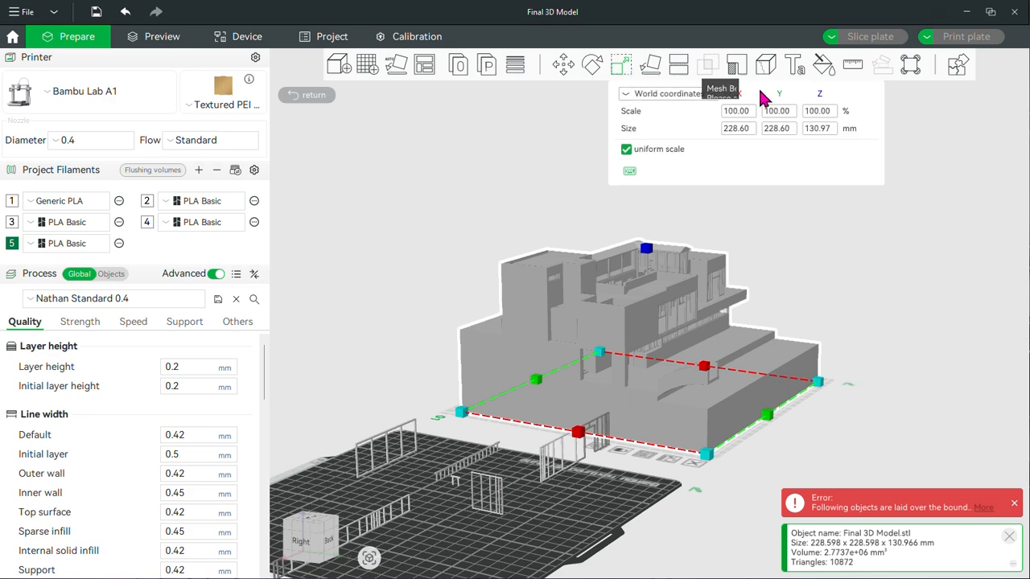
pyautogui.moveTo(819, 383); pyautogui.dragTo(734, 429)
pyautogui.moveTo(593, 434); pyautogui.dragTo(601, 427)
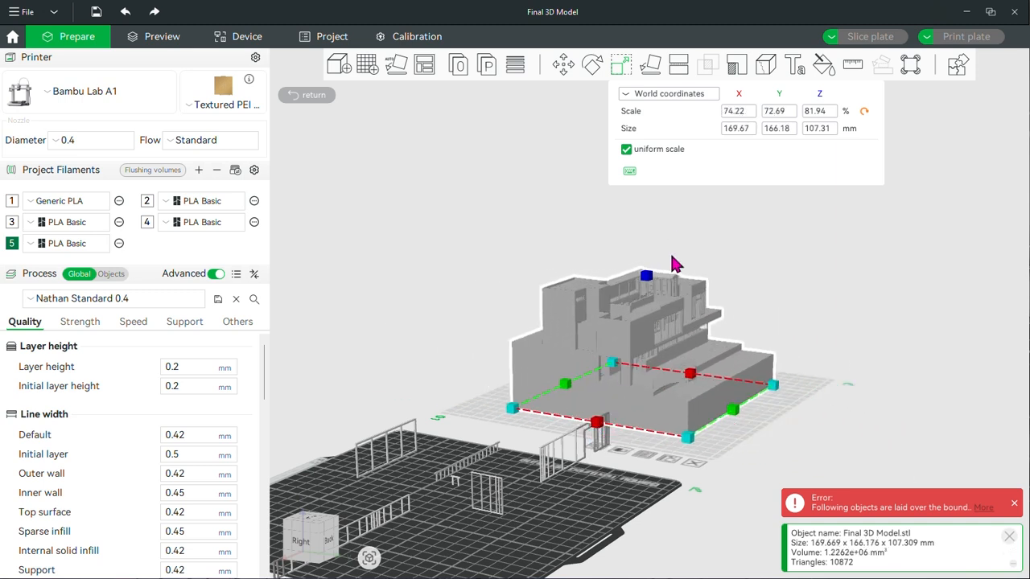
pyautogui.moveTo(650, 284)
pyautogui.mouseDown()
pyautogui.moveTo(652, 334)
pyautogui.moveTo(653, 278)
pyautogui.mouseUp()
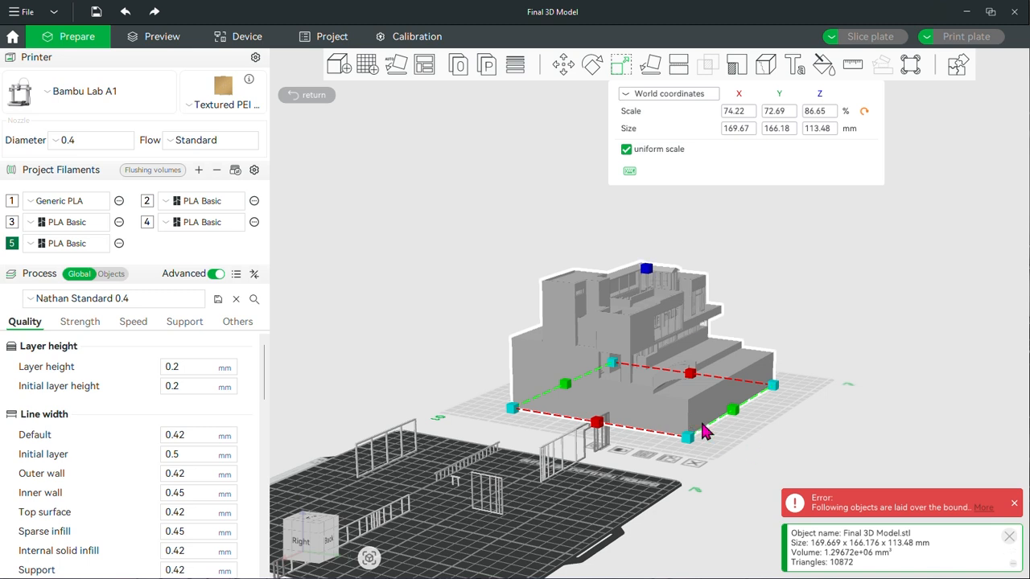
# Undo all the scaling changes made to the house model and leave the active transform tool
pyautogui.hotkey('ctrl', 'z')
pyautogui.hotkey('ctrl', 'z')
pyautogui.hotkey('ctrl', 'z')
pyautogui.hotkey('ctrl', 'z')
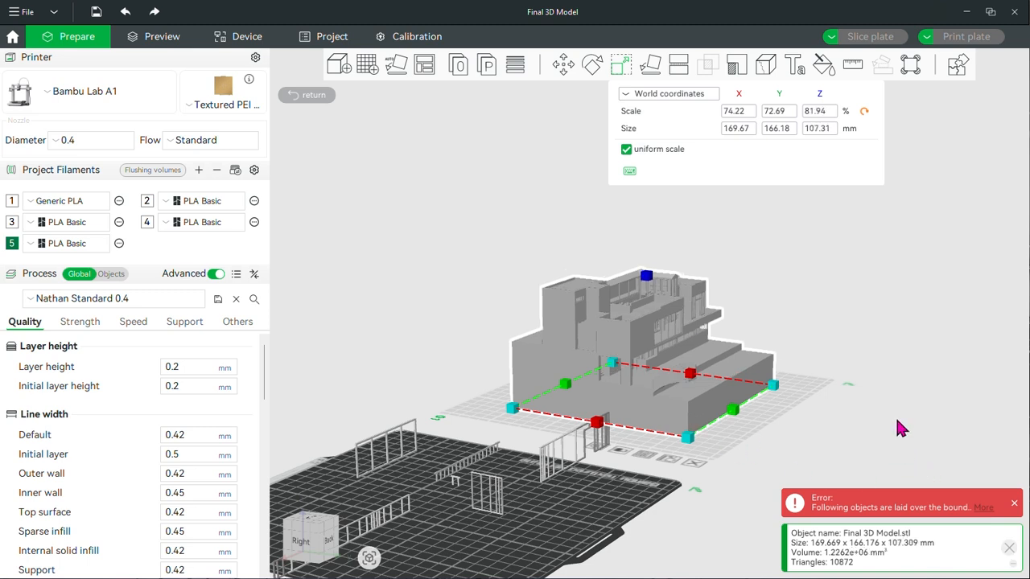
pyautogui.press('r')
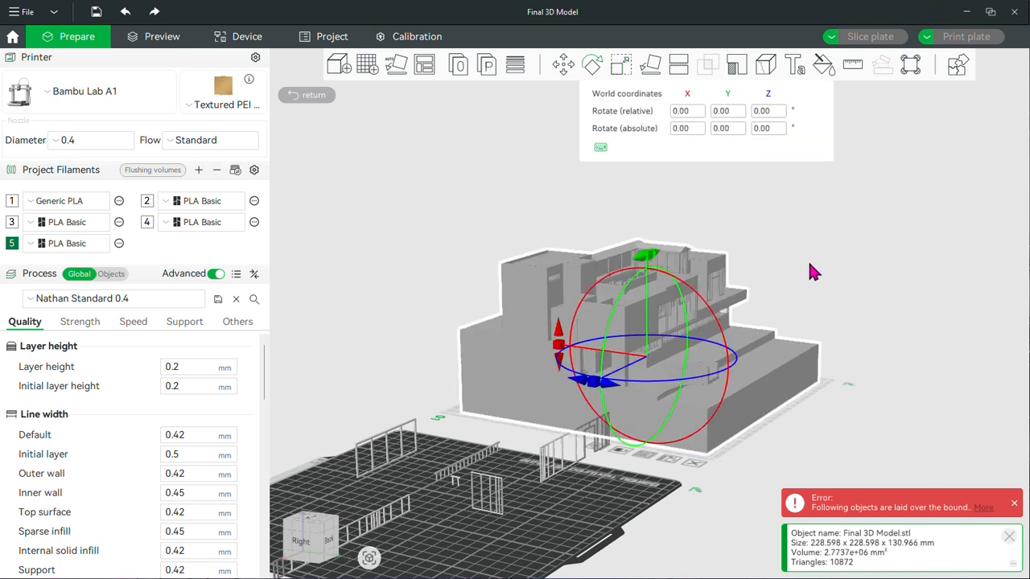
pyautogui.press('Escape')
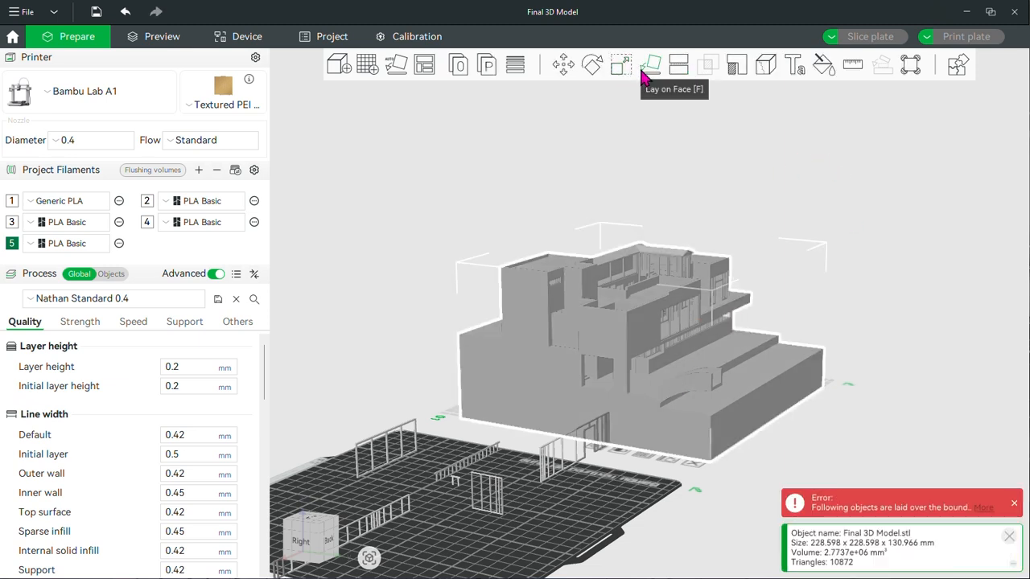
# Auto-orient all objects so the upright window frames lie flat on plate 02
pyautogui.click(645, 69)
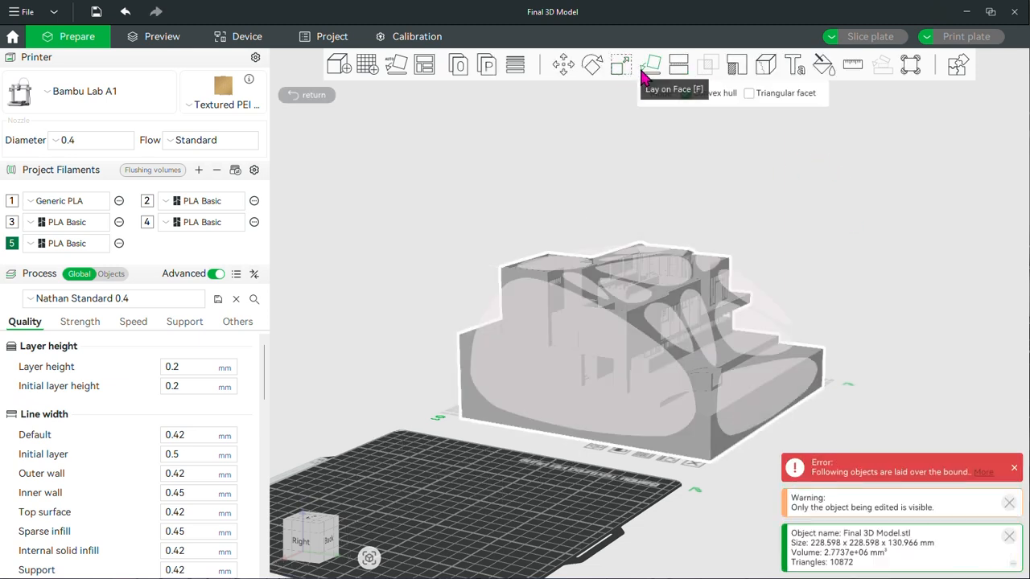
pyautogui.click(396, 66)
pyautogui.click(891, 297)
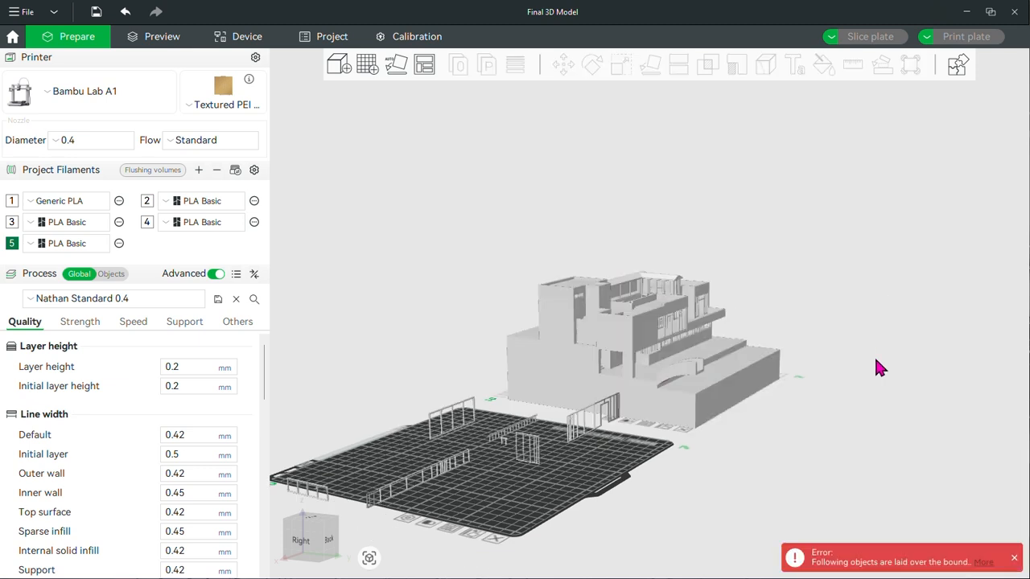
pyautogui.hotkey('ctrl', 'z')
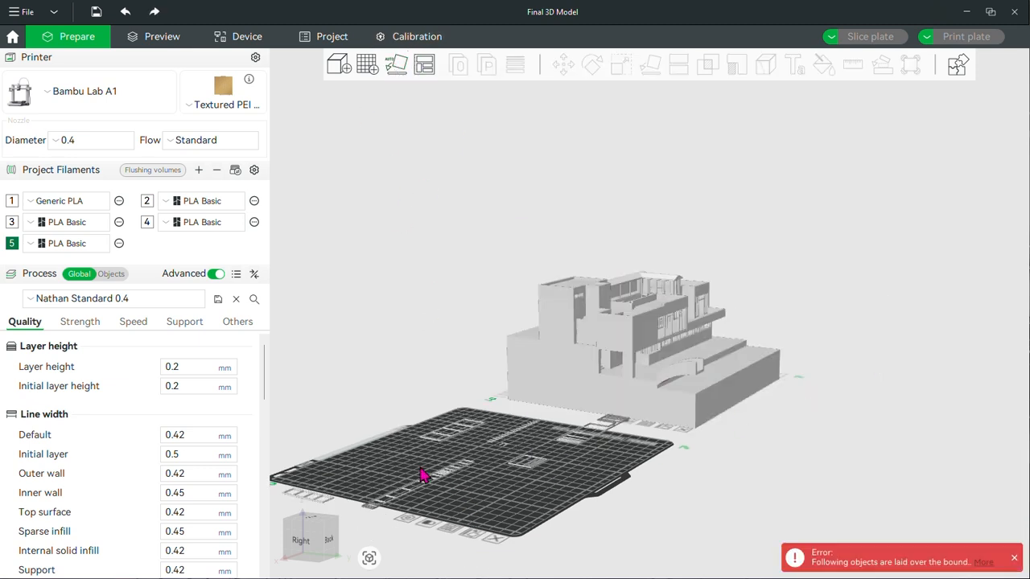
# Arrange all objects on their plates with auto spacing, multiple materials allowed on the same plate and alignment to the Y axis
pyautogui.click(419, 65)
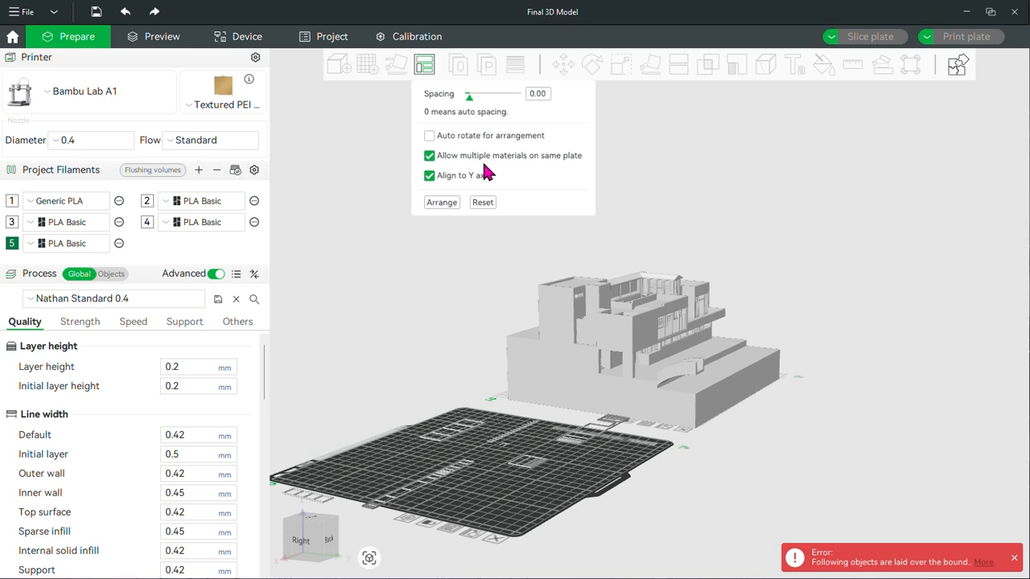
pyautogui.click(439, 205)
pyautogui.moveTo(739, 467)
pyautogui.mouseDown()
pyautogui.moveTo(741, 492)
pyautogui.moveTo(740, 477)
pyautogui.mouseUp()
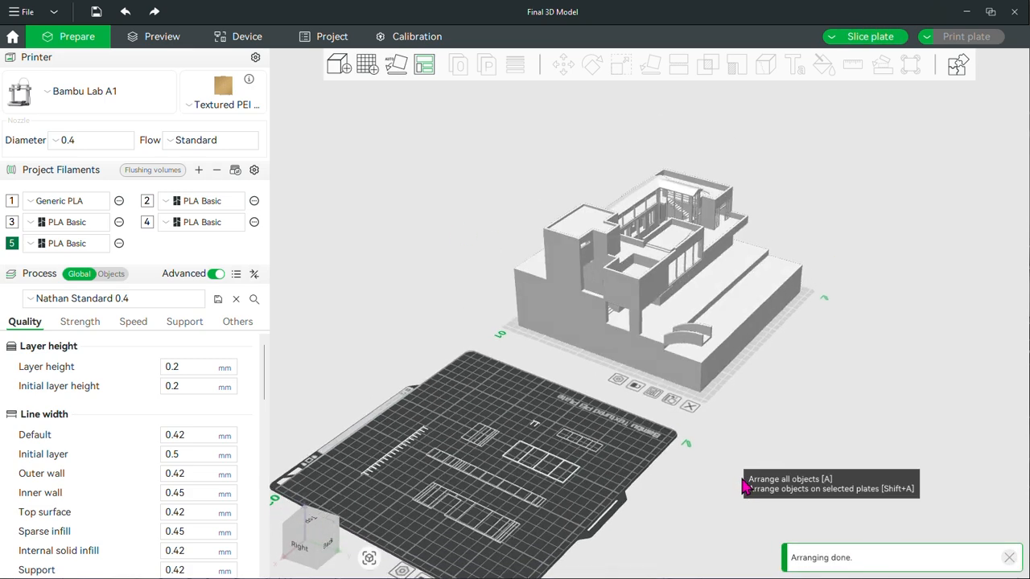
pyautogui.moveTo(739, 407); pyautogui.dragTo(737, 399)
# Lay the house model on several of its faces in turn with Lay on Face, ending on its base
pyautogui.click(682, 329)
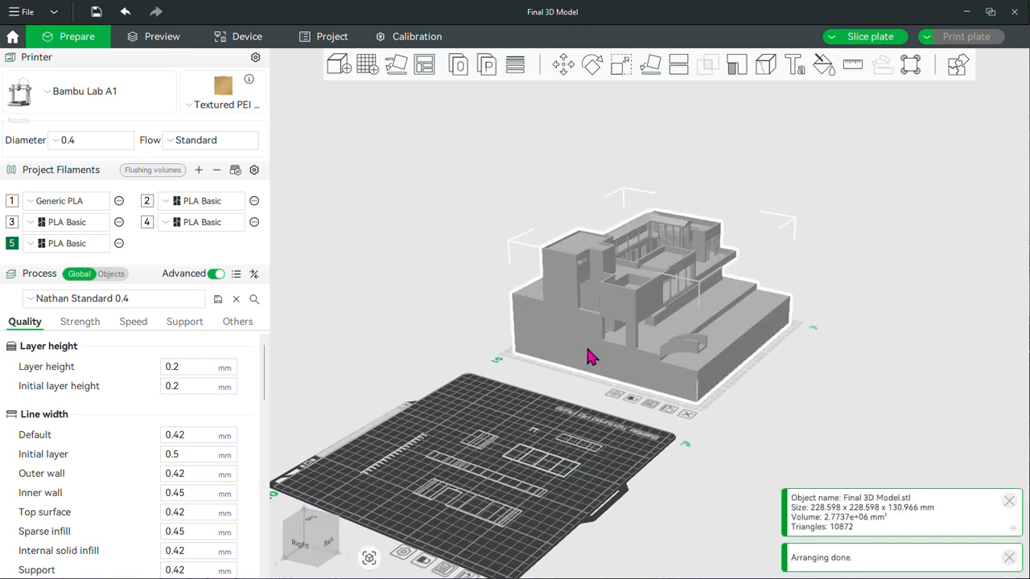
pyautogui.click(660, 70)
pyautogui.click(598, 342)
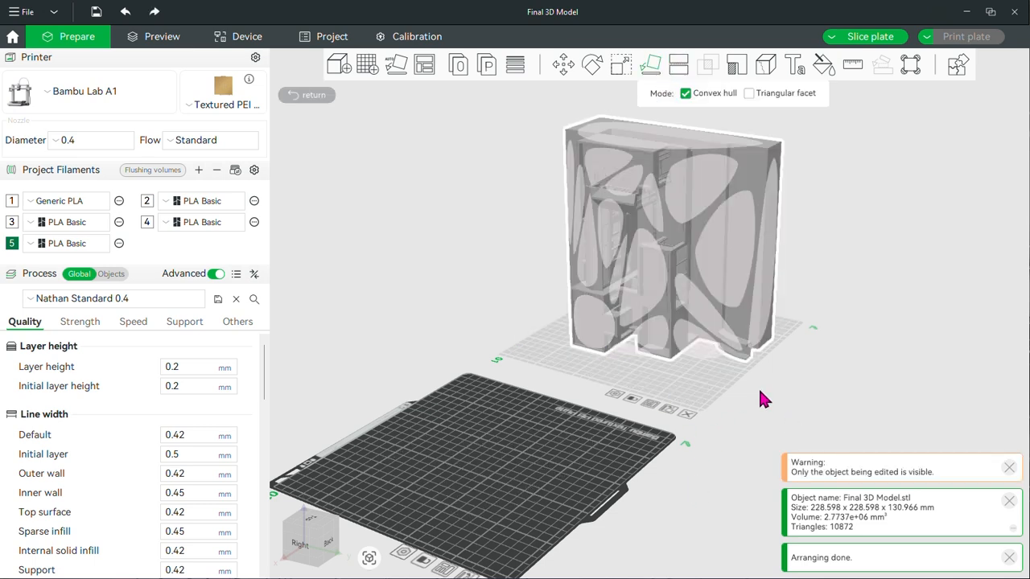
pyautogui.click(756, 298)
pyautogui.click(597, 200)
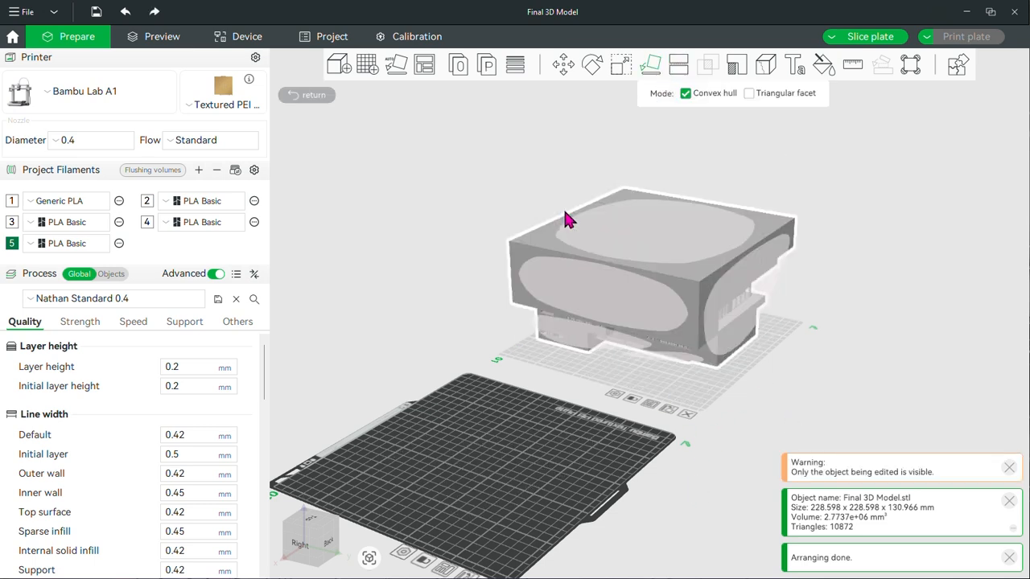
pyautogui.click(626, 232)
pyautogui.click(740, 295)
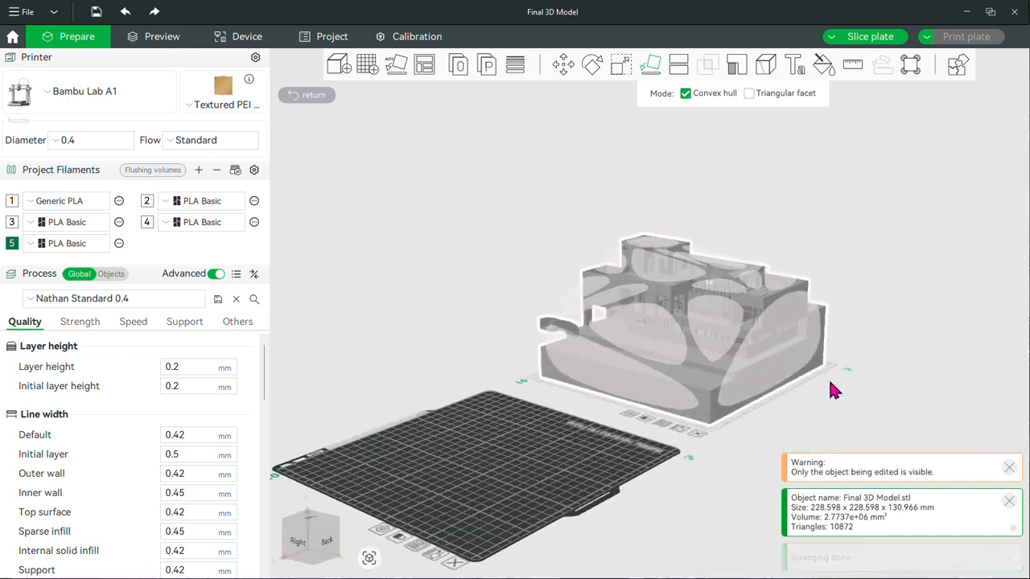
# Stand the house model on one side, return it to its base and examine it from several angles
pyautogui.click(726, 336)
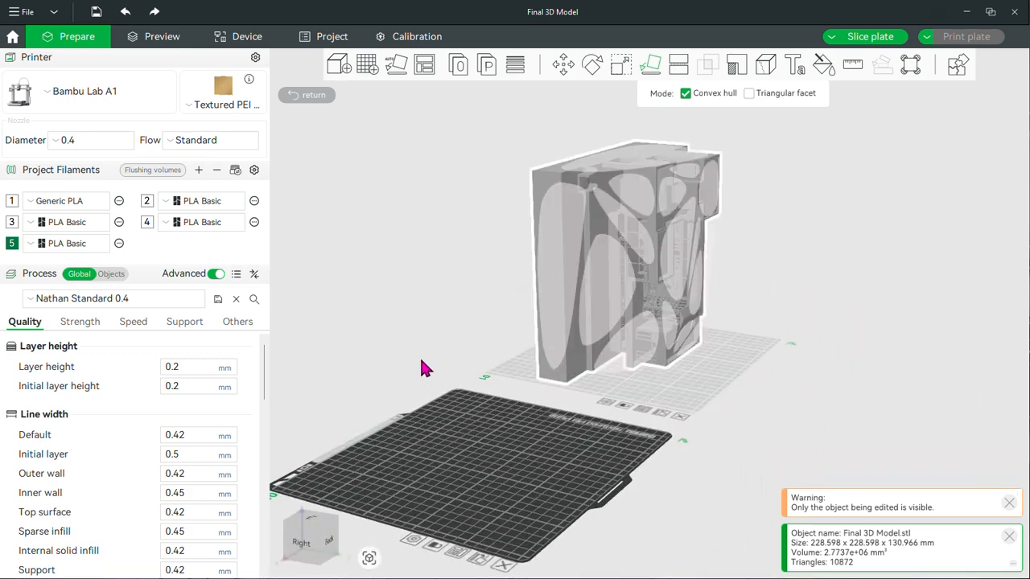
pyautogui.moveTo(421, 359); pyautogui.dragTo(464, 363)
pyautogui.scroll(-17, 622, 342)
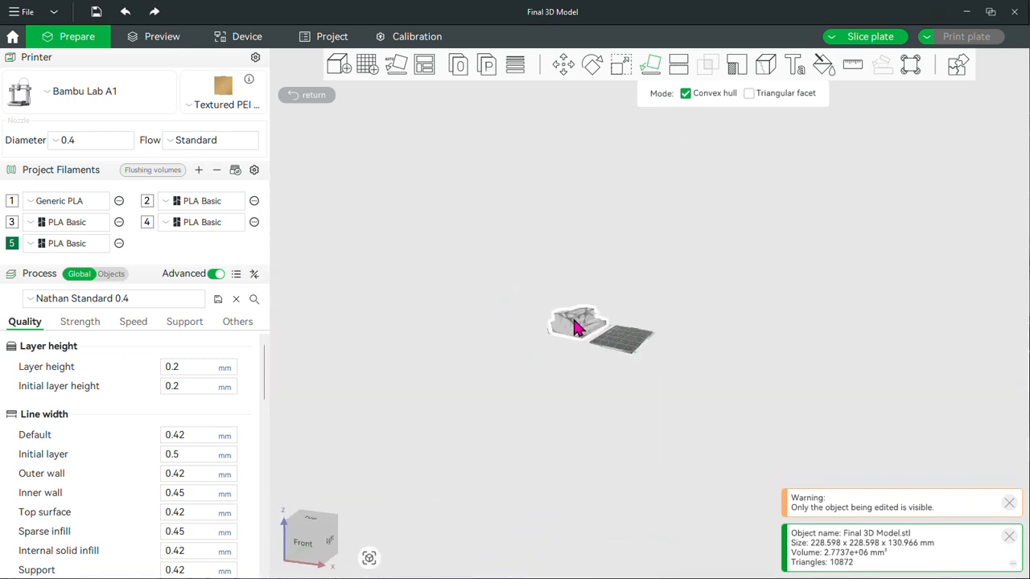
pyautogui.scroll(10, 574, 325)
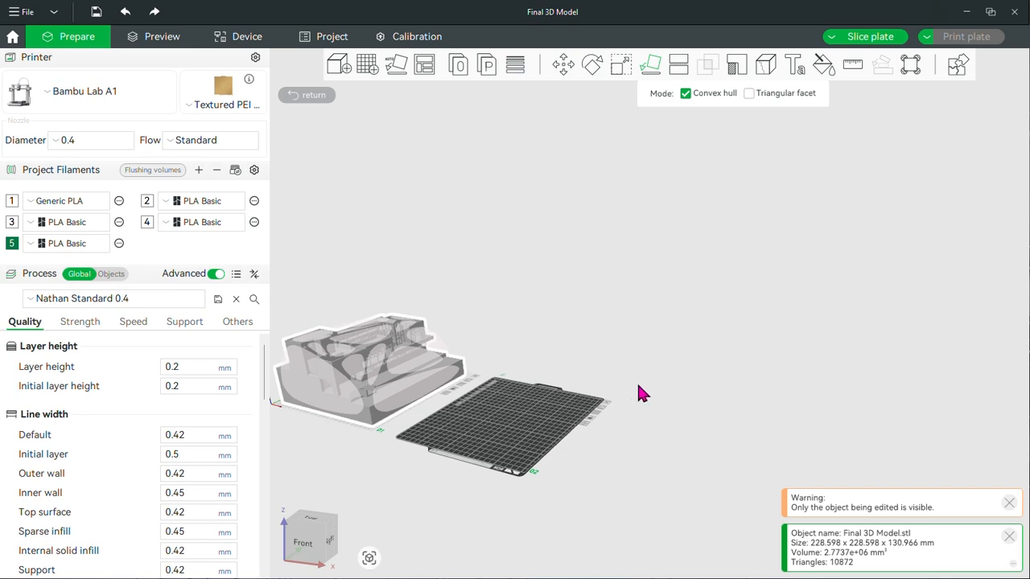
pyautogui.moveTo(638, 394); pyautogui.dragTo(724, 378)
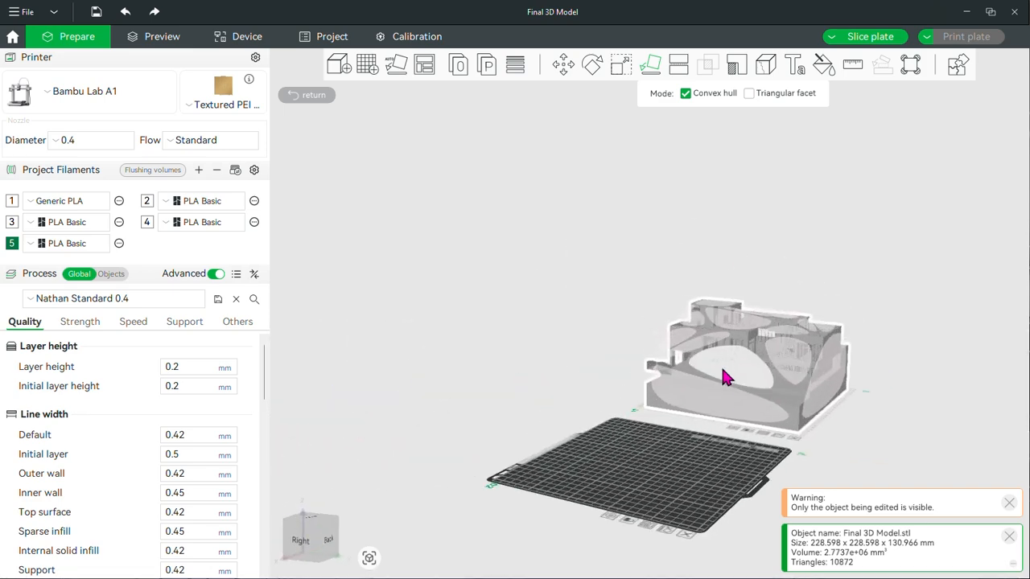
pyautogui.scroll(5, 722, 369)
pyautogui.moveTo(1003, 412); pyautogui.dragTo(827, 301, button='right')
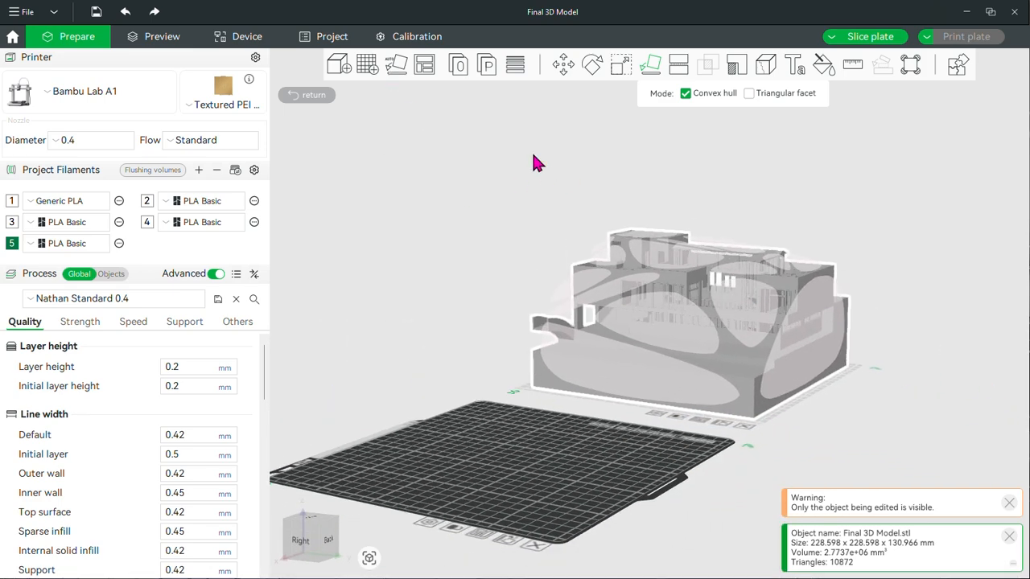
pyautogui.moveTo(892, 329); pyautogui.dragTo(726, 129)
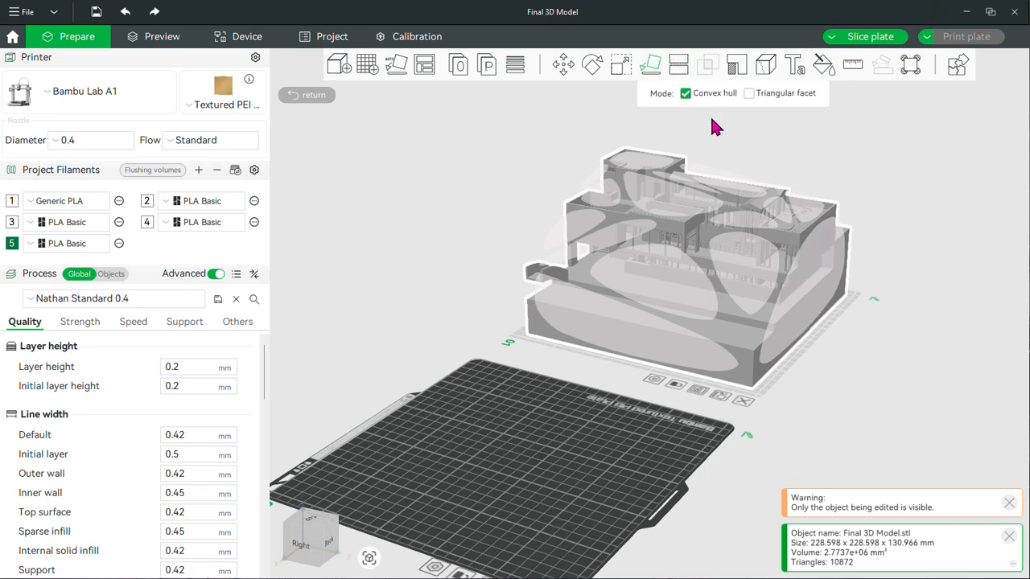
# Start a planar cut on the house model and rotate the cutting plane upright to X -180, Y -90, Z 180
pyautogui.click(678, 64)
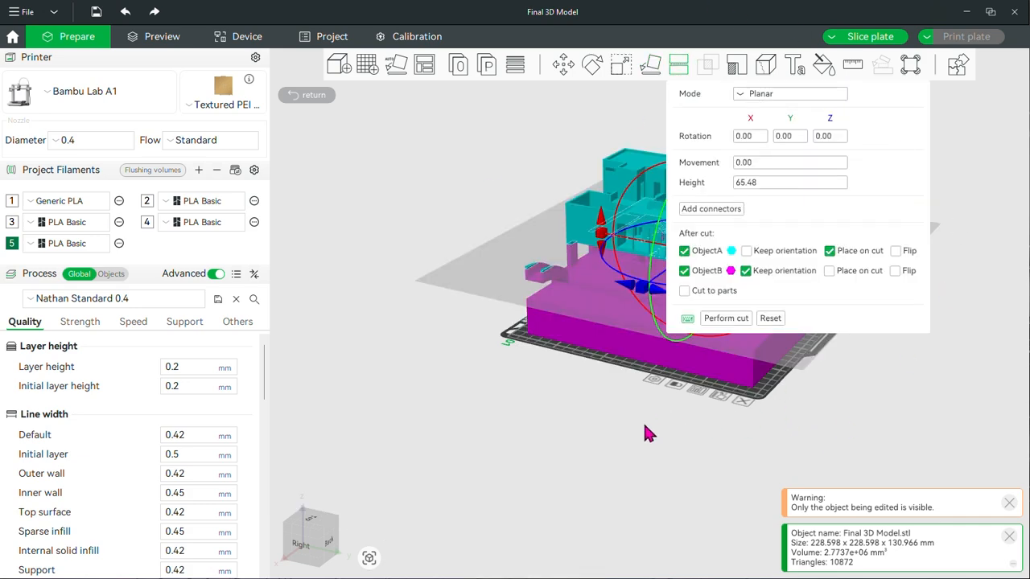
pyautogui.scroll(5, 655, 432)
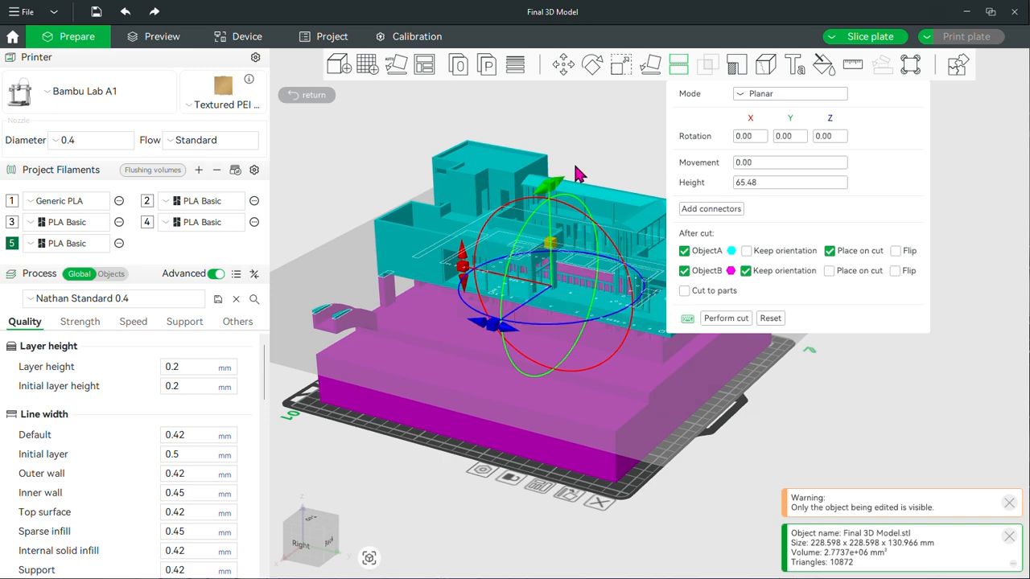
pyautogui.moveTo(572, 202); pyautogui.dragTo(549, 293)
pyautogui.press('3')
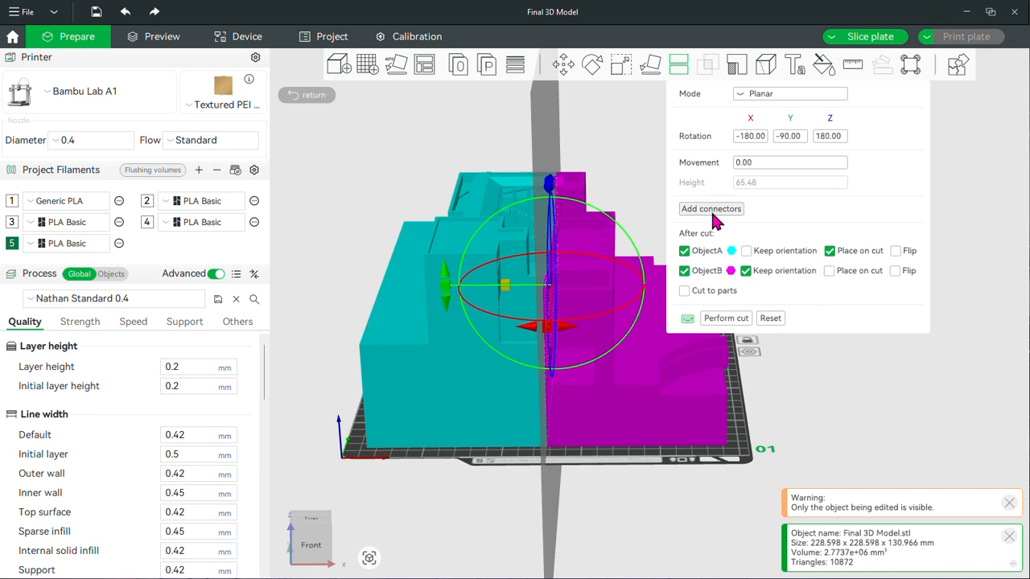
# Cut the house model along the upright plane and move the two resulting halves apart
pyautogui.click(725, 318)
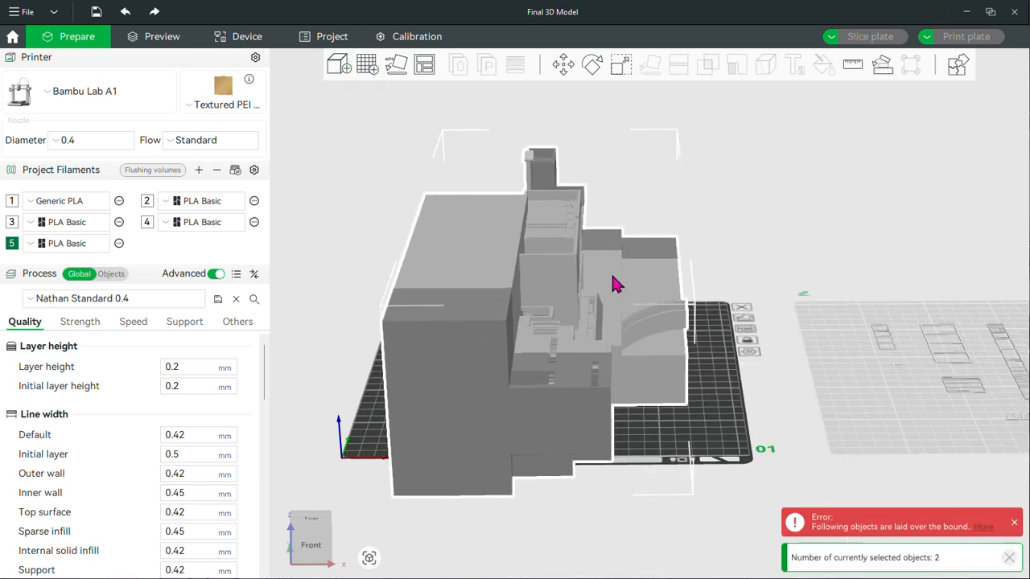
pyautogui.click(842, 264)
pyautogui.moveTo(842, 264); pyautogui.dragTo(788, 255, button='right')
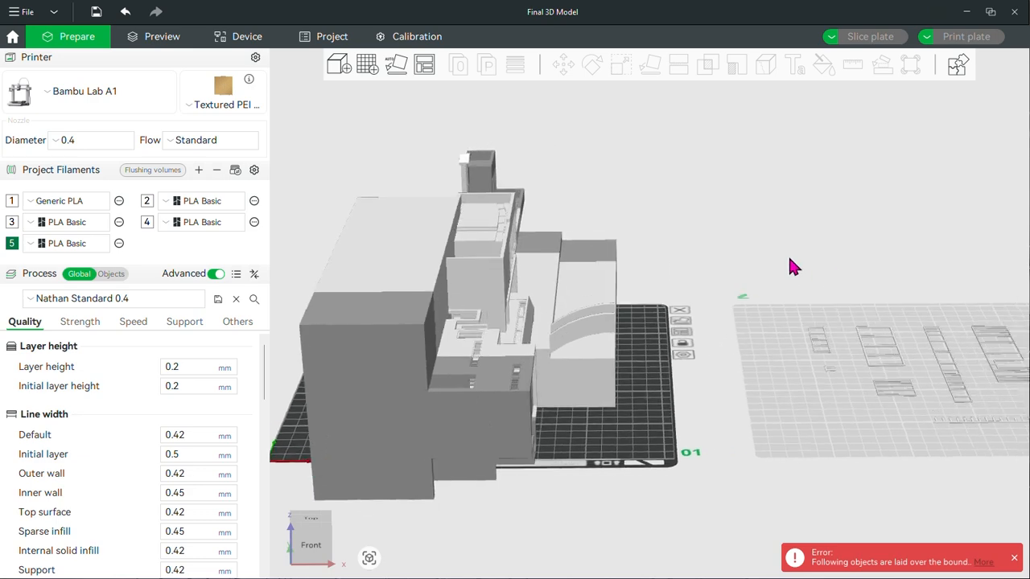
pyautogui.moveTo(788, 255); pyautogui.dragTo(708, 257)
pyautogui.click(672, 383)
pyautogui.moveTo(671, 382); pyautogui.dragTo(983, 382)
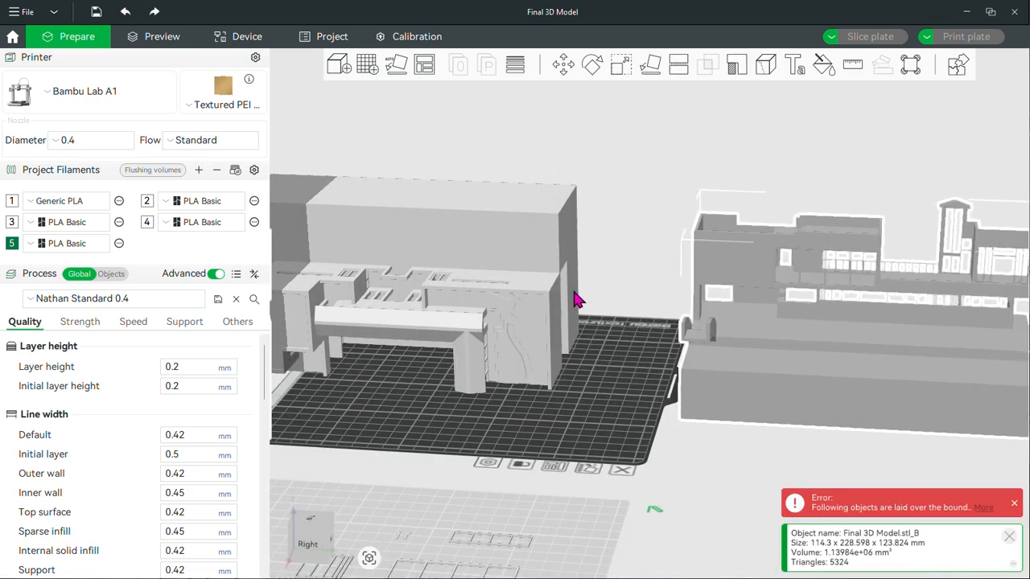
pyautogui.moveTo(535, 276); pyautogui.dragTo(631, 255)
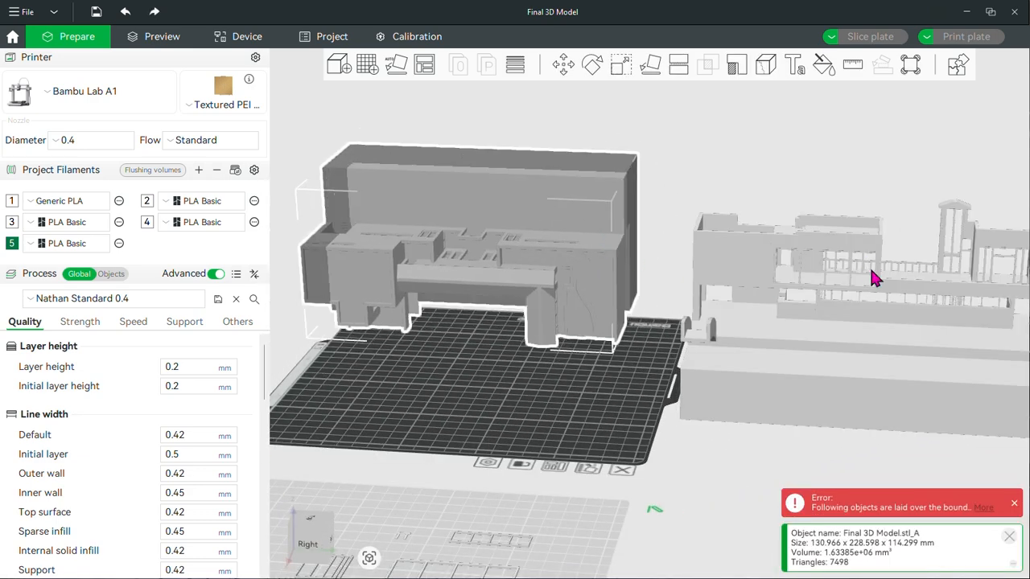
# Undo the moves of the two halves and the planar cut of the house model
pyautogui.hotkey('ctrl', 'z')
pyautogui.hotkey('ctrl', 'z')
pyautogui.hotkey('ctrl', 'z')
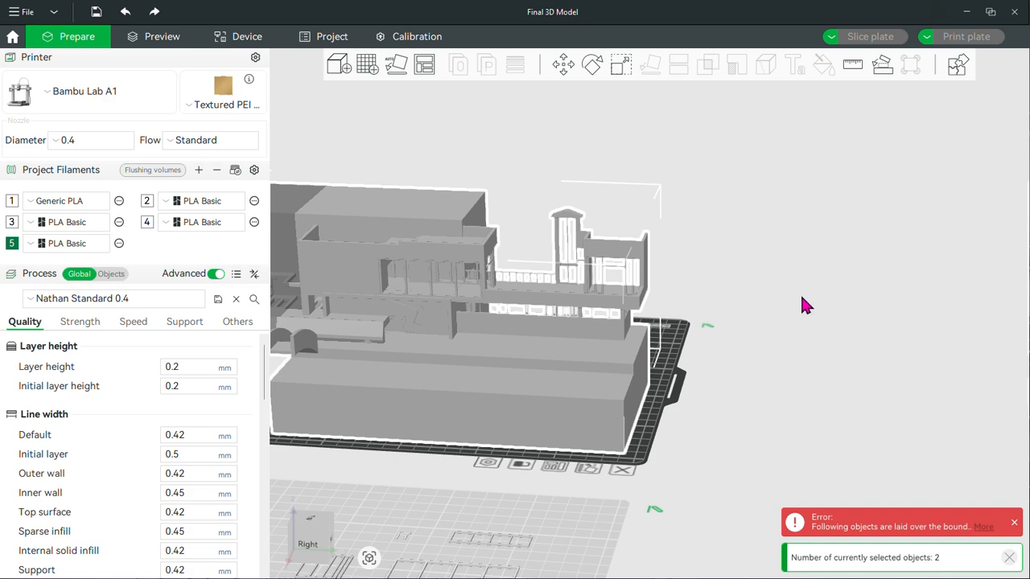
pyautogui.hotkey('ctrl', 'z')
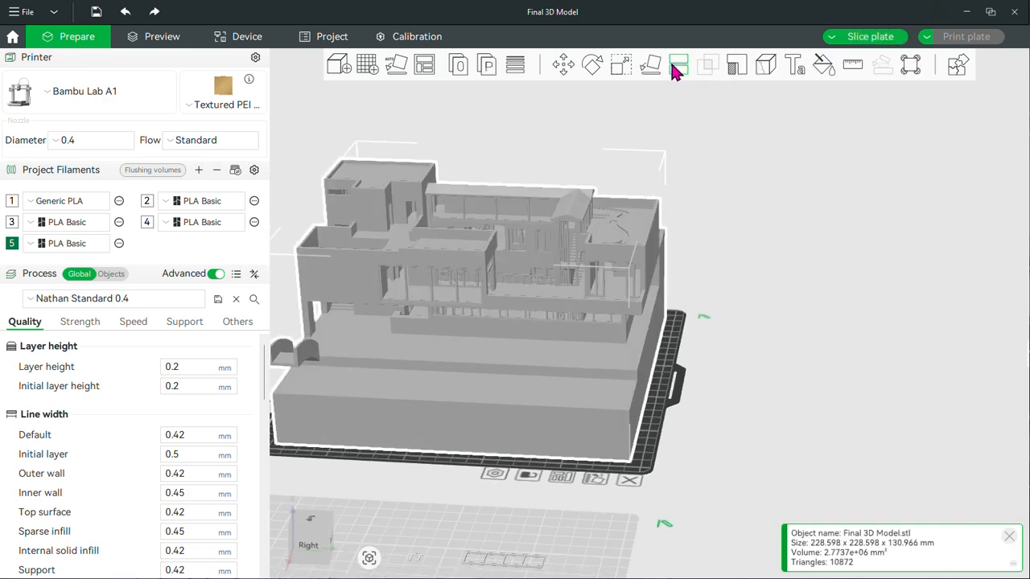
# Start another planar cut on the house model and rotate the cutting plane upright to X 180, Y 90, Z 180
pyautogui.click(678, 66)
pyautogui.moveTo(659, 549); pyautogui.dragTo(737, 536)
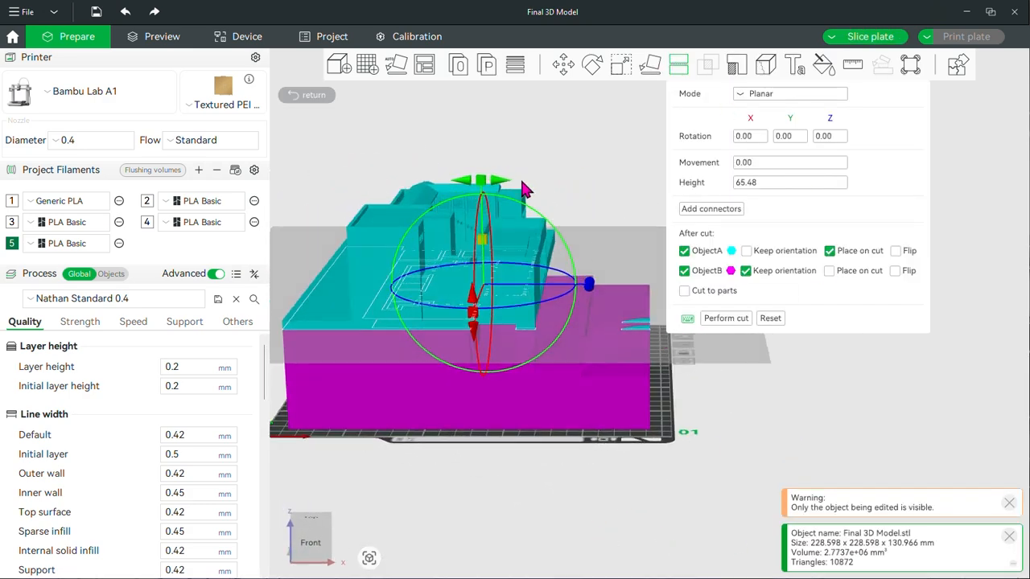
pyautogui.moveTo(503, 180); pyautogui.dragTo(540, 294)
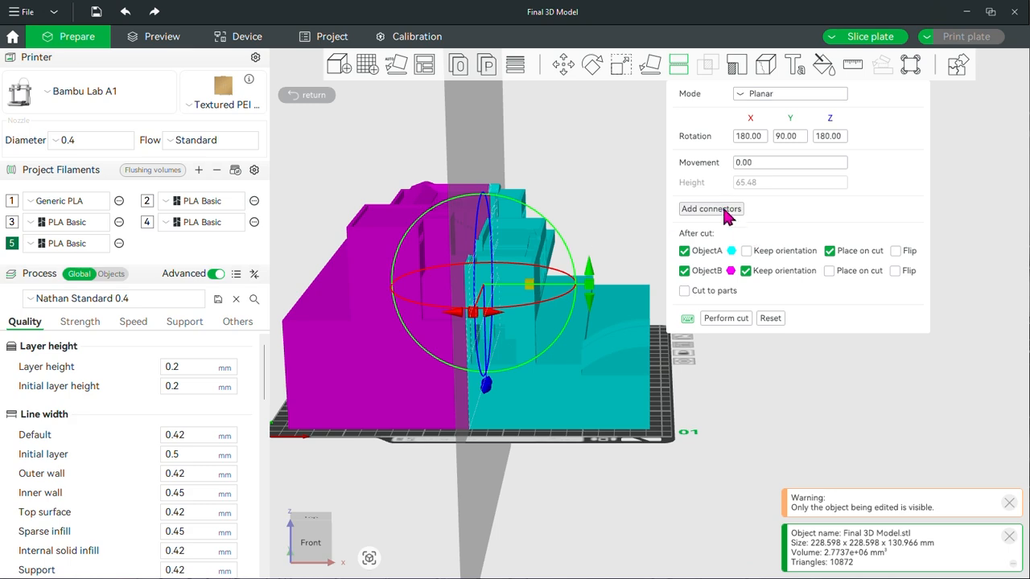
# Place six Plug connectors with Prizm style and Circle shape across the base area of the cut face
pyautogui.click(711, 209)
pyautogui.moveTo(779, 409); pyautogui.dragTo(697, 426)
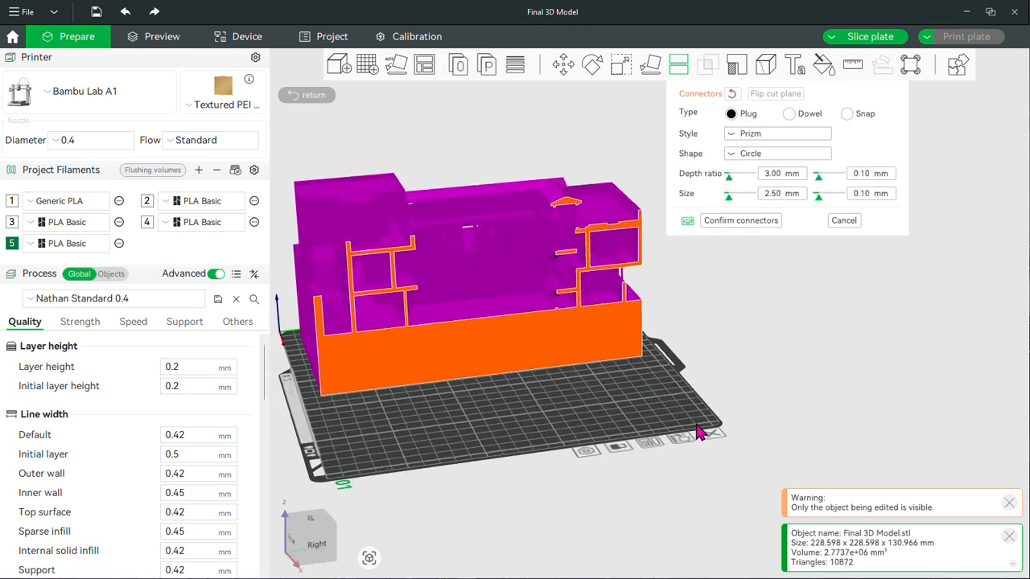
pyautogui.scroll(4, 486, 385)
pyautogui.moveTo(784, 389); pyautogui.dragTo(808, 379, button='right')
pyautogui.scroll(5, 426, 390)
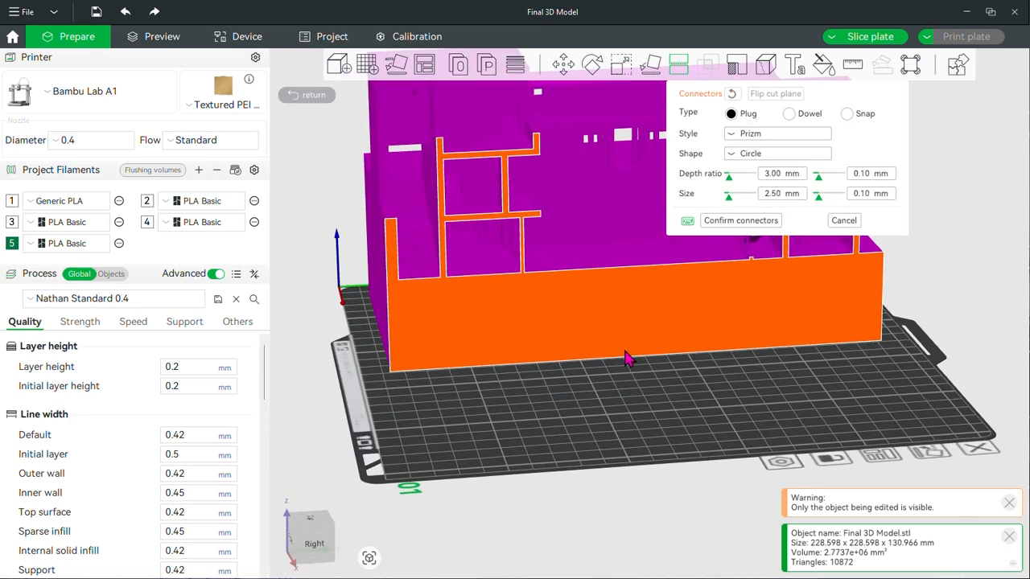
pyautogui.click(748, 154)
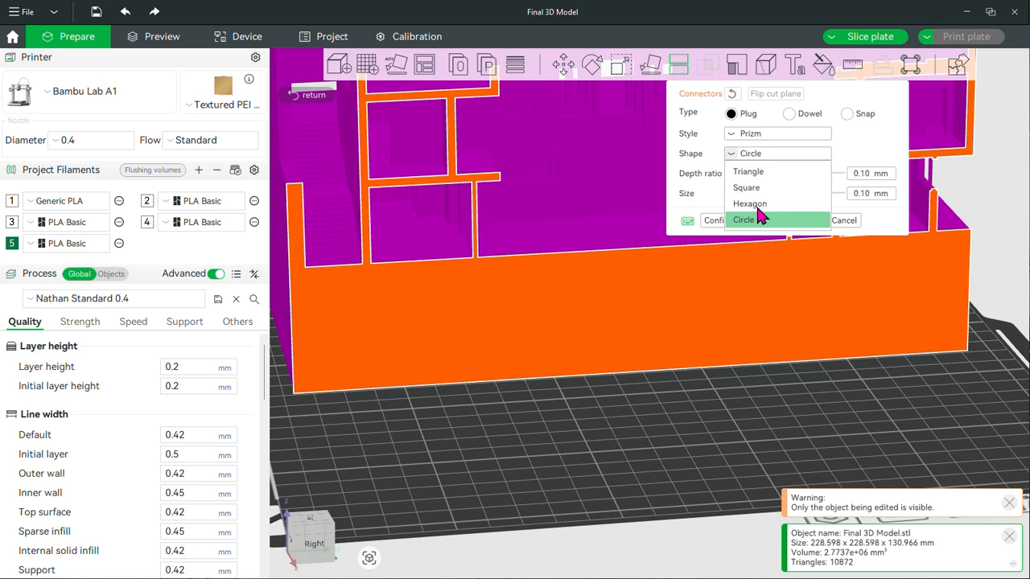
pyautogui.click(749, 156)
pyautogui.click(453, 313)
pyautogui.click(572, 344)
pyautogui.click(685, 271)
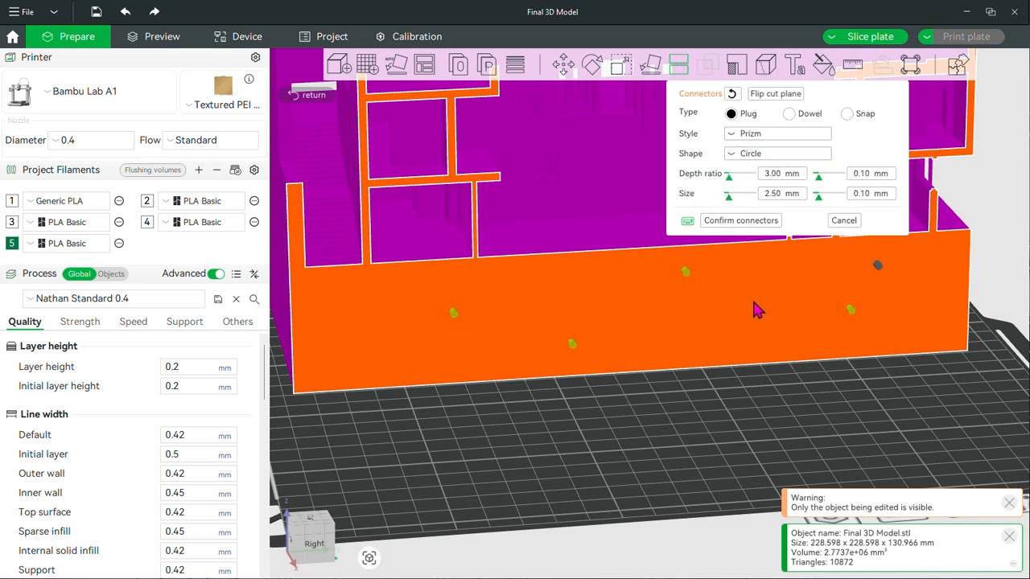
pyautogui.click(383, 344)
# Confirm the plug connectors and perform the cut on the house model
pyautogui.moveTo(521, 426); pyautogui.dragTo(559, 420)
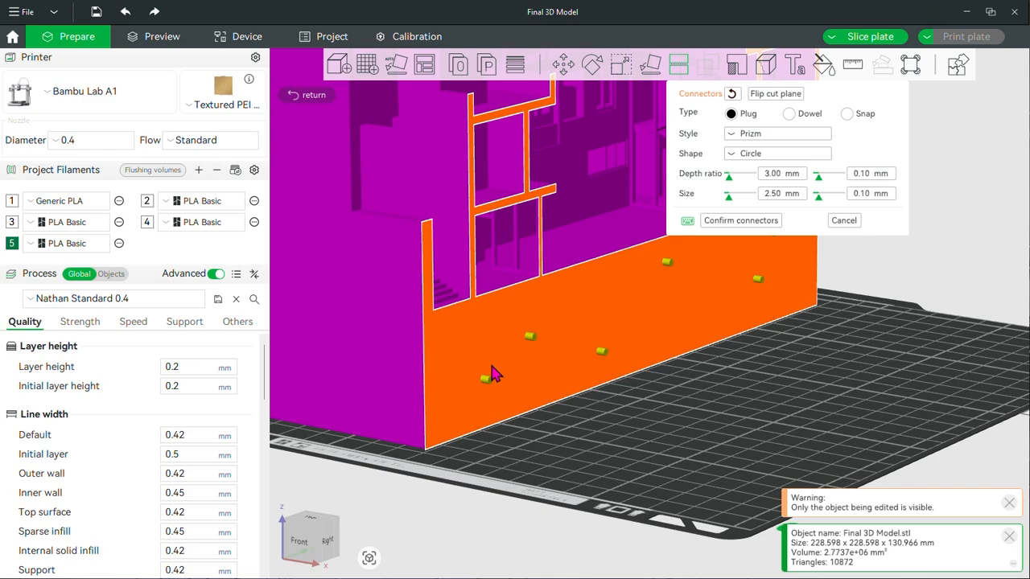
pyautogui.scroll(-4, 705, 394)
pyautogui.moveTo(706, 394); pyautogui.dragTo(699, 444, button='right')
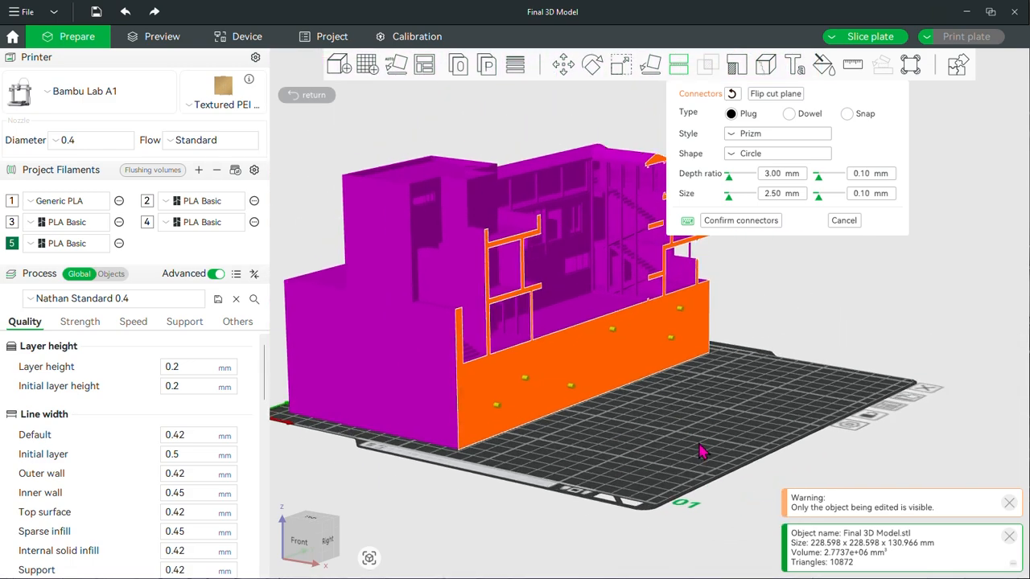
pyautogui.moveTo(762, 386); pyautogui.dragTo(778, 398)
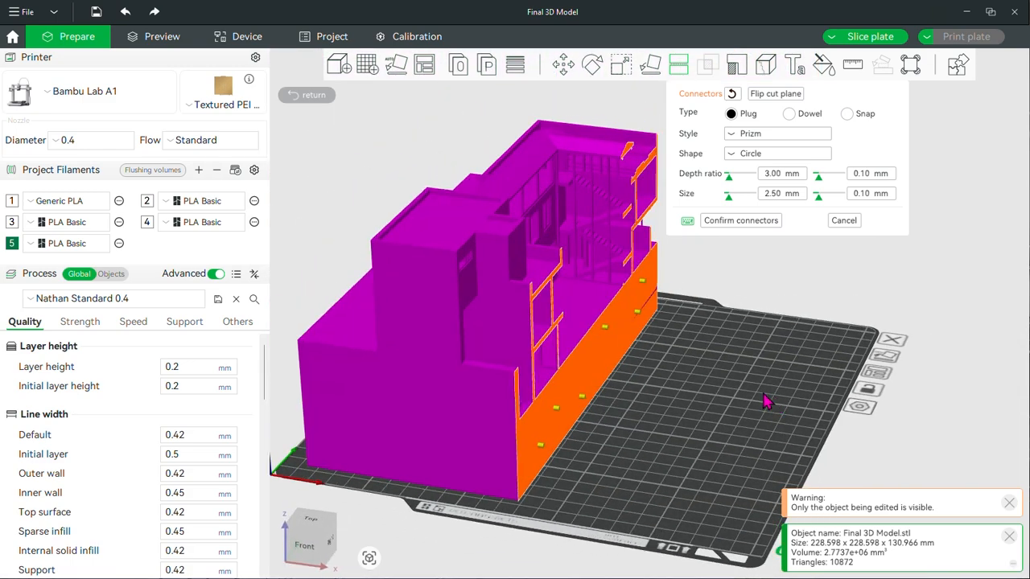
pyautogui.click(740, 220)
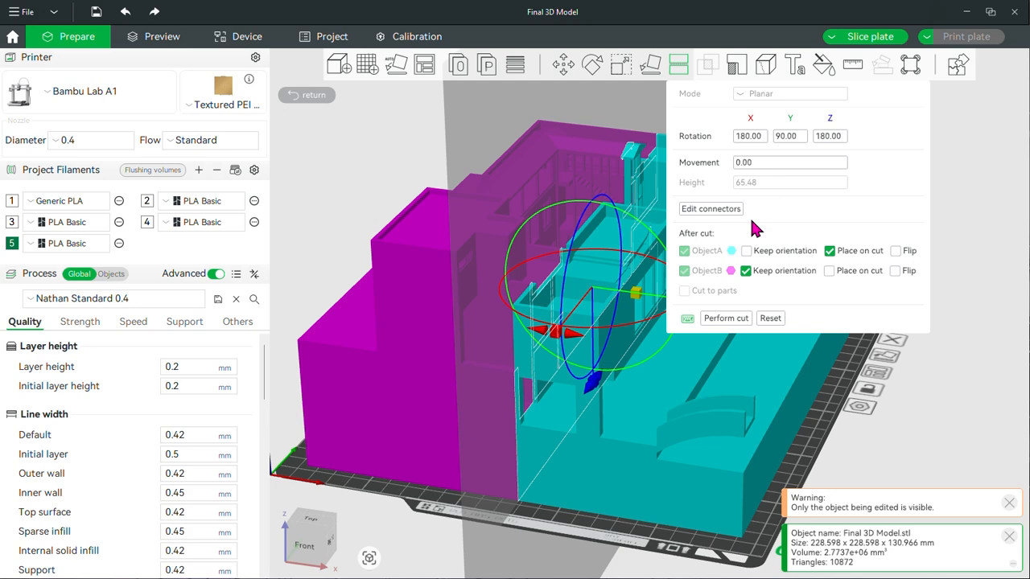
pyautogui.click(727, 317)
pyautogui.moveTo(766, 346); pyautogui.dragTo(522, 394)
pyautogui.click(761, 124)
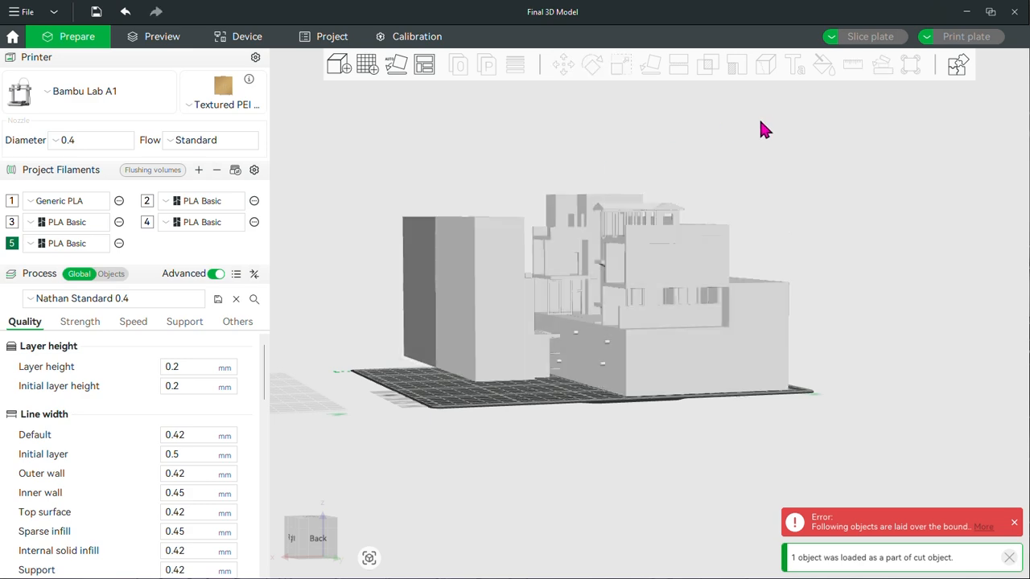
# Stand the front half of the cut house upright on its base with Lay on Face
pyautogui.click(428, 252)
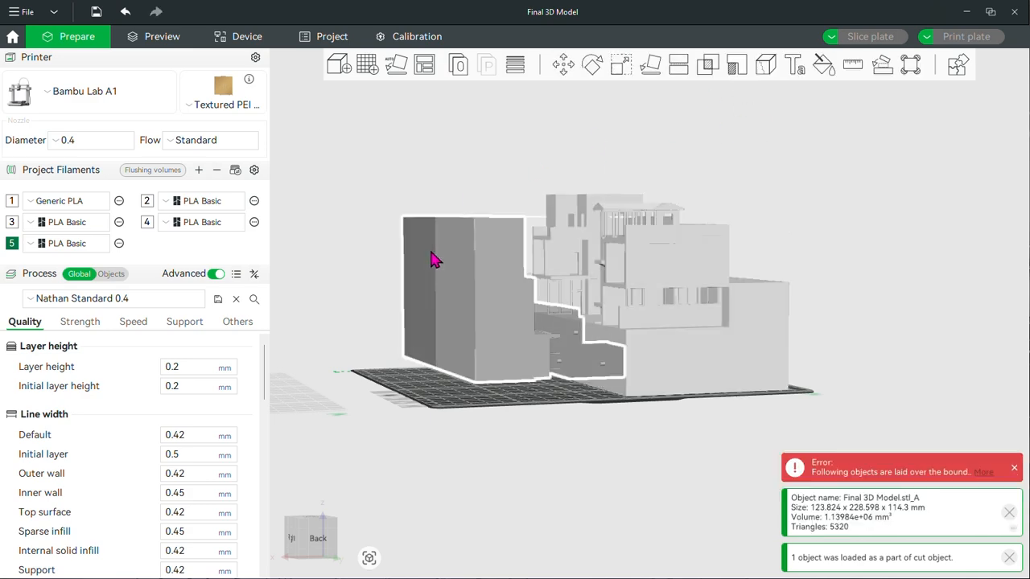
pyautogui.click(650, 64)
pyautogui.moveTo(459, 315); pyautogui.dragTo(660, 359)
pyautogui.scroll(5, 812, 412)
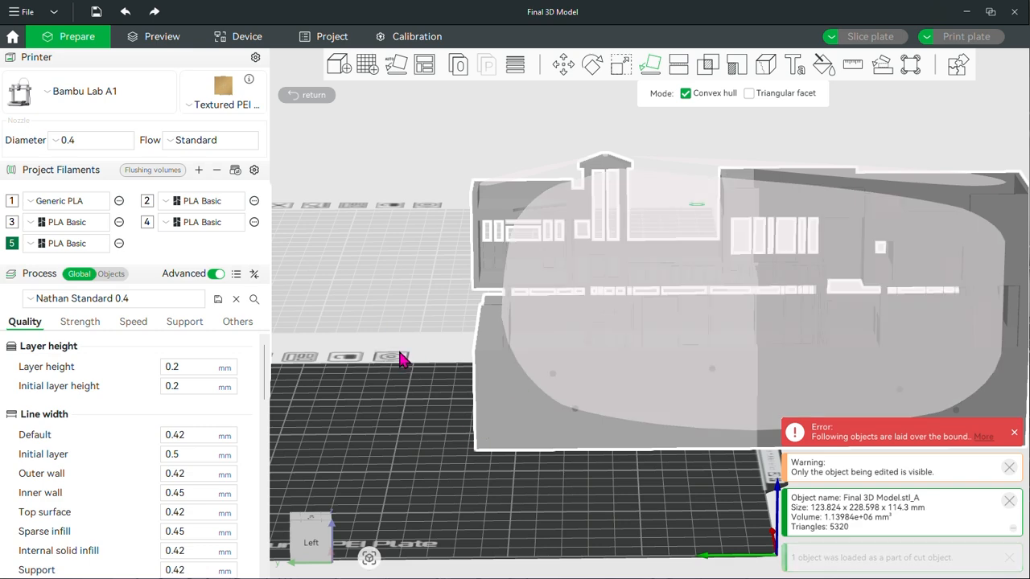
pyautogui.click(400, 353)
pyautogui.scroll(-2, 530, 439)
pyautogui.moveTo(865, 408); pyautogui.dragTo(727, 389, button='right')
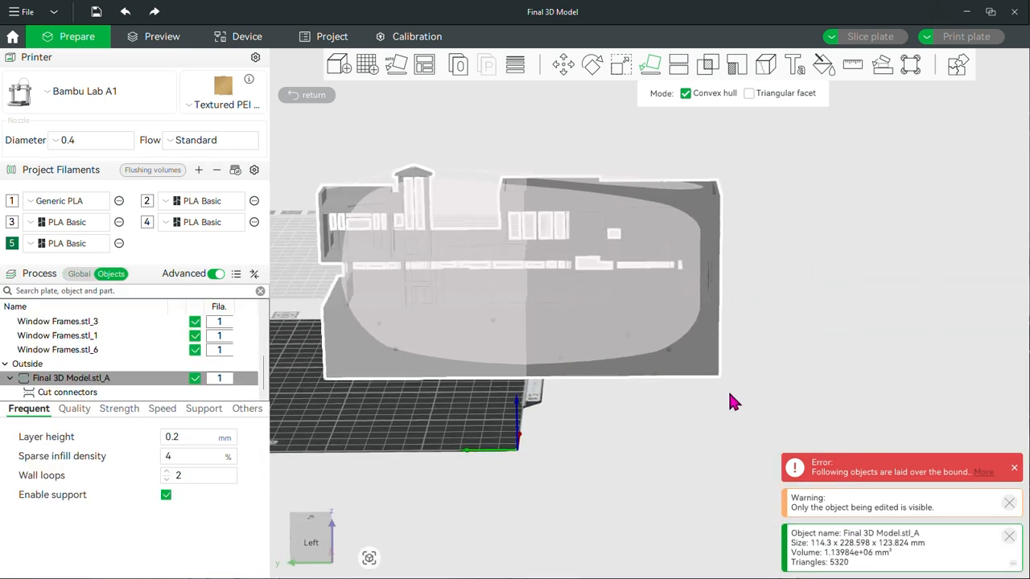
# Examine the connector holes in the cut face of the upright half
pyautogui.click(746, 392)
pyautogui.scroll(1, 621, 379)
pyautogui.scroll(3, 625, 386)
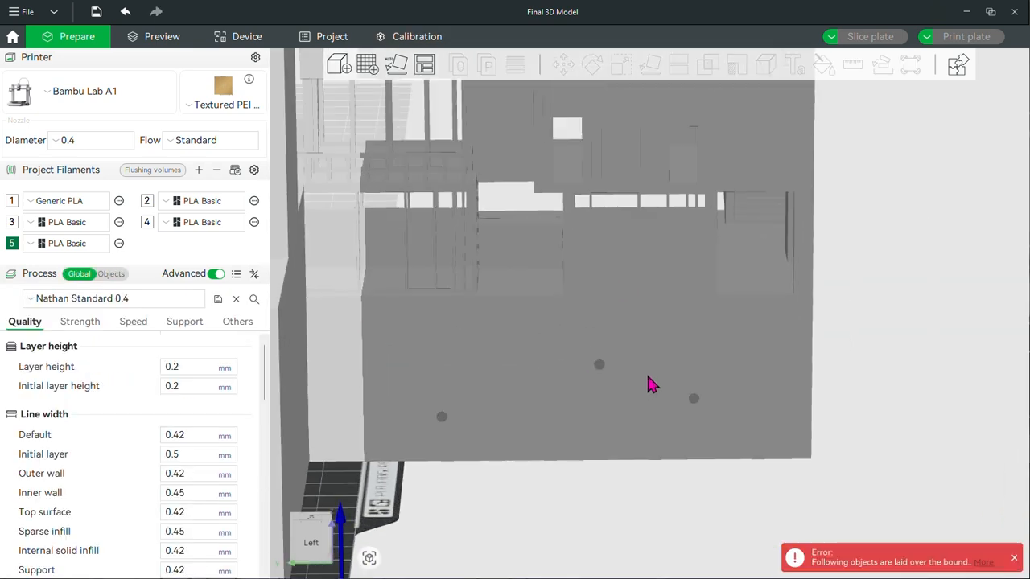
pyautogui.scroll(-3, 778, 402)
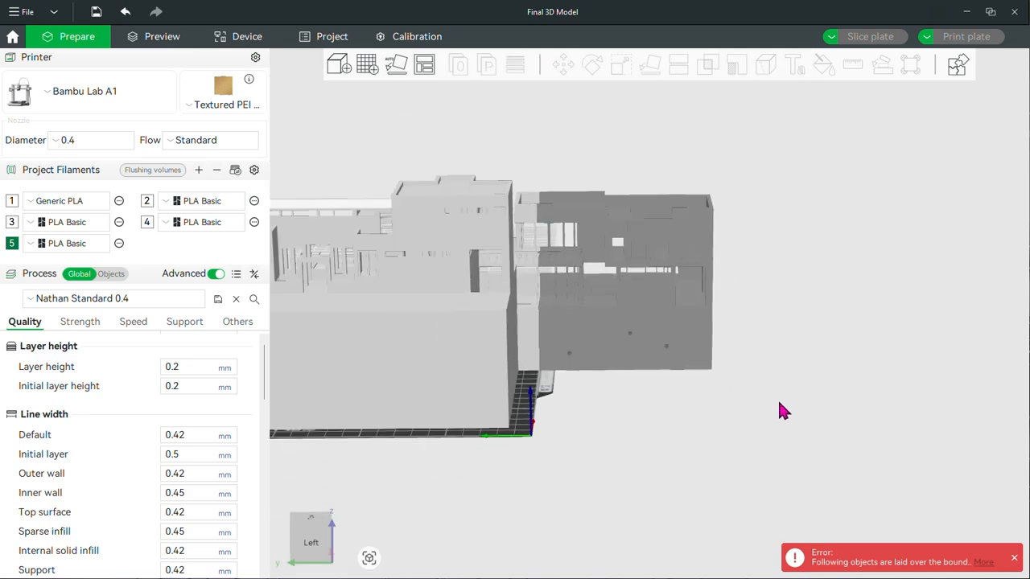
pyautogui.moveTo(782, 409); pyautogui.dragTo(587, 497)
pyautogui.moveTo(782, 327); pyautogui.dragTo(970, 333, button='right')
# Undo the face placement and the connector cut, cancel the connectors and leave the Cut tool
pyautogui.hotkey('ctrl', 'z')
pyautogui.hotkey('ctrl', 'z')
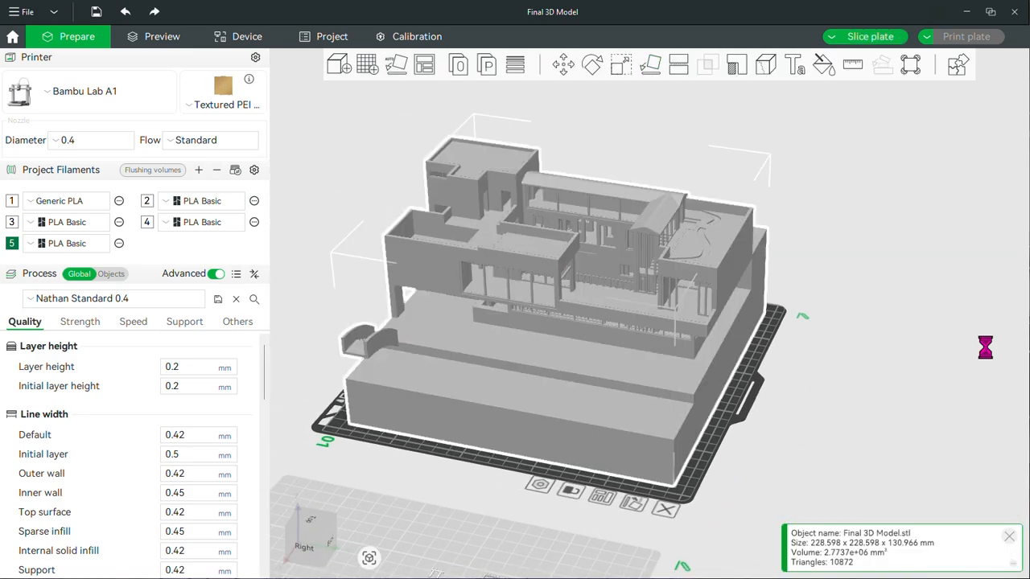
pyautogui.hotkey('ctrl', 'z')
pyautogui.click(842, 221)
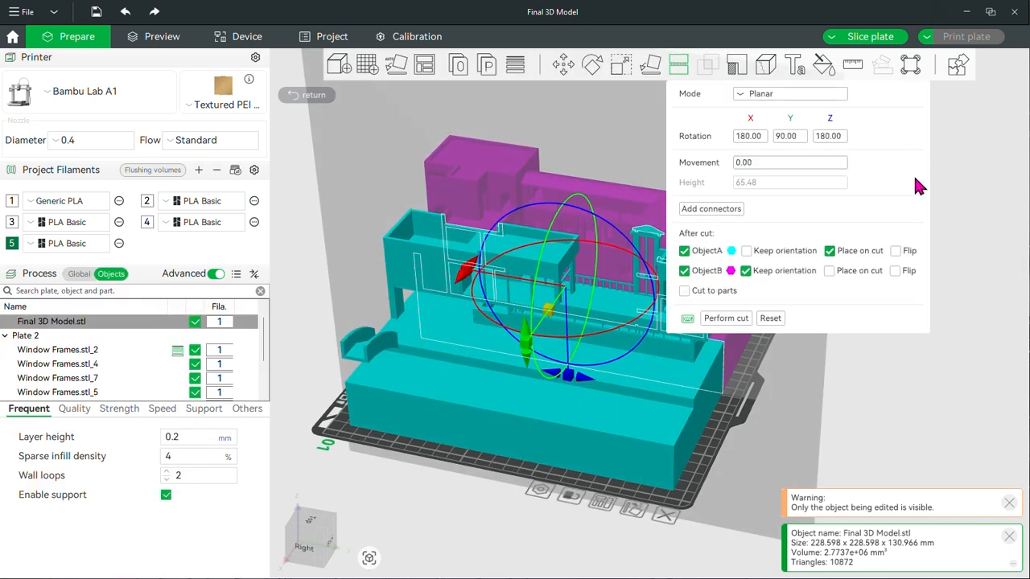
pyautogui.press('Escape')
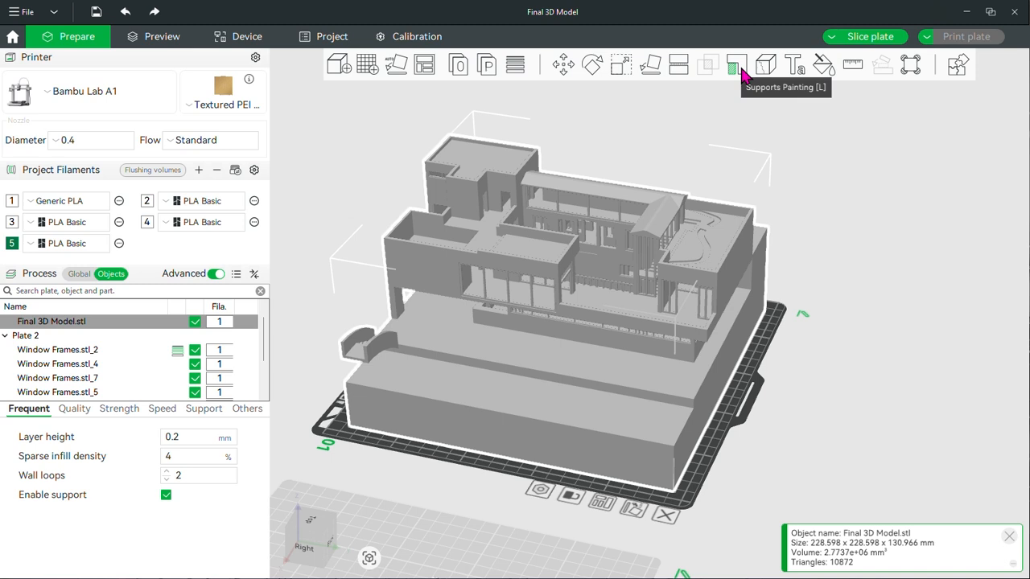
# Paint support strokes on the small arch and the upper front wall with the circle brush at pen size 1.00
pyautogui.click(741, 72)
pyautogui.moveTo(498, 482); pyautogui.dragTo(548, 444)
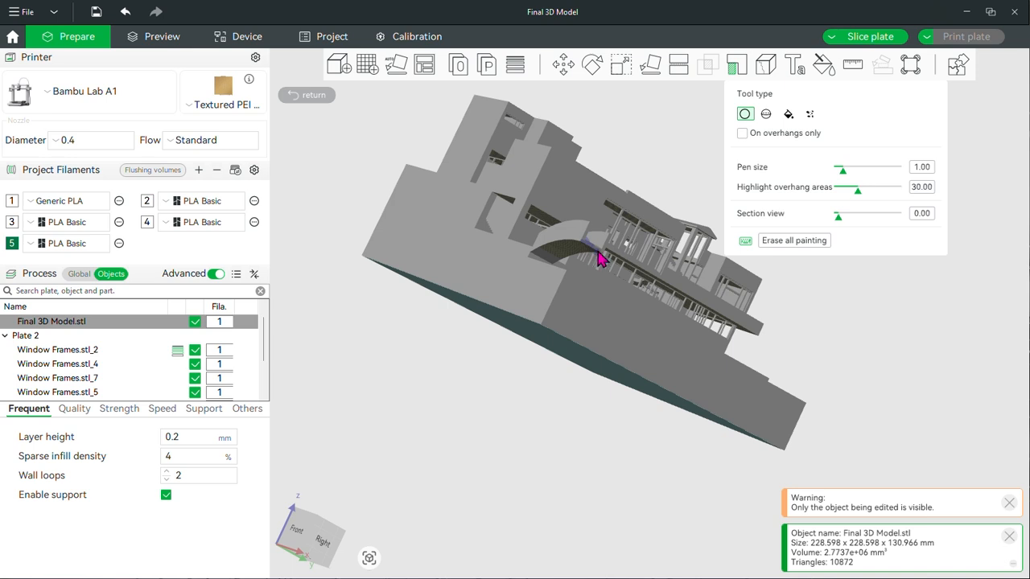
pyautogui.moveTo(599, 259); pyautogui.dragTo(888, 406)
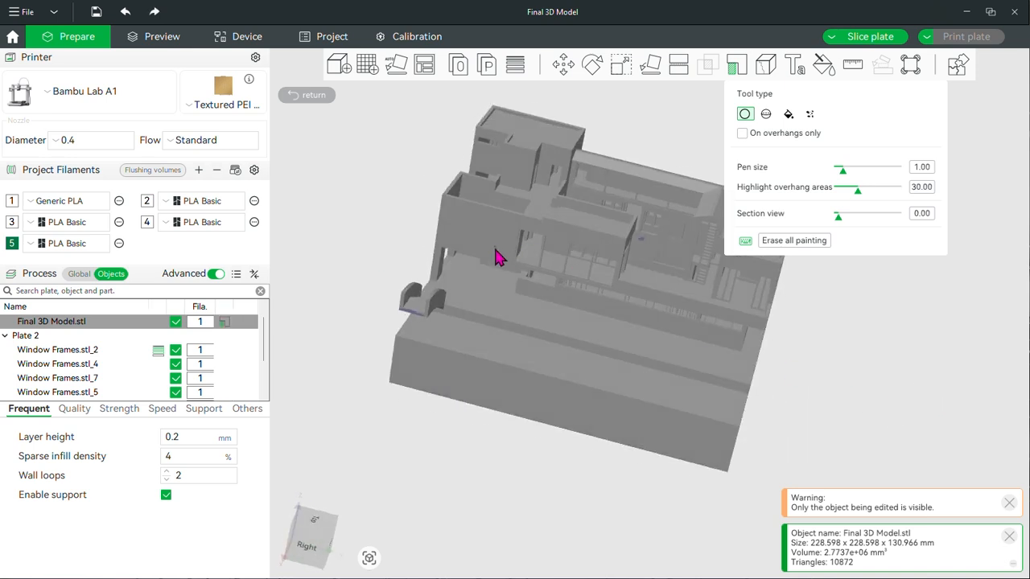
pyautogui.moveTo(496, 257)
pyautogui.mouseDown()
pyautogui.moveTo(485, 251)
pyautogui.moveTo(499, 249)
pyautogui.moveTo(491, 255)
pyautogui.mouseUp()
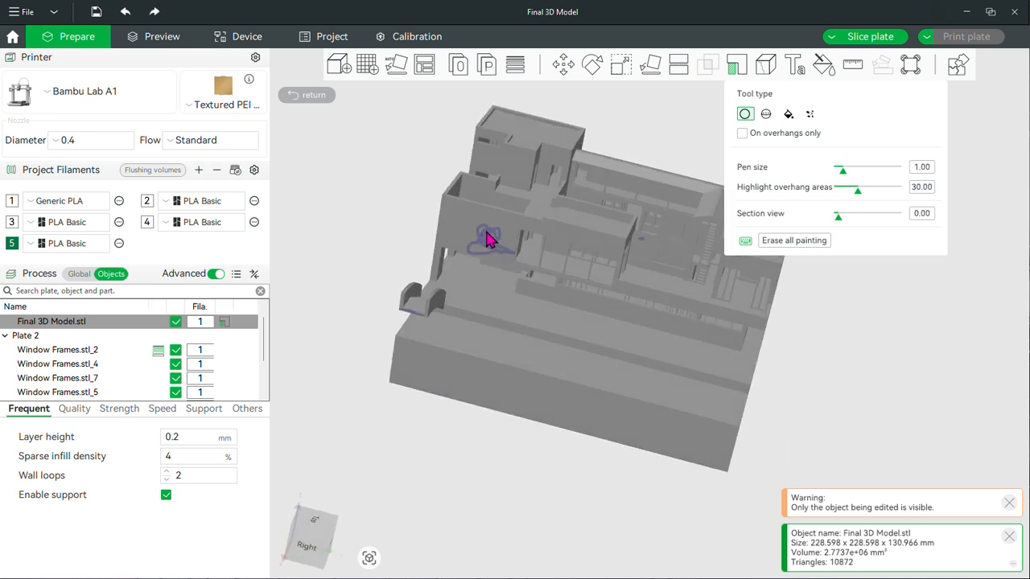
# Erase all support painting from the house model and leave Supports Painting
pyautogui.moveTo(690, 526); pyautogui.dragTo(561, 503)
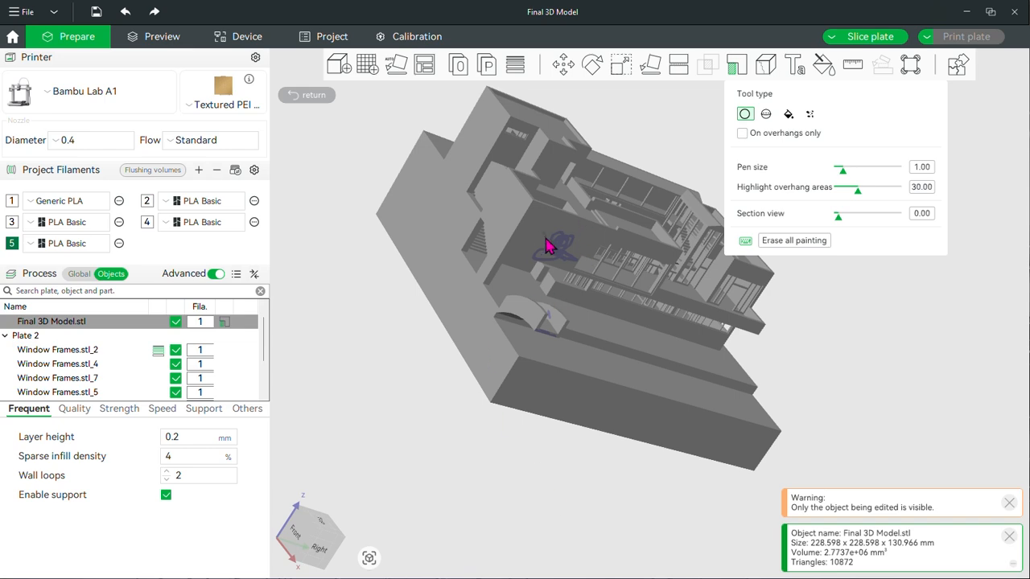
pyautogui.moveTo(863, 338); pyautogui.dragTo(707, 184)
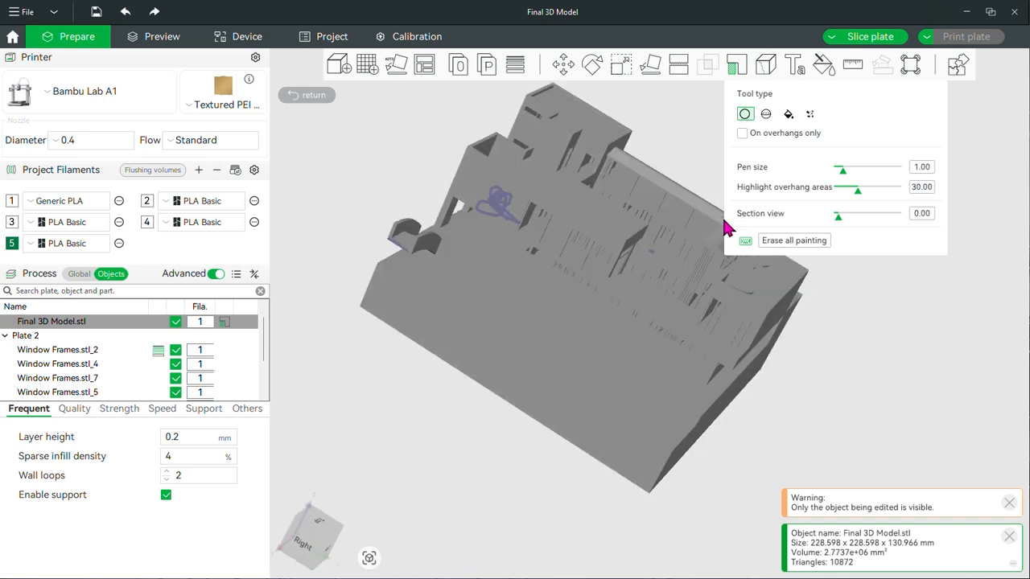
pyautogui.moveTo(381, 302); pyautogui.dragTo(886, 248)
pyautogui.click(817, 241)
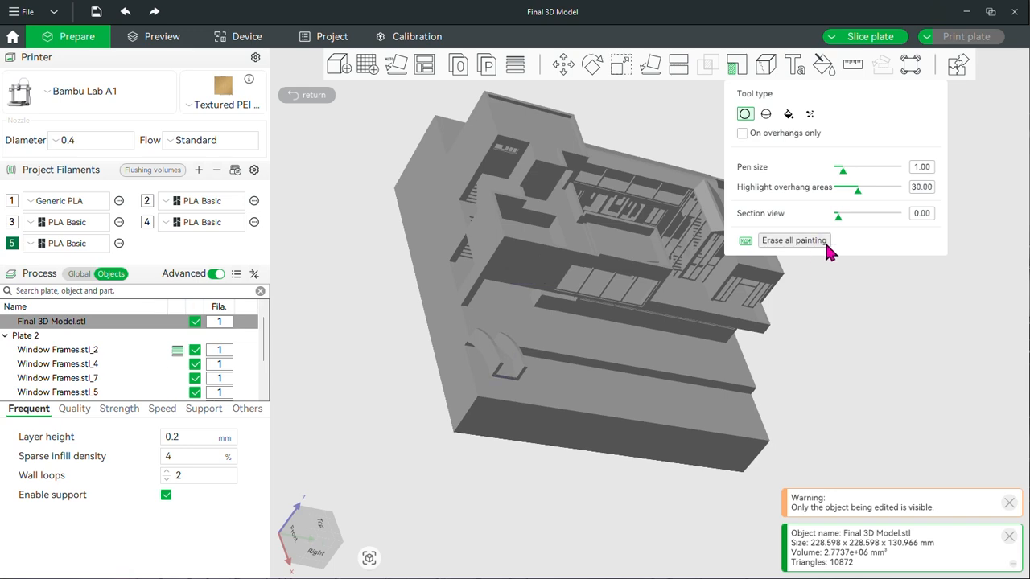
pyautogui.press('Escape')
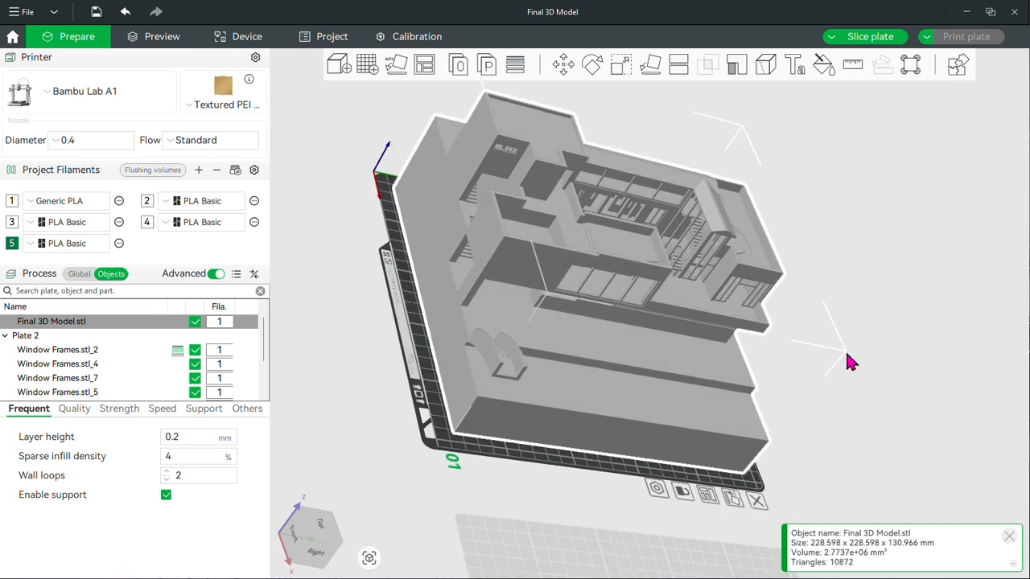
# Paint a diagonal seam line down the side wall of the house's base with the circle brush at size 1.00
pyautogui.moveTo(859, 421); pyautogui.dragTo(466, 294)
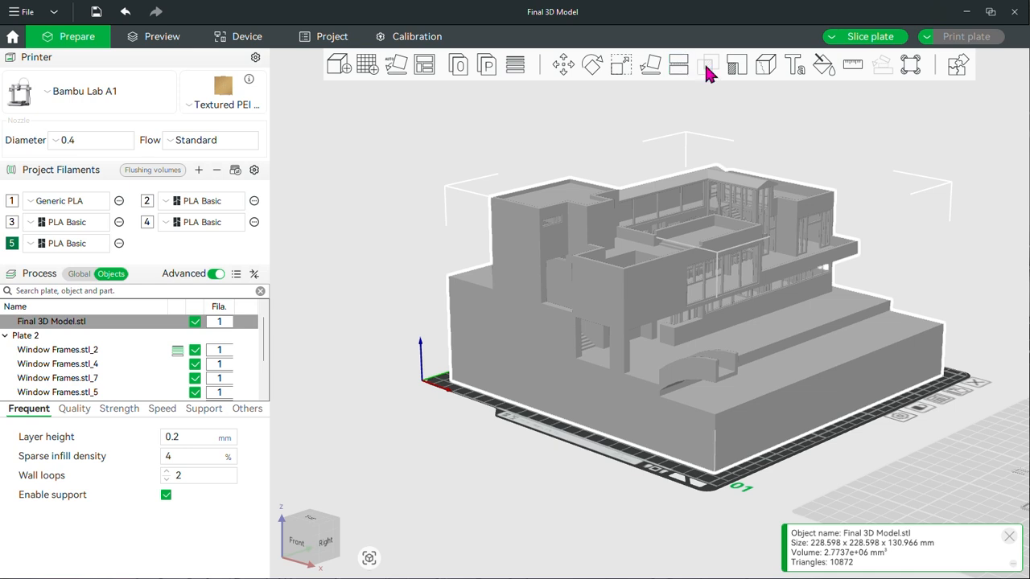
pyautogui.click(765, 64)
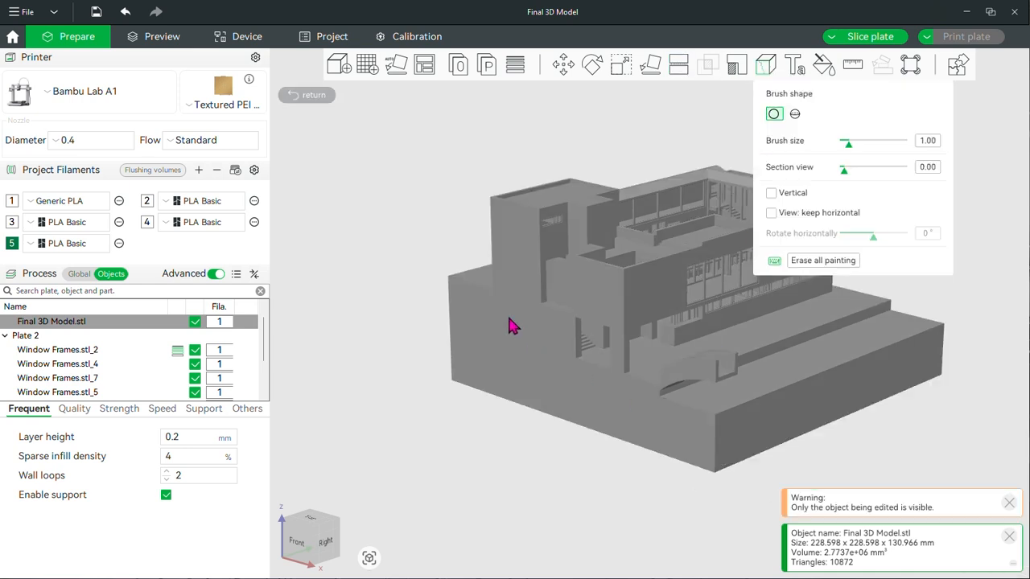
pyautogui.moveTo(519, 366); pyautogui.dragTo(562, 417)
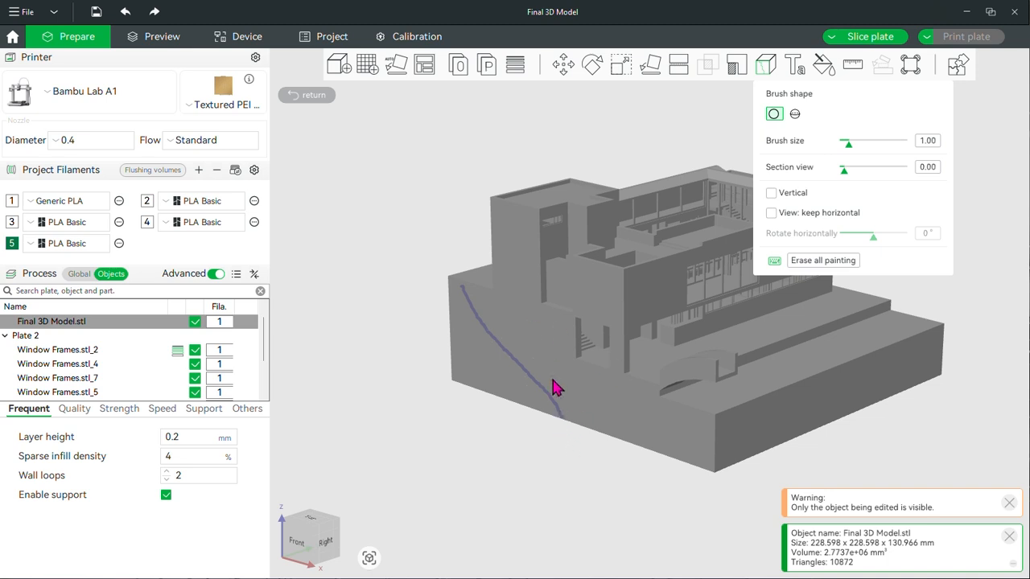
# Erase all seam painting and add bold surface text "Hello" in AMGDT, size 16.00 and thickness 2.00, to the house base's long wall
pyautogui.click(828, 260)
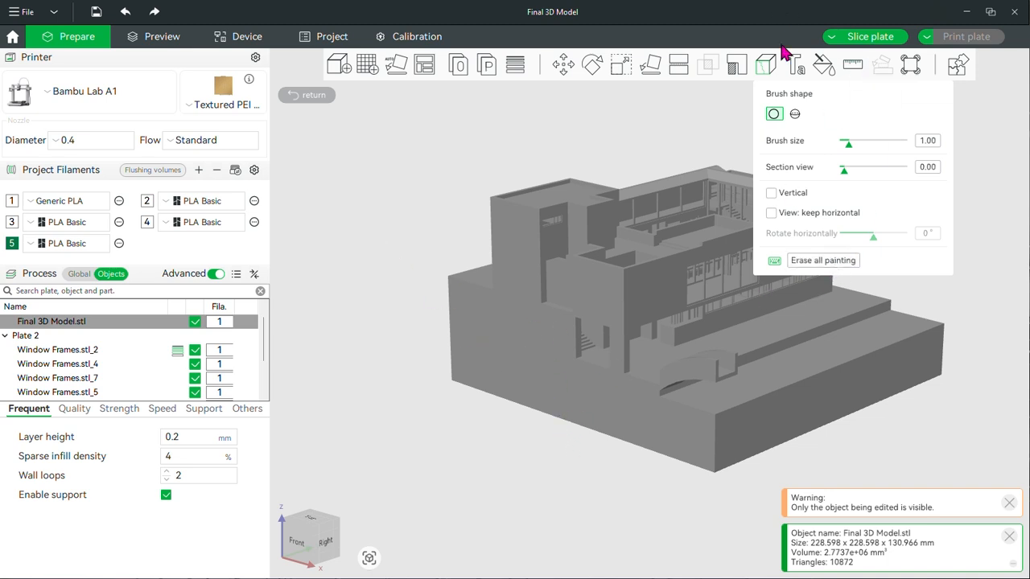
pyautogui.press('t')
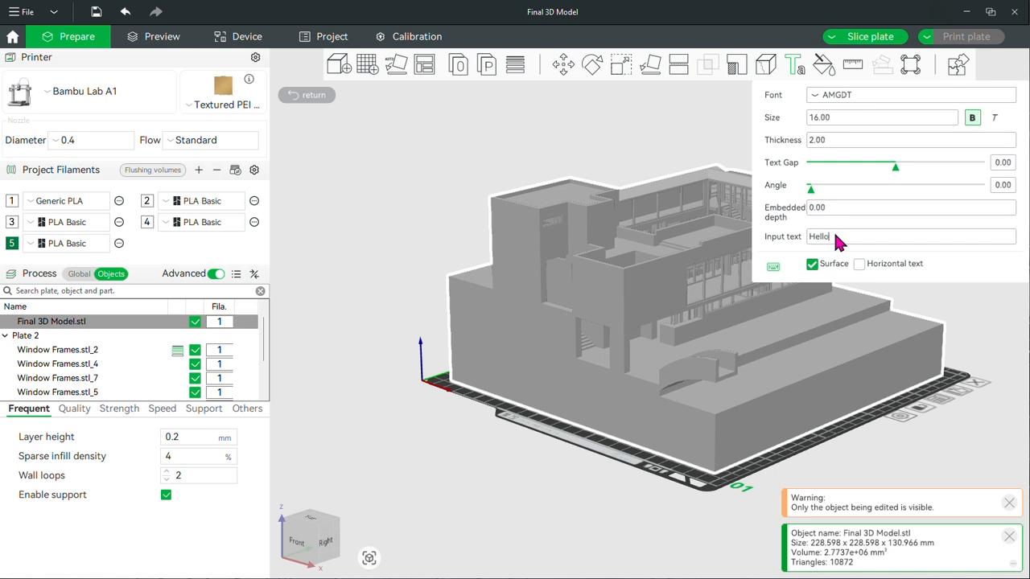
pyautogui.click(800, 376)
pyautogui.scroll(-1, 855, 358)
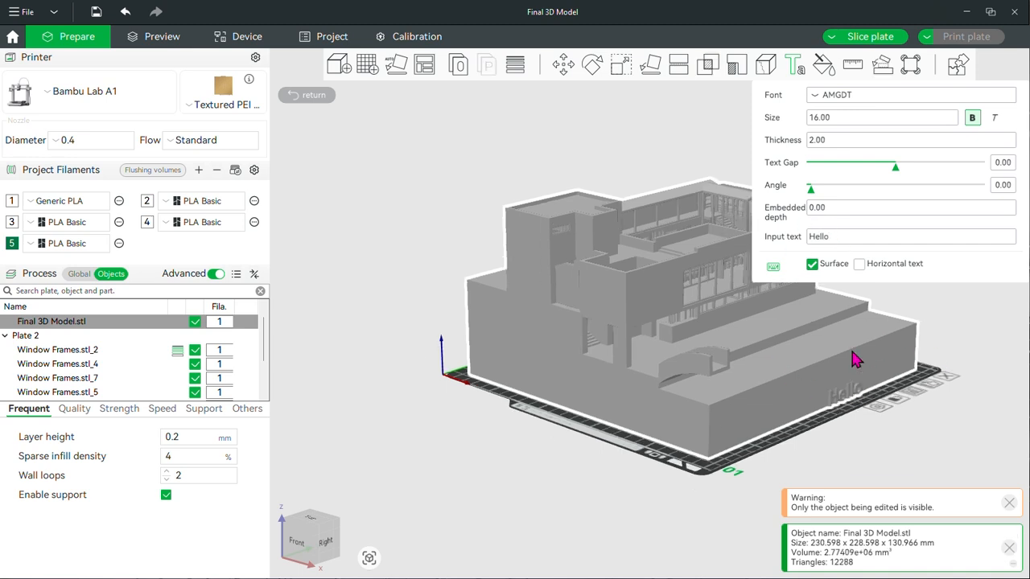
# Move the "Hello" text onto the base's side wall near the small arch and leave the text tool
pyautogui.moveTo(865, 410); pyautogui.dragTo(595, 389)
pyautogui.moveTo(586, 480)
pyautogui.mouseDown()
pyautogui.moveTo(613, 472)
pyautogui.moveTo(604, 470)
pyautogui.mouseUp()
pyautogui.moveTo(744, 490); pyautogui.dragTo(690, 501)
pyautogui.click(640, 485)
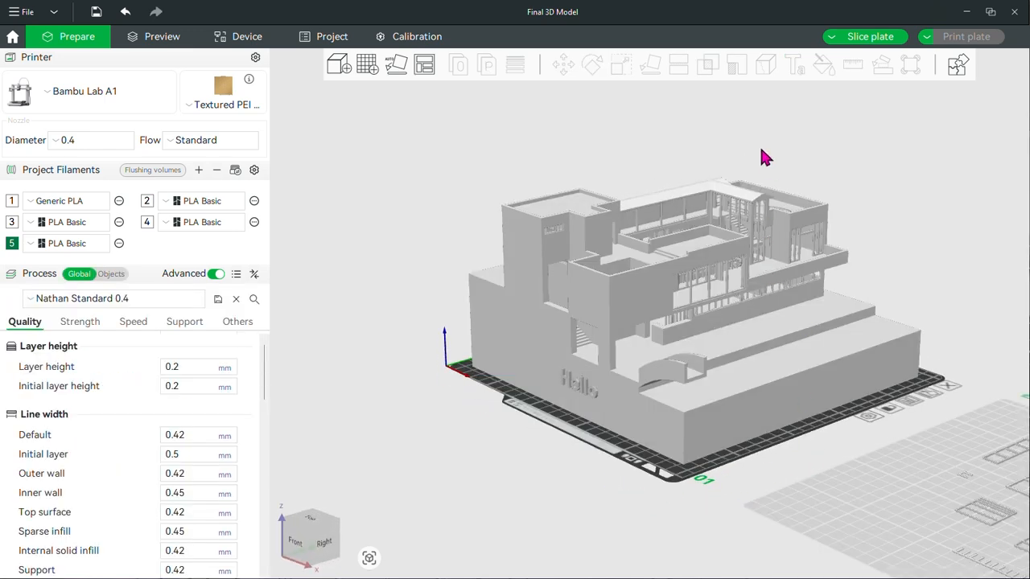
# Paint filament 5 strokes across the edge of the base's lowest terrace with the circle brush at pen size 1.00
pyautogui.click(746, 304)
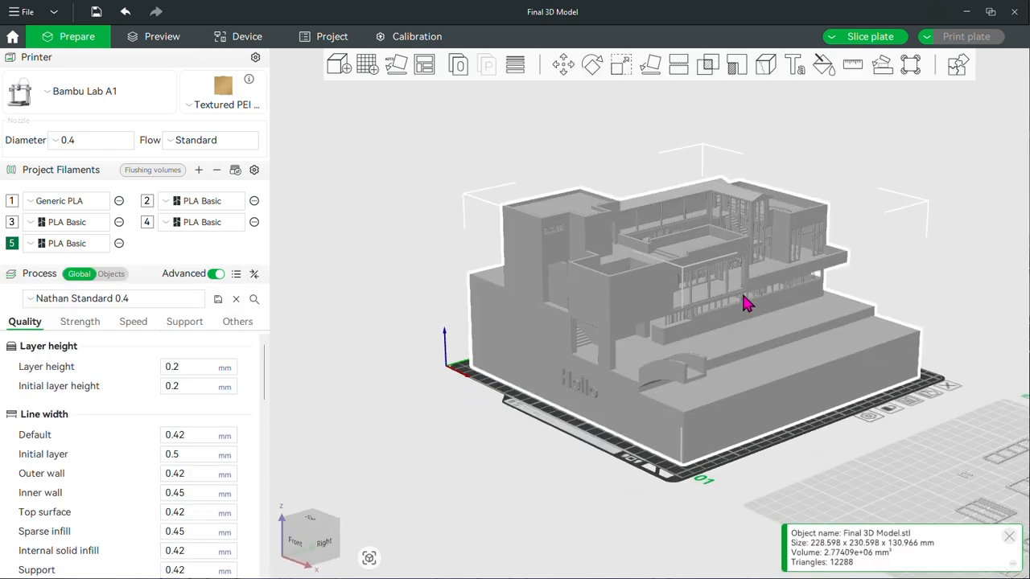
pyautogui.click(827, 65)
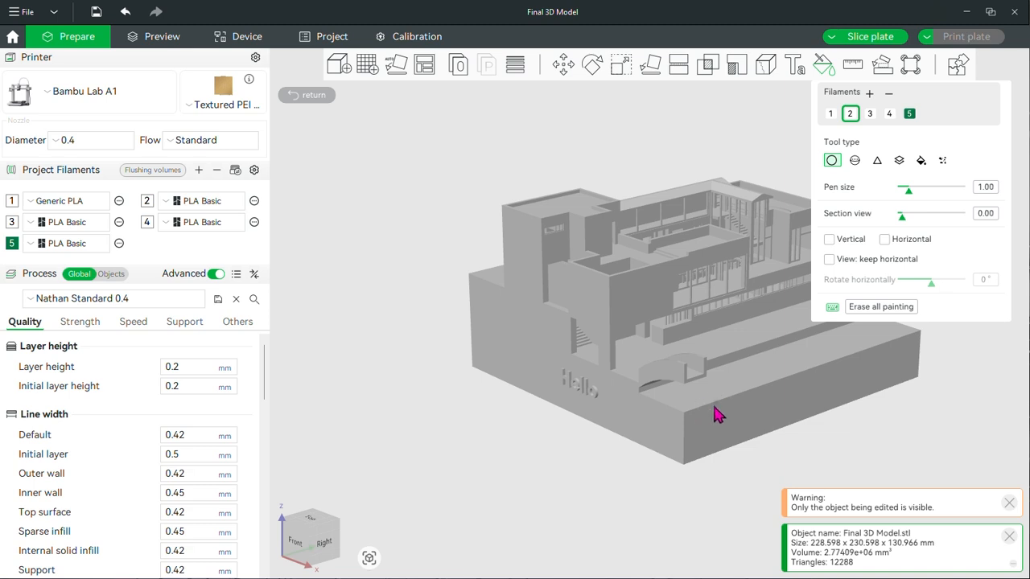
pyautogui.scroll(5, 724, 415)
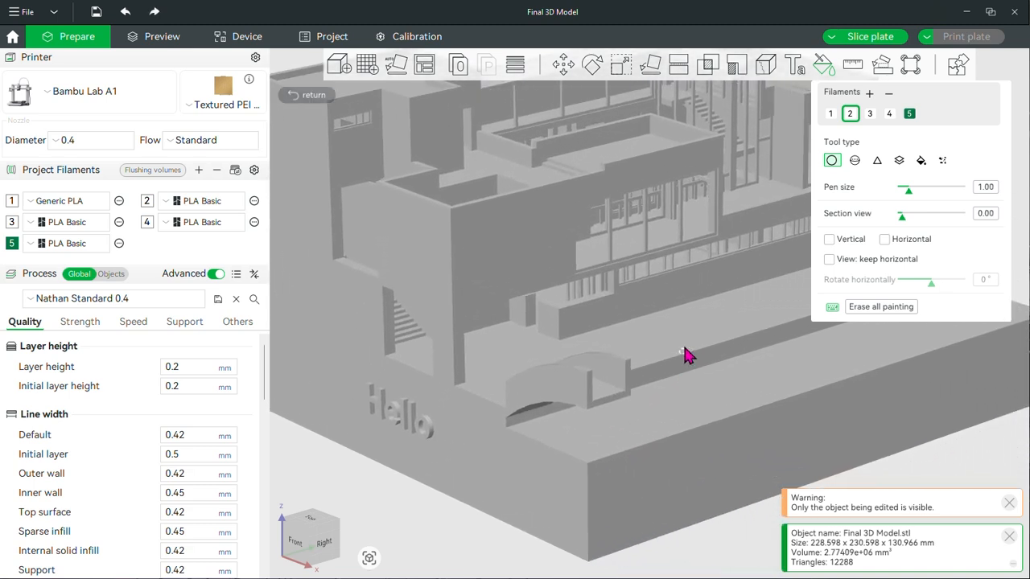
pyautogui.press('5')
pyautogui.moveTo(687, 413)
pyautogui.mouseDown()
pyautogui.moveTo(652, 421)
pyautogui.moveTo(683, 423)
pyautogui.moveTo(686, 445)
pyautogui.mouseUp()
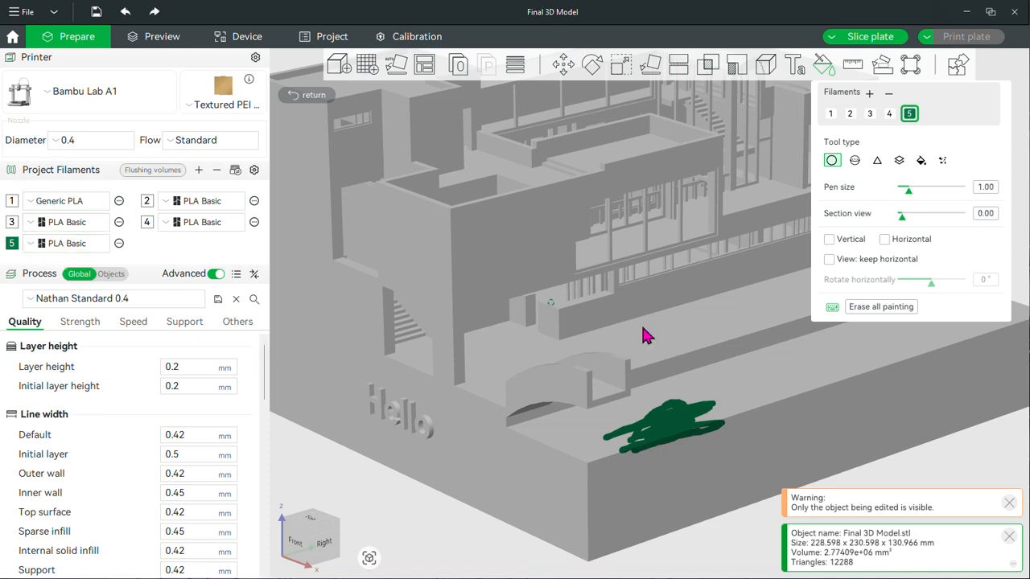
pyautogui.moveTo(594, 449)
pyautogui.mouseDown()
pyautogui.moveTo(569, 478)
pyautogui.moveTo(684, 444)
pyautogui.mouseUp()
pyautogui.moveTo(702, 473)
pyautogui.mouseDown(button='right')
pyautogui.moveTo(708, 478)
pyautogui.moveTo(688, 442)
pyautogui.moveTo(637, 424)
pyautogui.mouseUp(button='right')
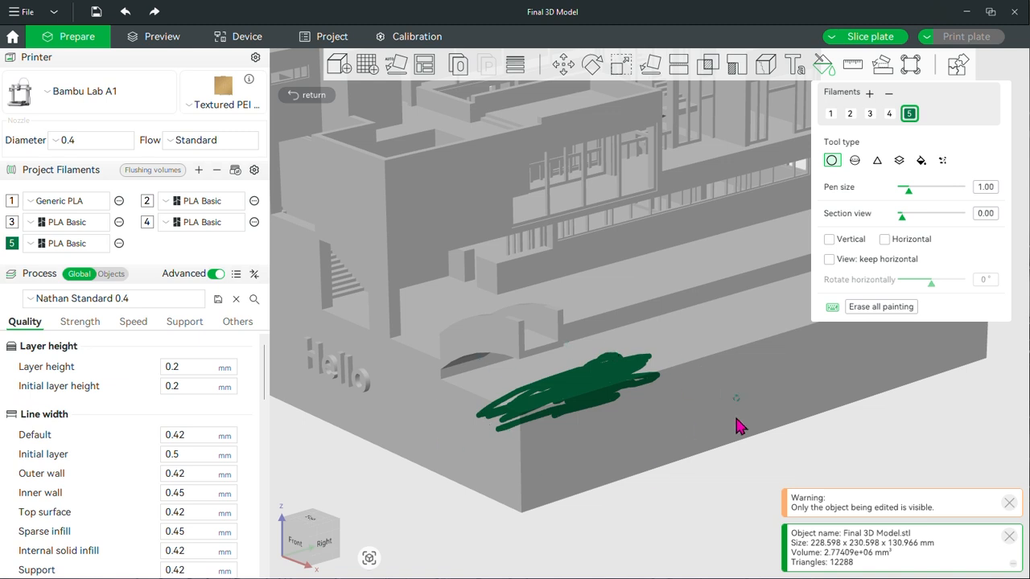
# Erase all color painting from the house model and leave Color Painting
pyautogui.click(881, 307)
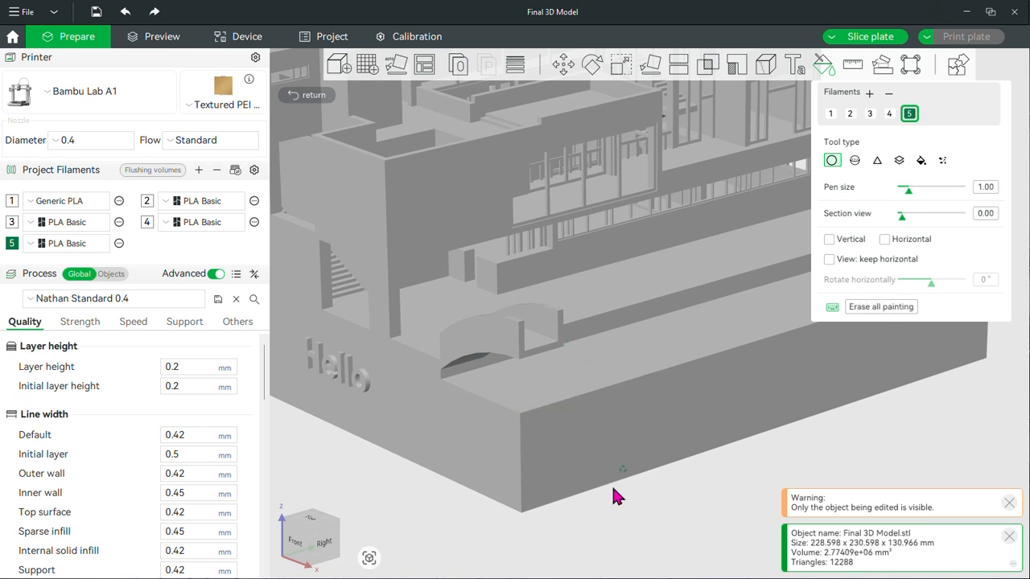
pyautogui.press('z')
# Measure the angles between the lowest terrace's top face and the house's vertical faces, ending with the low step riser behind it
pyautogui.click(852, 68)
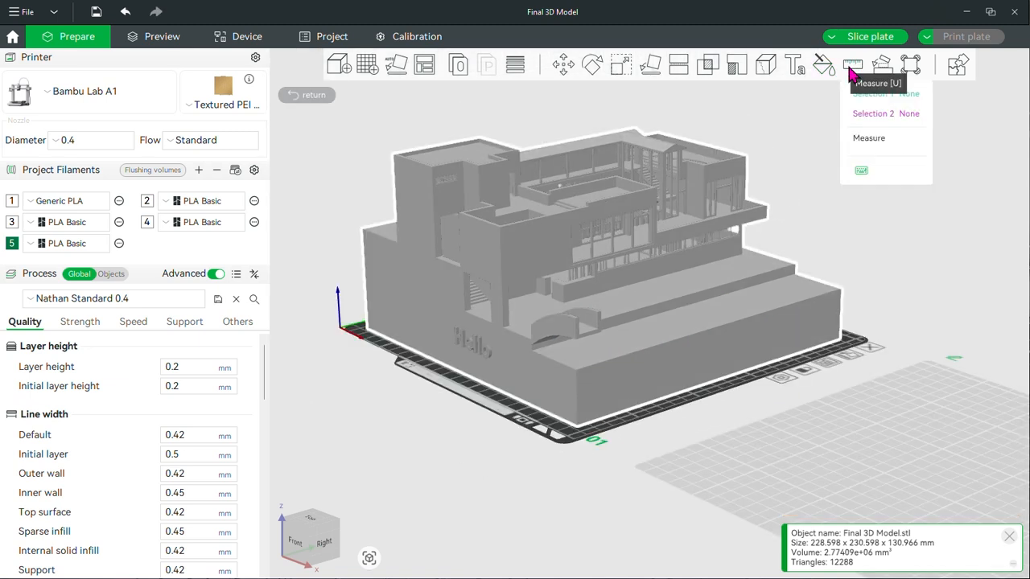
pyautogui.click(677, 358)
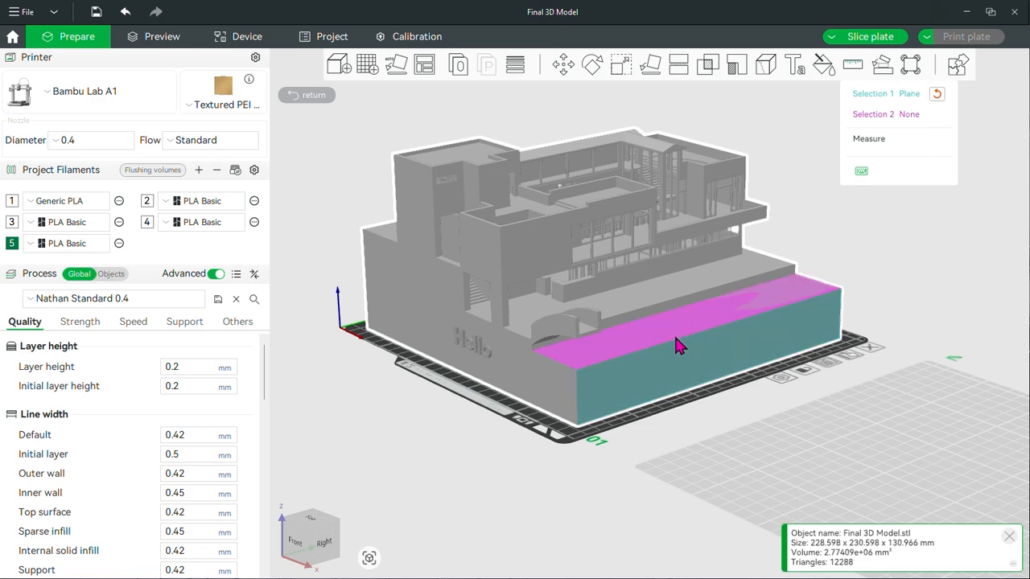
pyautogui.click(673, 333)
pyautogui.click(593, 383)
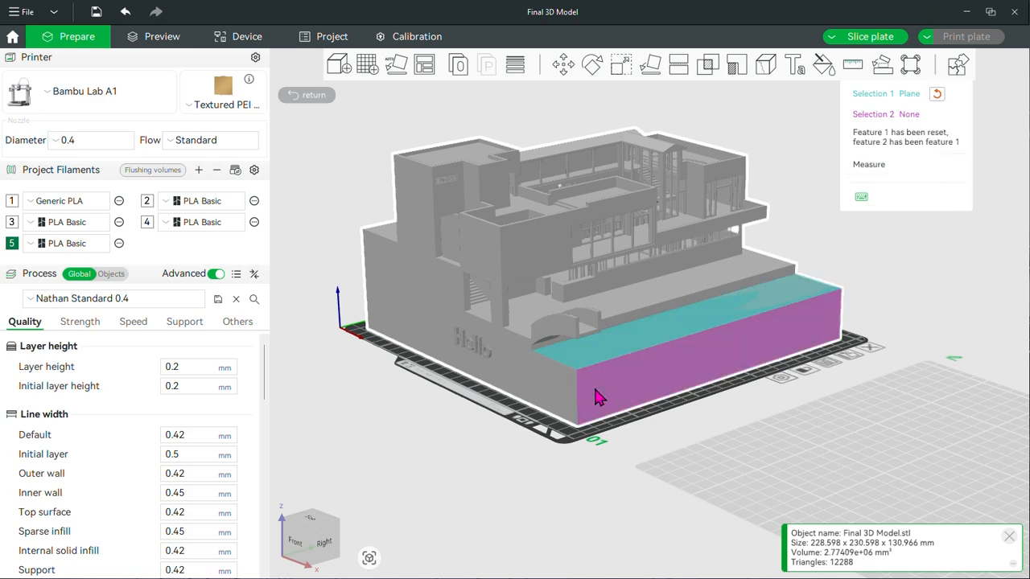
pyautogui.click(524, 259)
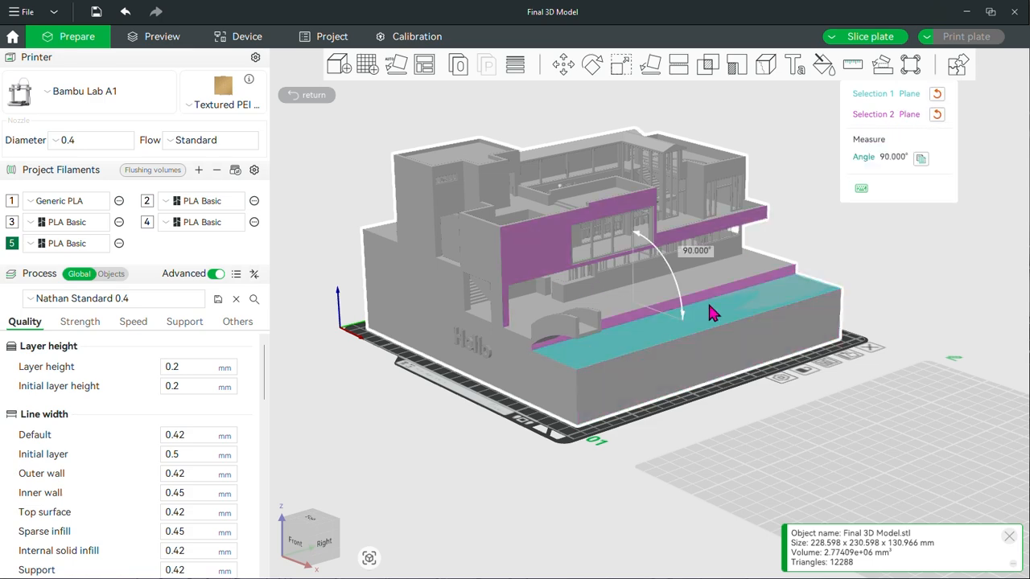
pyautogui.click(726, 183)
pyautogui.click(635, 315)
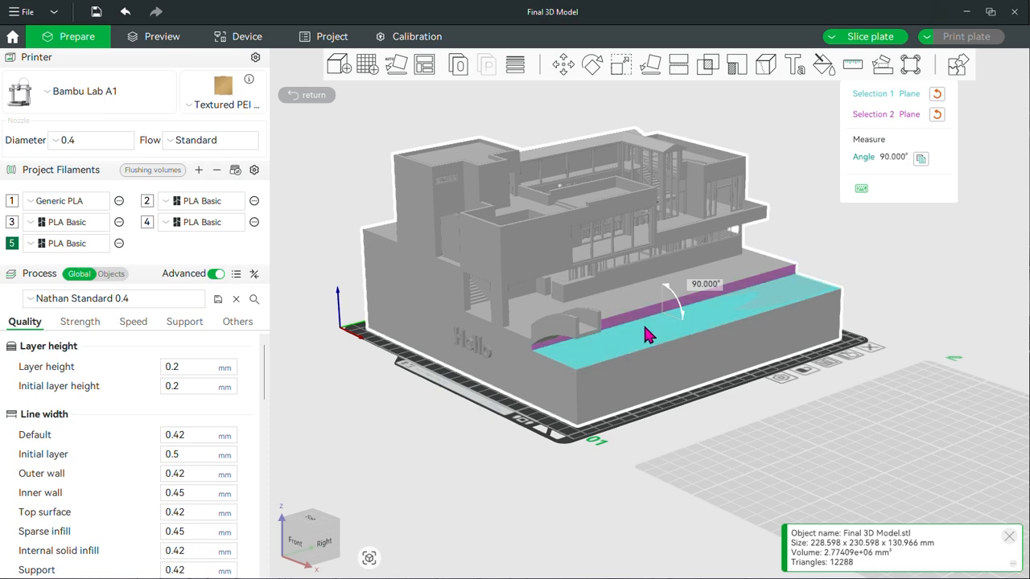
# Measure the distance between the terrace's step riser and the base's long outer wall, and leave Measure
pyautogui.click(645, 326)
pyautogui.click(718, 359)
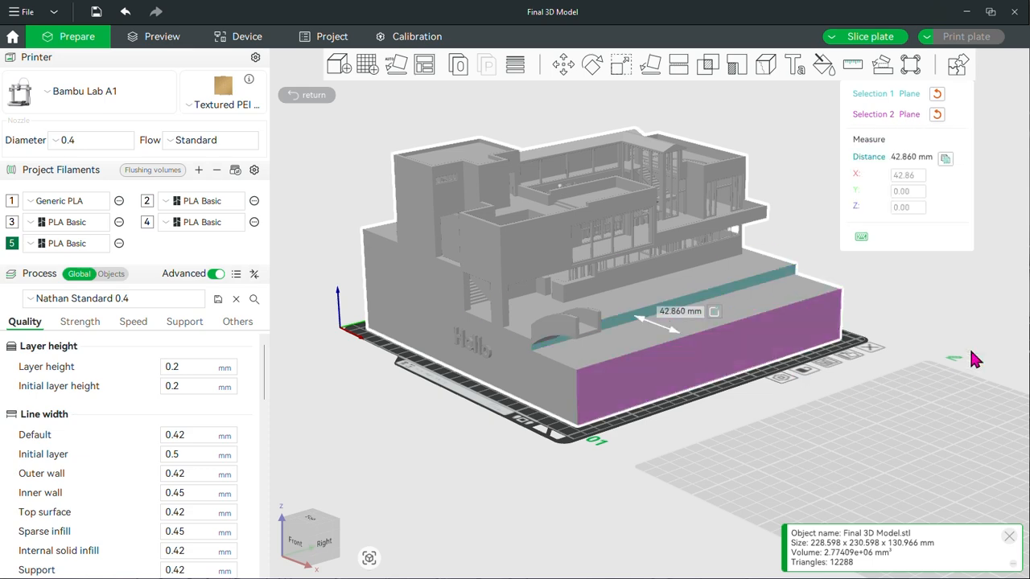
pyautogui.scroll(2, 792, 375)
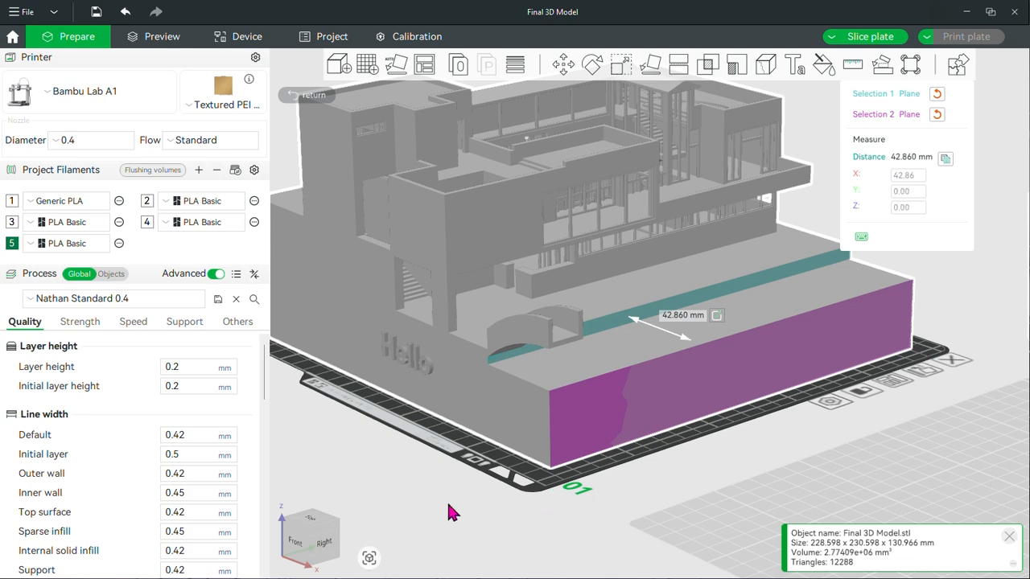
pyautogui.moveTo(338, 469); pyautogui.dragTo(344, 465)
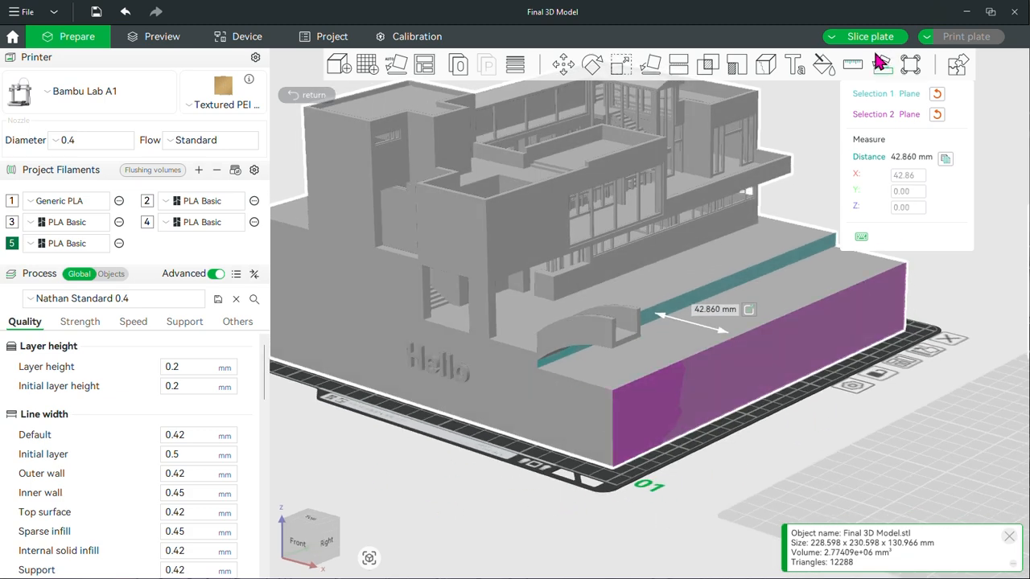
pyautogui.click(849, 67)
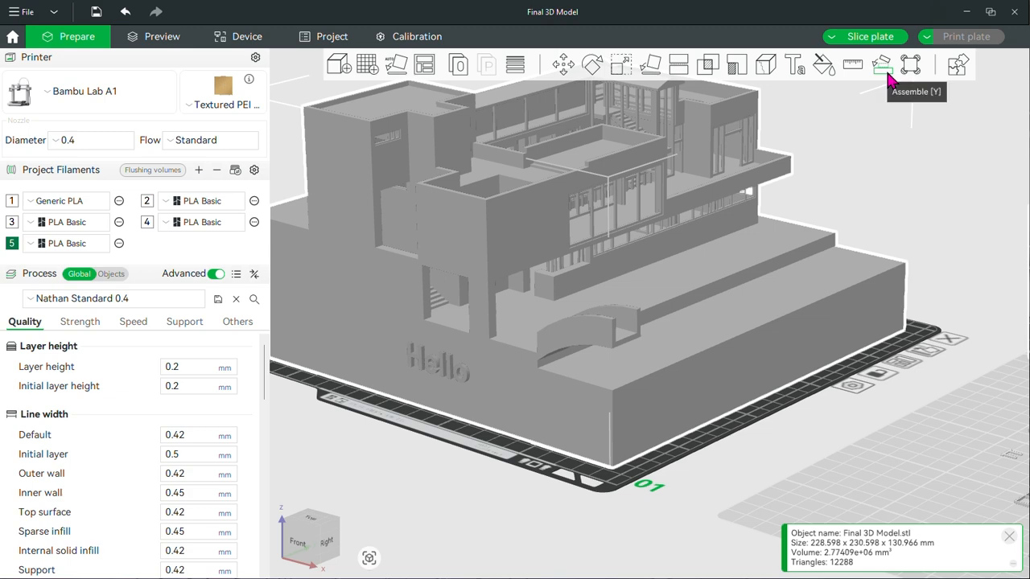
# Try a face and face assembly with the base's long outer wall as fixed face and the terrace top as moving face
pyautogui.click(889, 72)
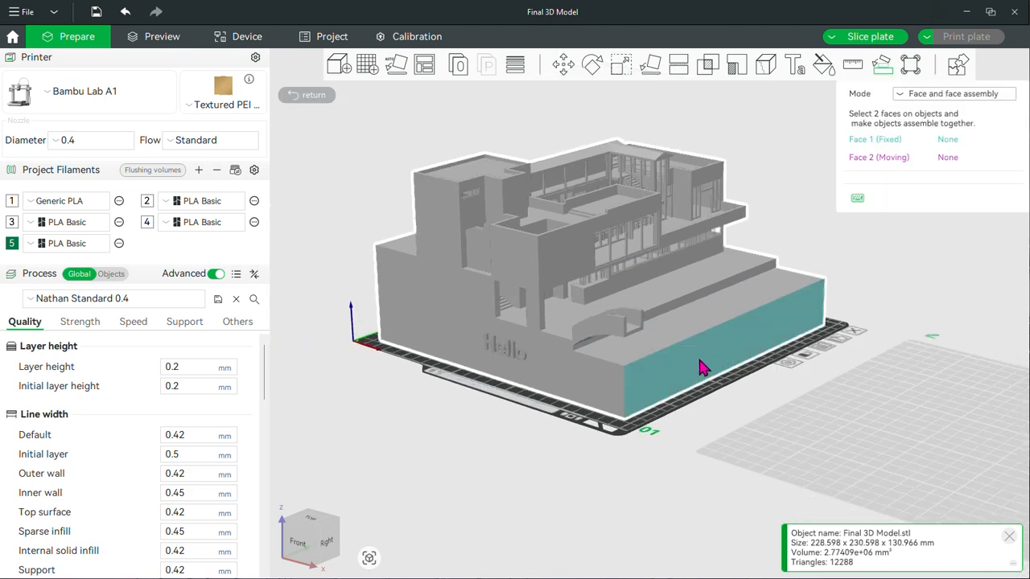
pyautogui.click(700, 370)
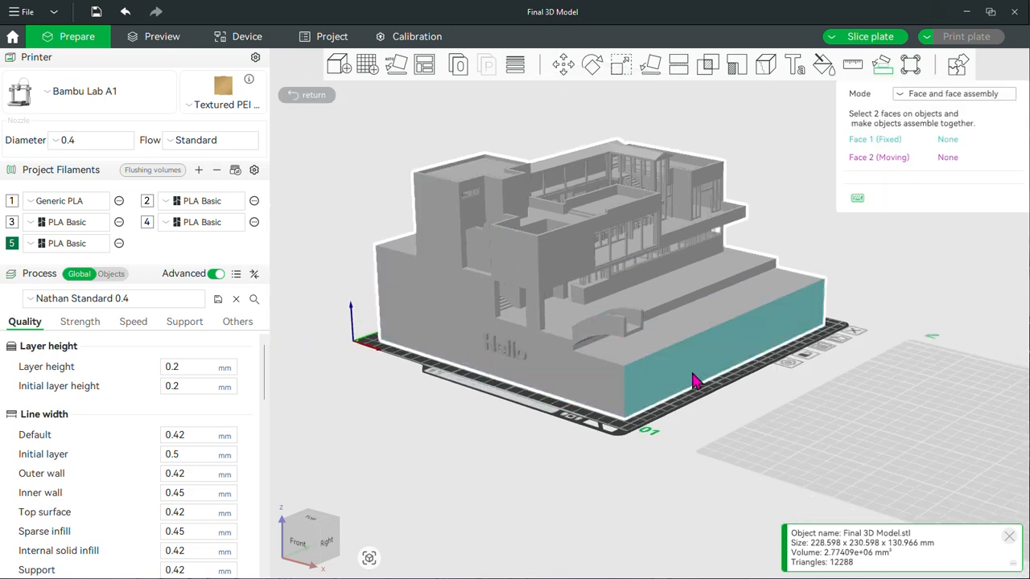
pyautogui.click(688, 328)
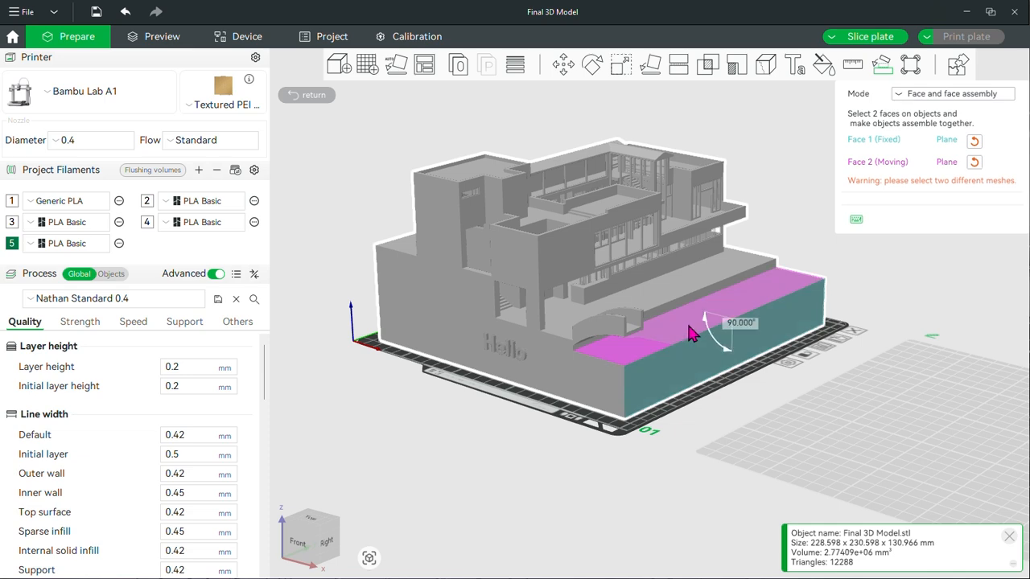
# Restart Assemble, try the base's long outer wall as fixed face and the step riser as moving face, and leave the tool
pyautogui.click(854, 65)
pyautogui.click(882, 64)
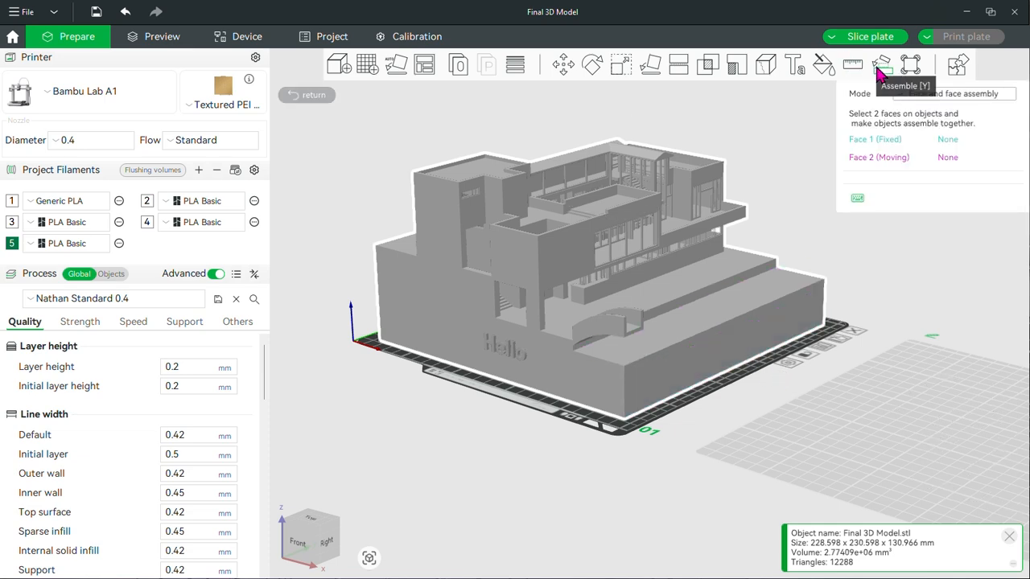
pyautogui.click(700, 370)
pyautogui.click(680, 304)
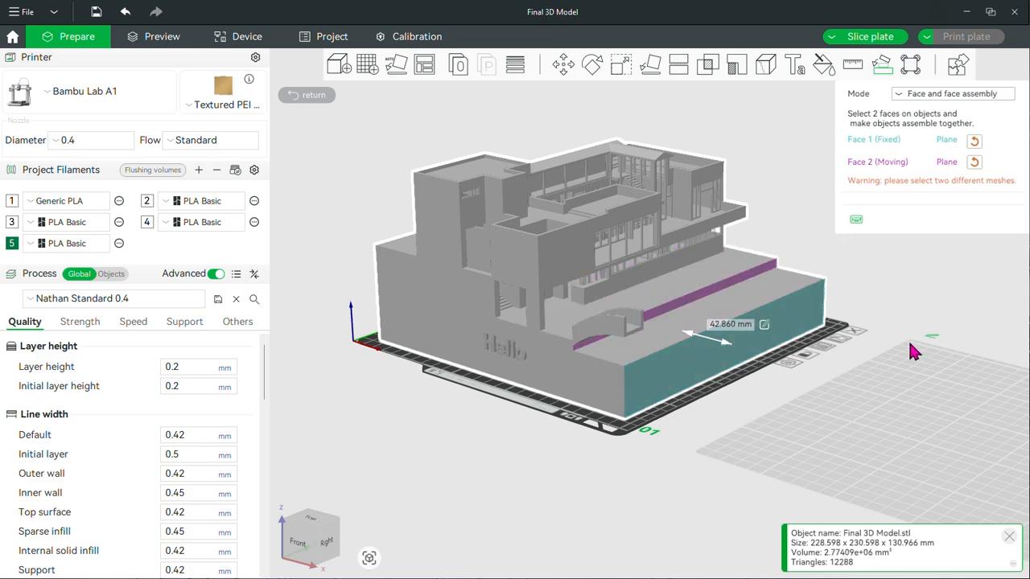
pyautogui.scroll(-2, 910, 344)
pyautogui.moveTo(917, 304); pyautogui.dragTo(796, 258, button='right')
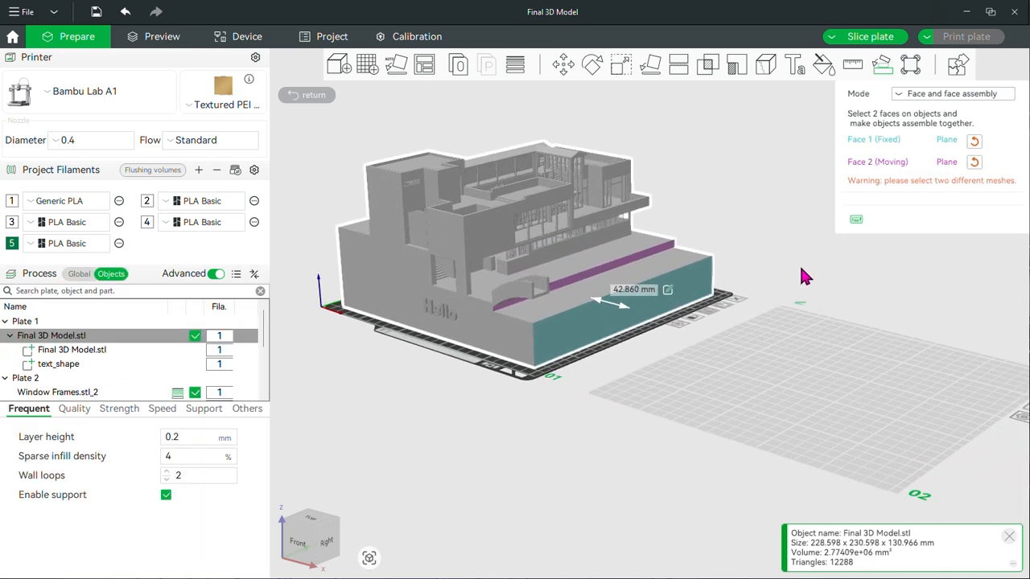
pyautogui.press('Escape')
# Assemble two neighbouring window frames on plate 2 by their long side faces with Center coincidence, keeping the smaller frame fixed
pyautogui.click(845, 314)
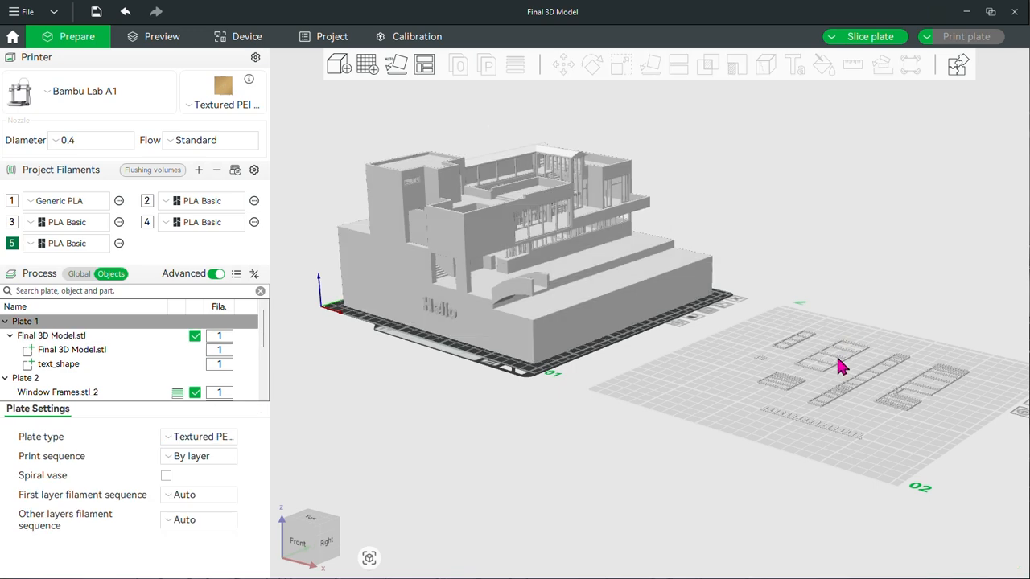
pyautogui.click(869, 359)
pyautogui.scroll(3, 912, 354)
pyautogui.moveTo(952, 265); pyautogui.dragTo(735, 225, button='right')
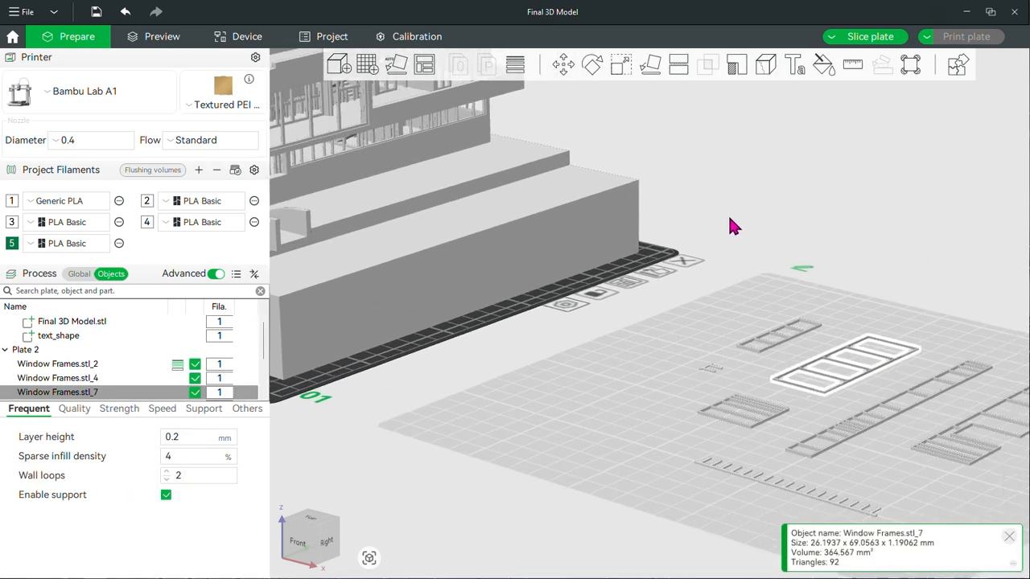
pyautogui.keyDown('ctrl'); pyautogui.click(748, 328); pyautogui.keyUp('ctrl')
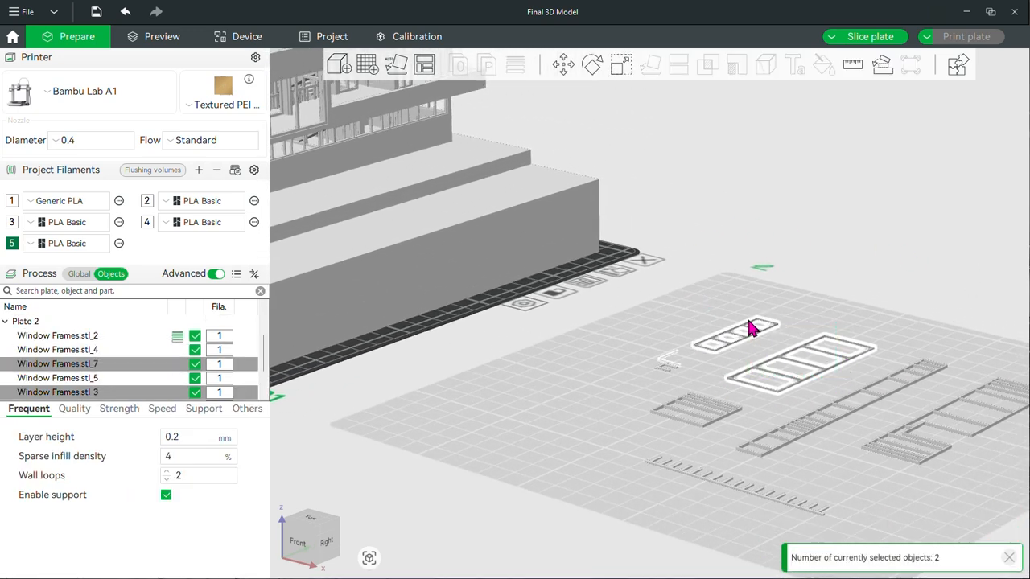
pyautogui.click(881, 65)
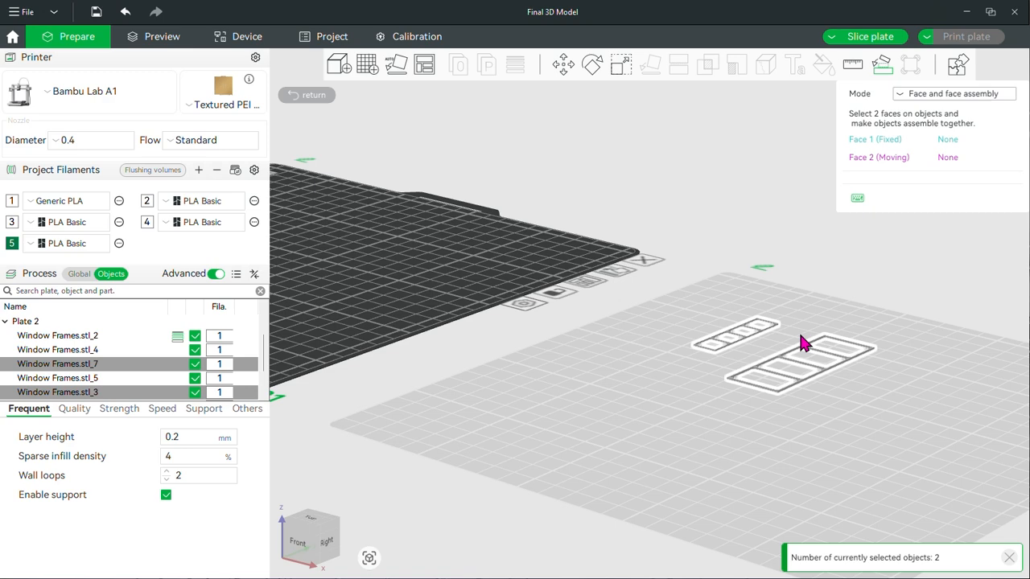
pyautogui.click(746, 335)
pyautogui.click(814, 369)
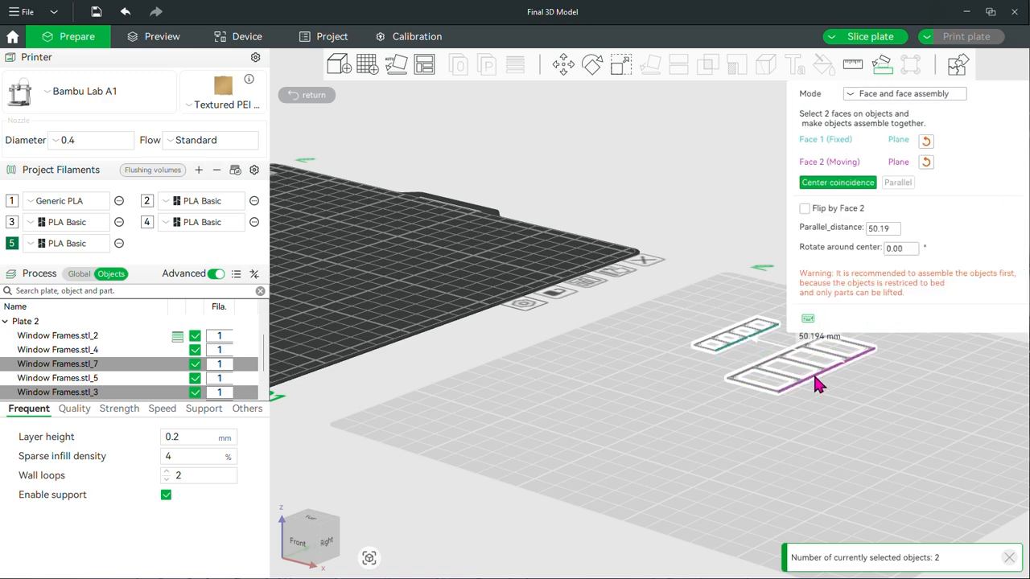
pyautogui.click(847, 185)
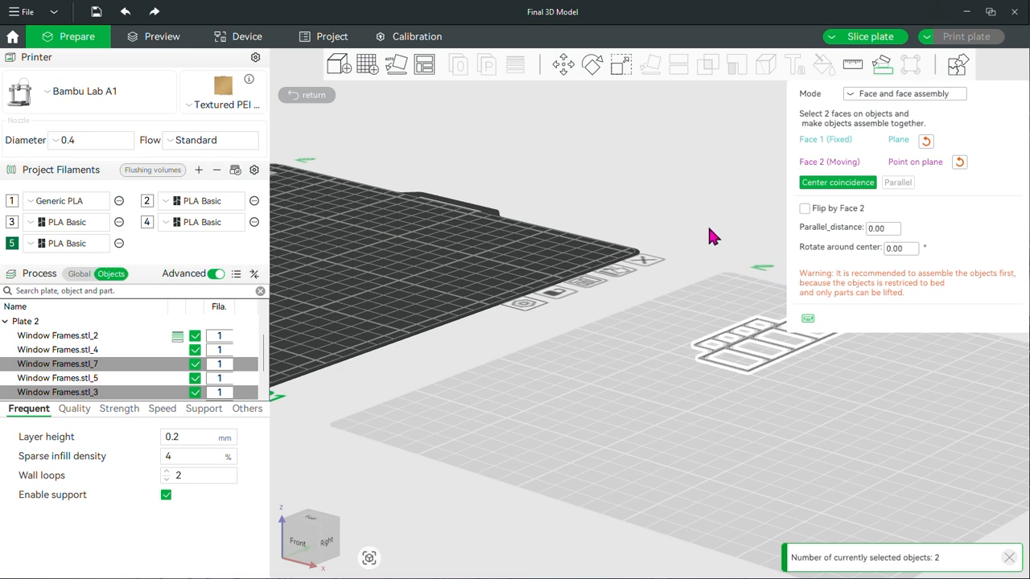
# Undo the window frame assembly and leave Assemble
pyautogui.hotkey('ctrl', 'z')
pyautogui.scroll(-6, 845, 265)
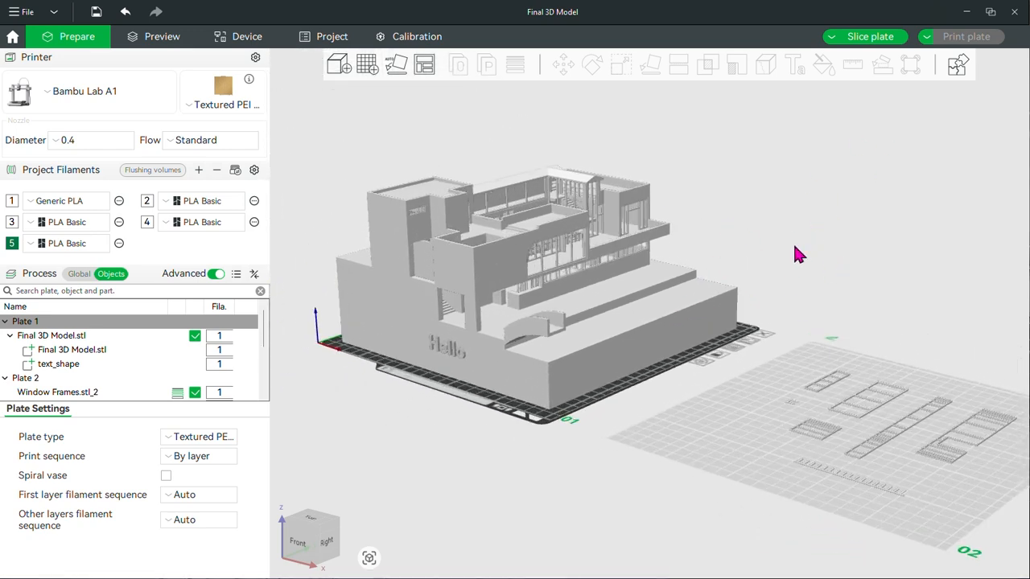
# Place brim ears along the two near bottom edges of the house model's base and set their head diameter to 12.6
pyautogui.click(583, 345)
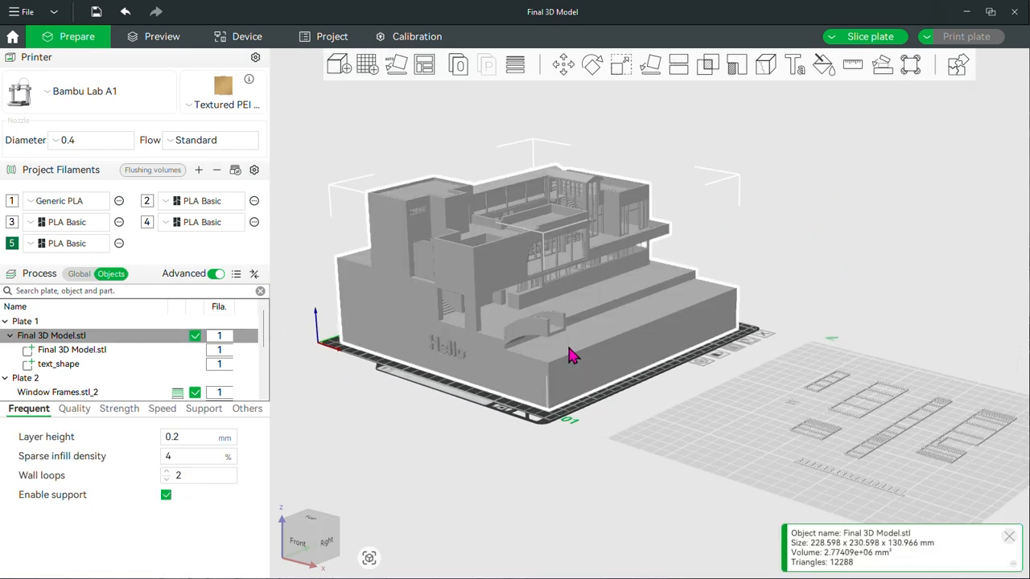
pyautogui.click(912, 66)
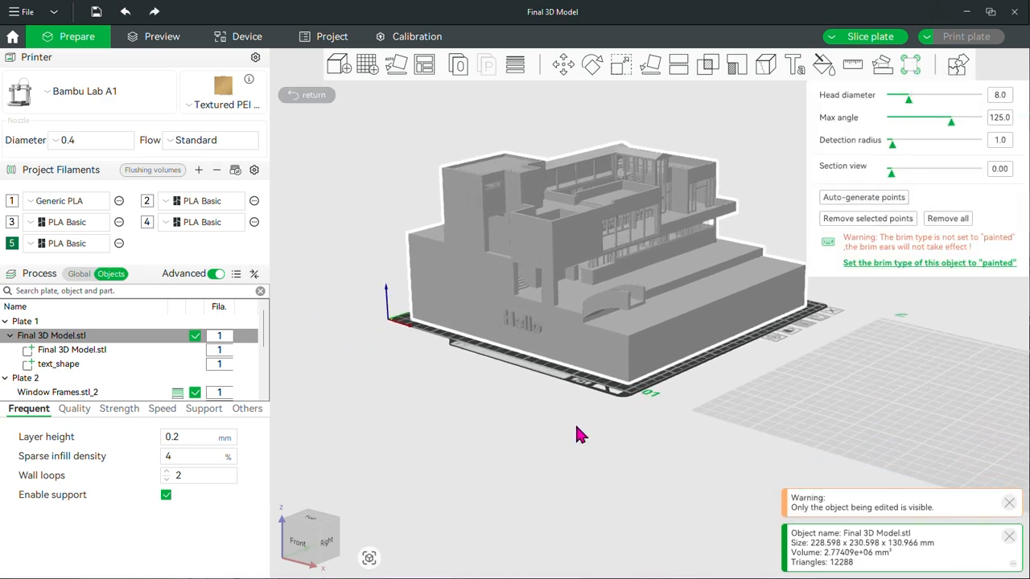
pyautogui.moveTo(579, 427); pyautogui.dragTo(611, 483)
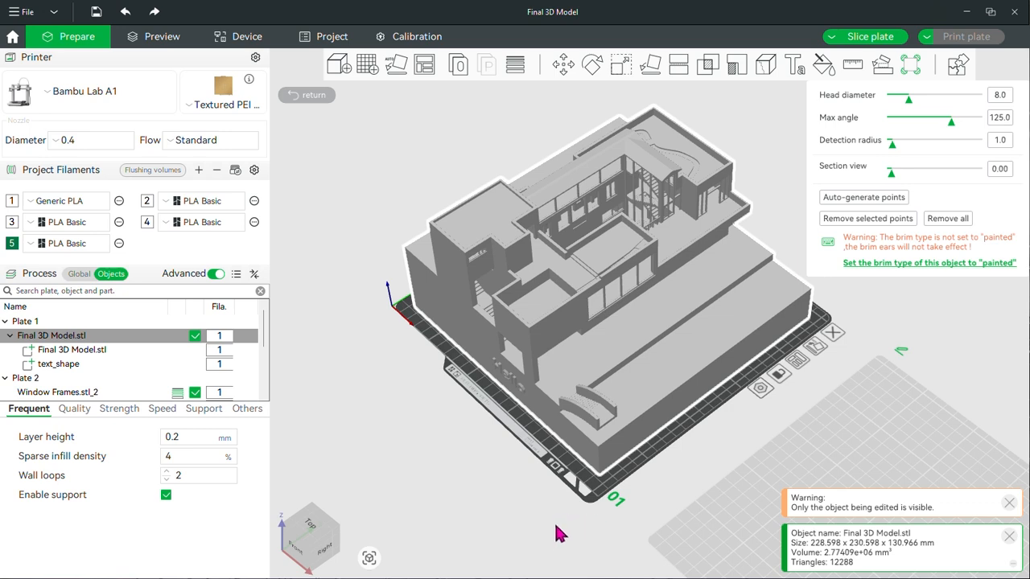
pyautogui.moveTo(555, 531); pyautogui.dragTo(581, 495)
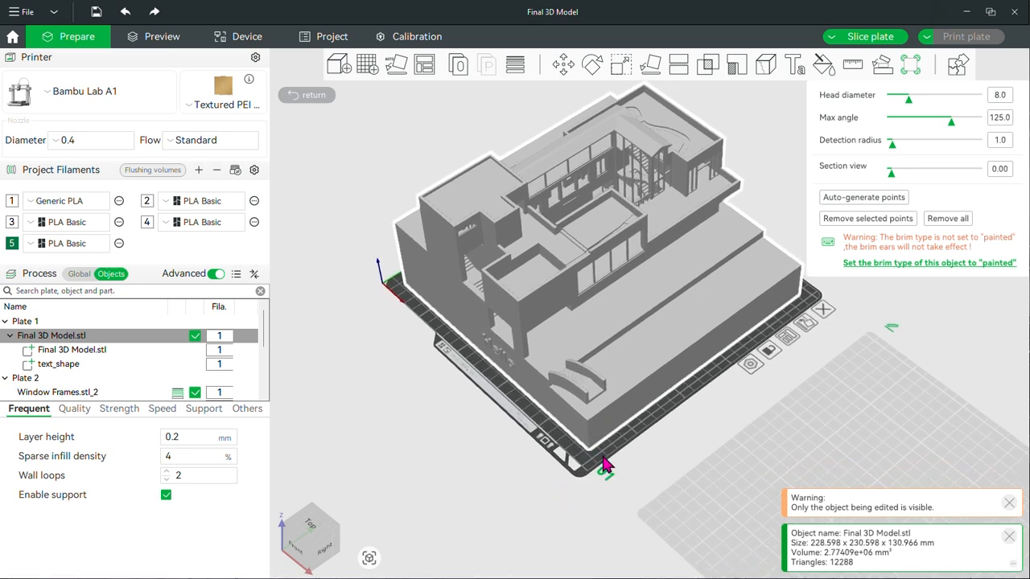
pyautogui.scroll(5, 660, 447)
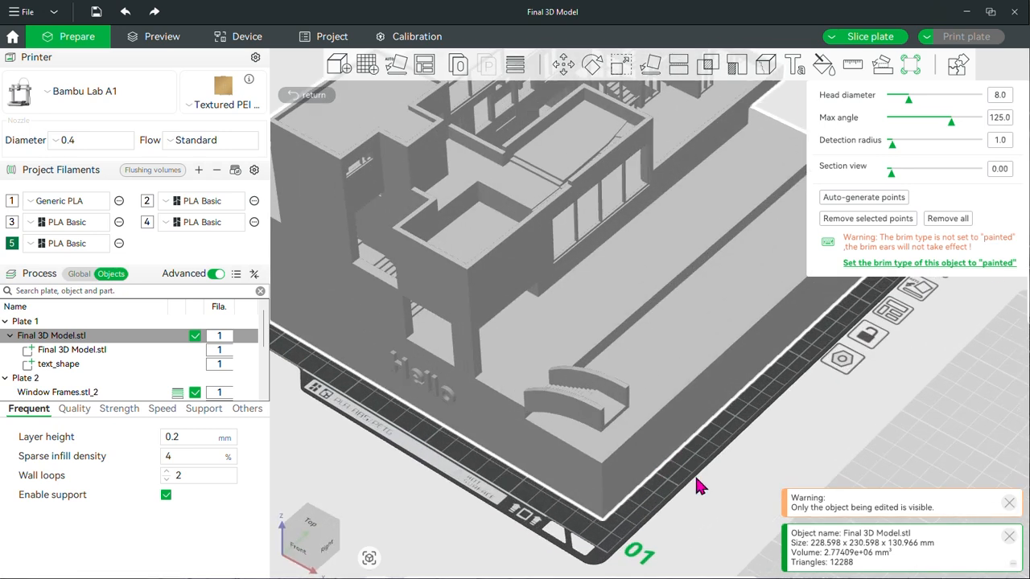
pyautogui.click(680, 452)
pyautogui.click(770, 366)
pyautogui.click(493, 457)
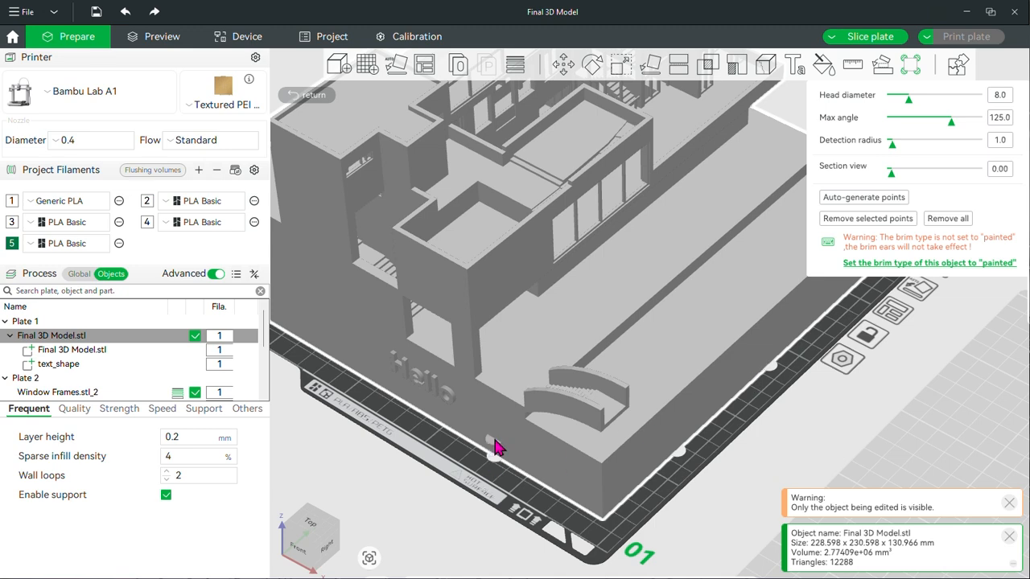
pyautogui.click(400, 395)
pyautogui.scroll(-5, 724, 475)
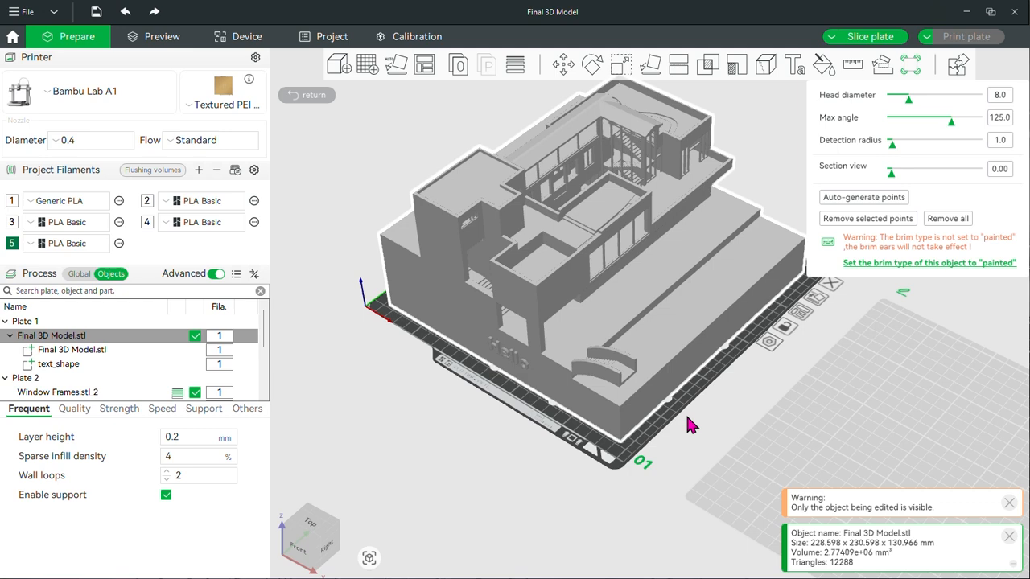
pyautogui.moveTo(909, 99); pyautogui.dragTo(935, 99)
# Inspect the house model and window frames in the assembly view, return to the plates and deselect everything
pyautogui.click(957, 70)
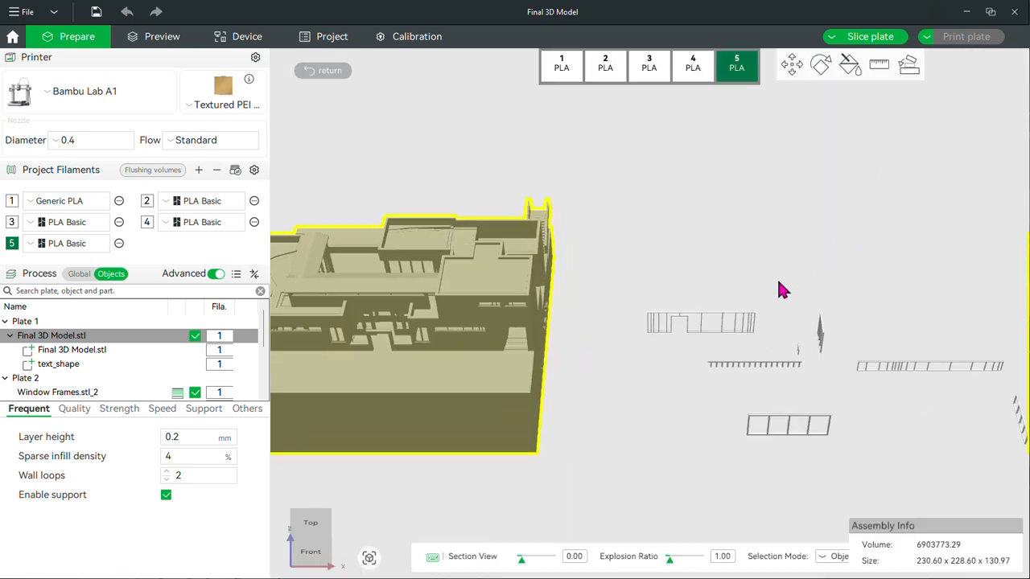
pyautogui.moveTo(781, 290); pyautogui.dragTo(676, 305)
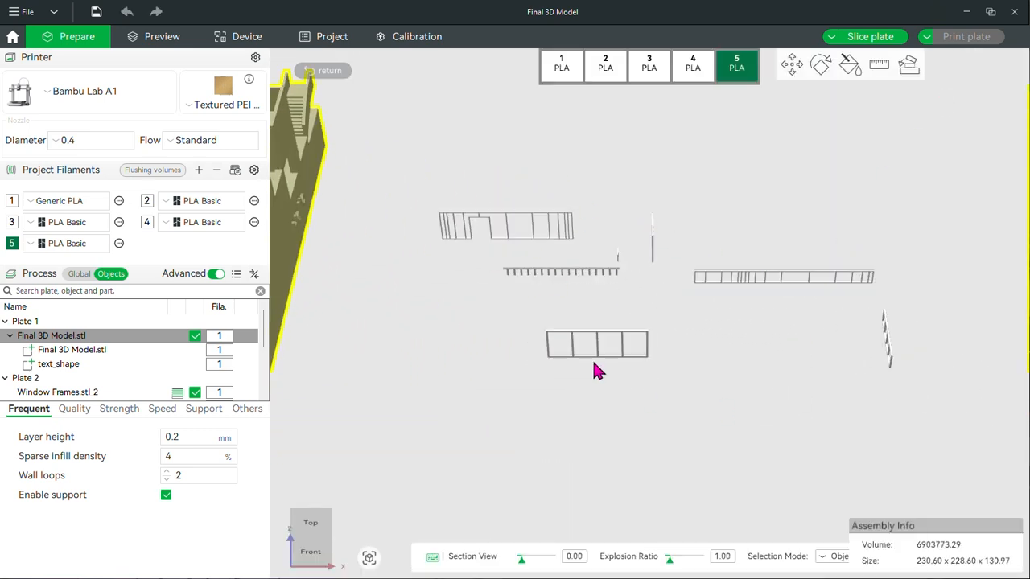
pyautogui.moveTo(595, 370); pyautogui.dragTo(721, 308)
pyautogui.moveTo(609, 317); pyautogui.dragTo(881, 456)
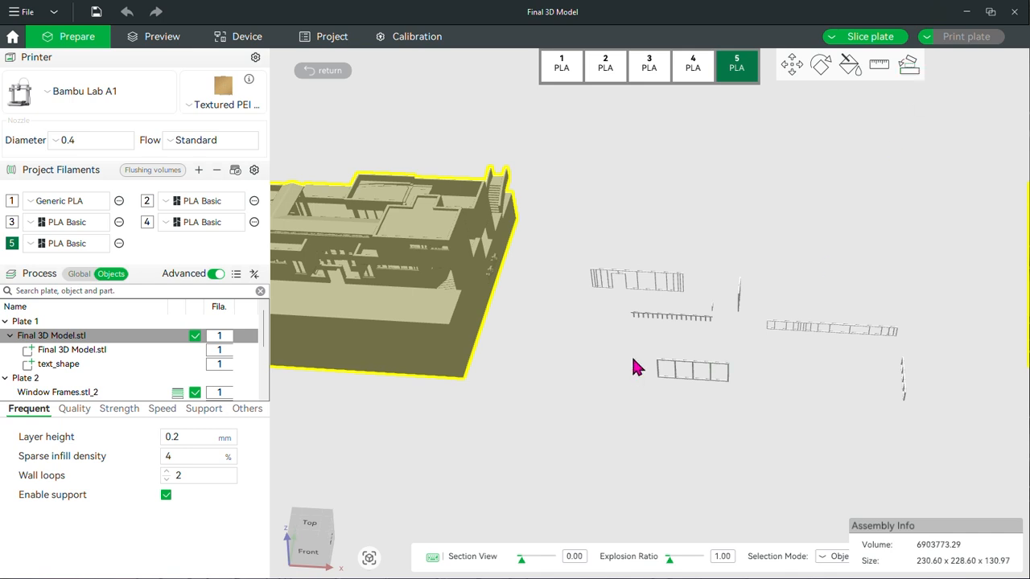
pyautogui.click(323, 70)
pyautogui.click(827, 226)
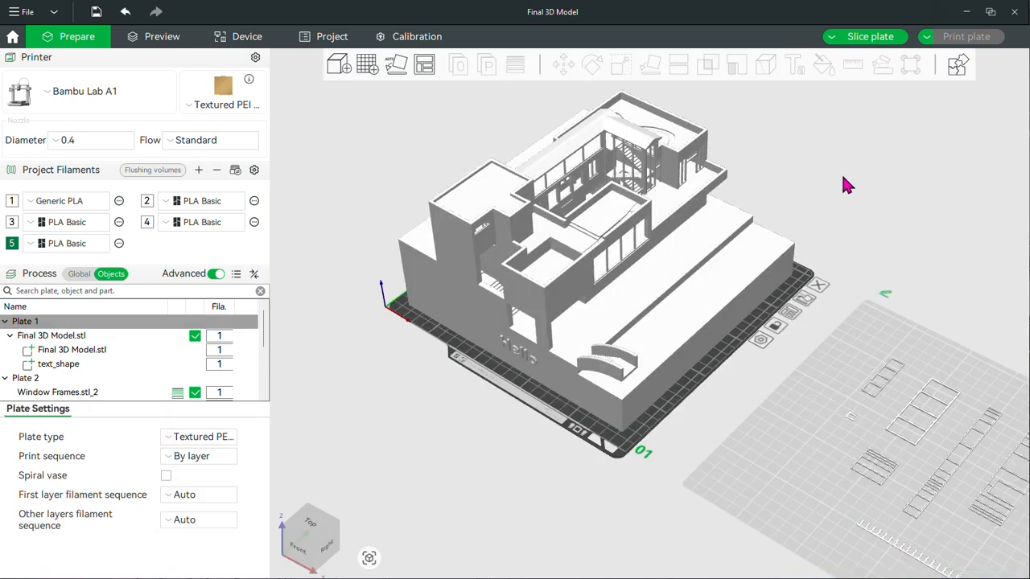
pyautogui.scroll(-1, 541, 440)
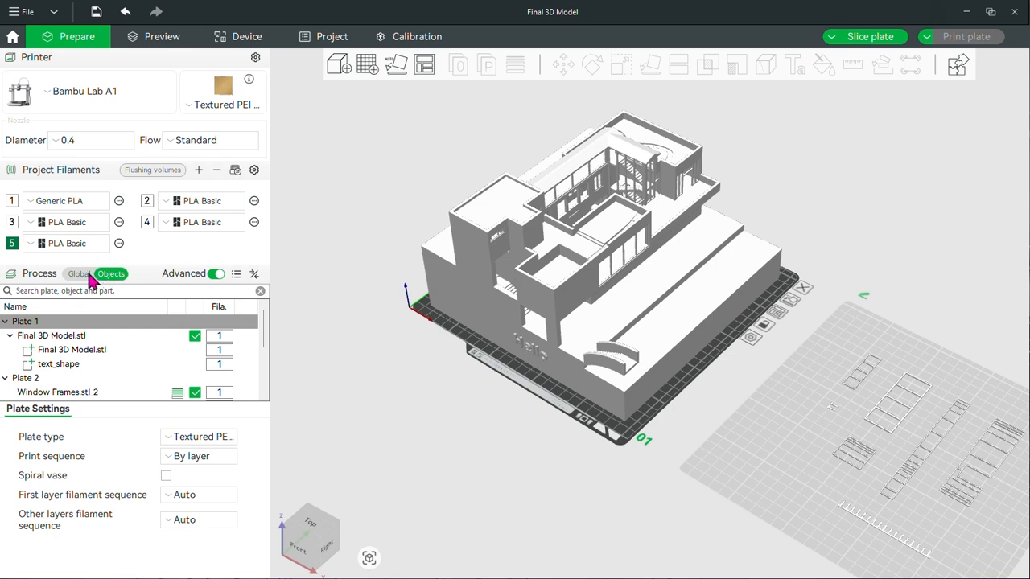
pyautogui.click(576, 326)
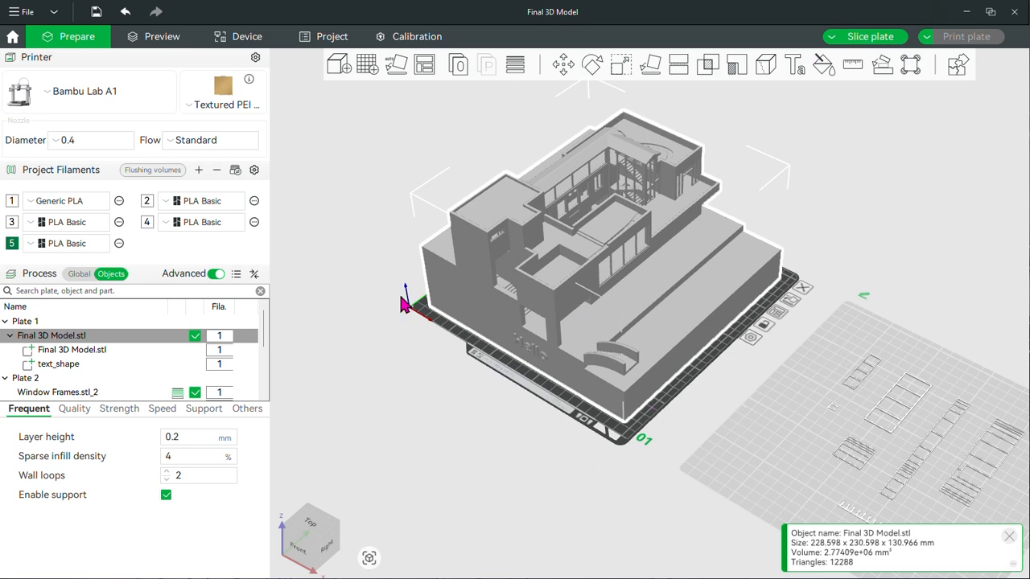
pyautogui.click(87, 275)
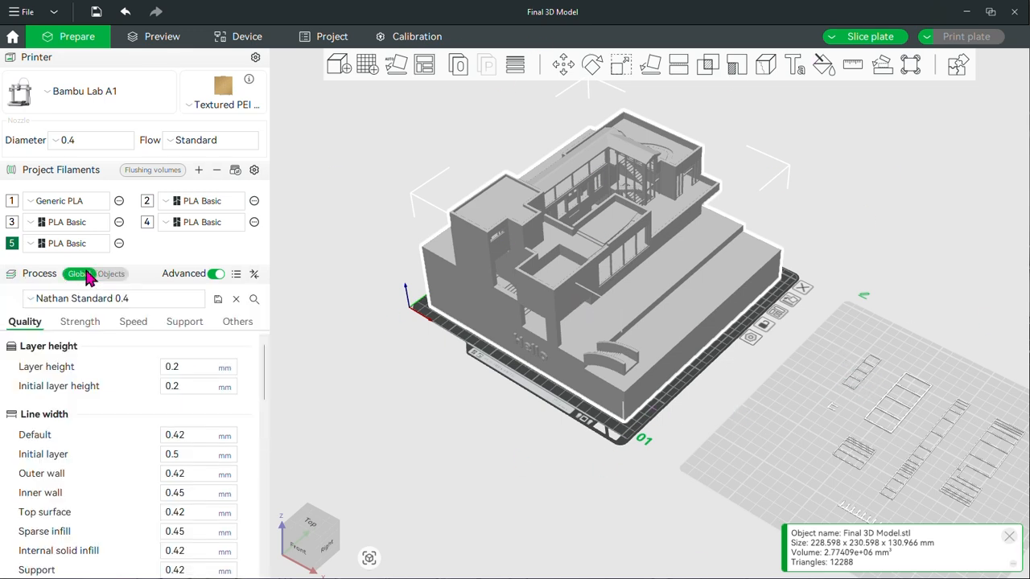
pyautogui.click(112, 300)
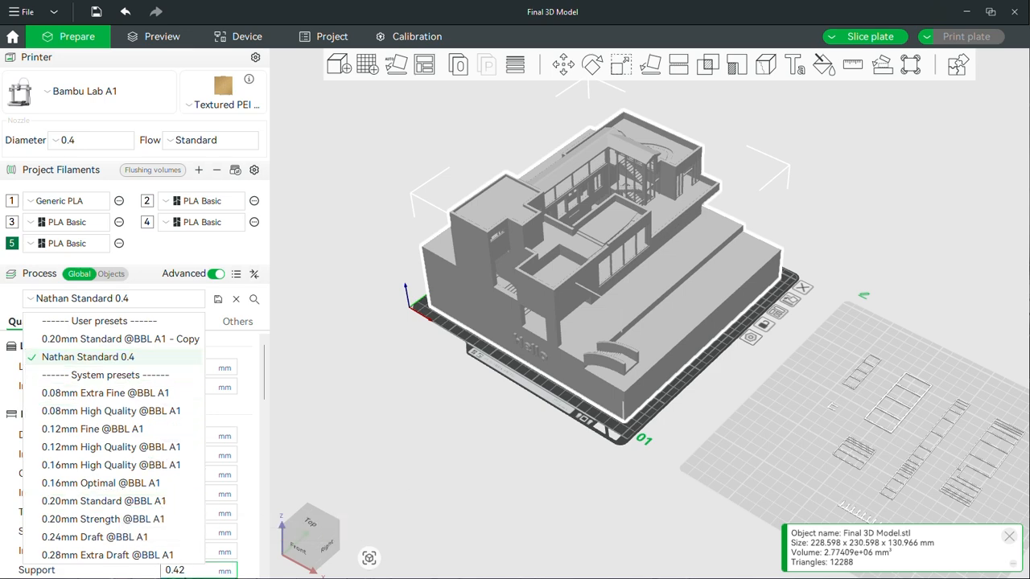
pyautogui.click(172, 507)
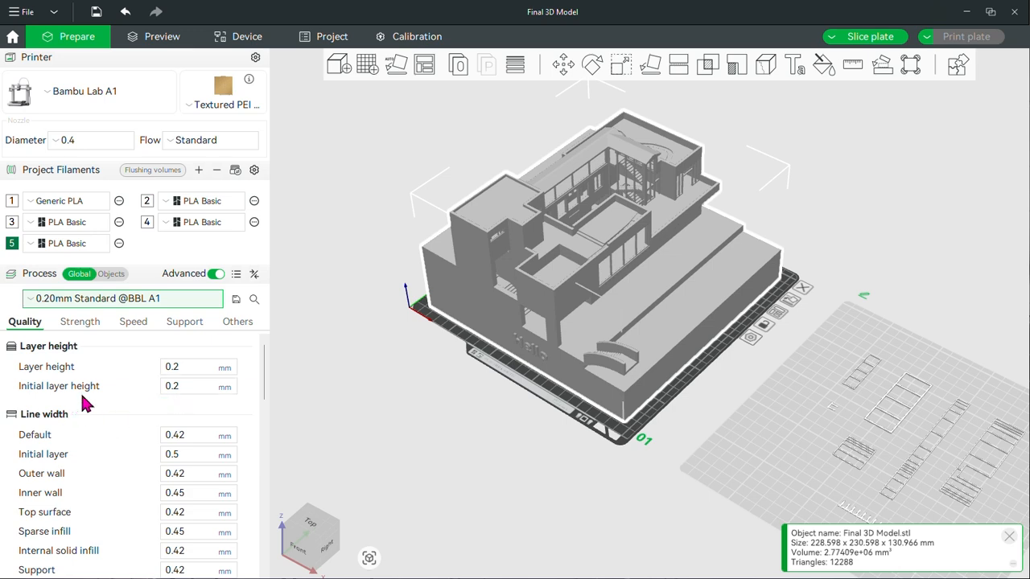
# Review the quality settings, and set the sparse infill pattern to Gyroid with a density of 6%
pyautogui.scroll(-5, 153, 483)
pyautogui.scroll(5, 152, 451)
pyautogui.moveTo(259, 394); pyautogui.dragTo(244, 310)
pyautogui.click(82, 326)
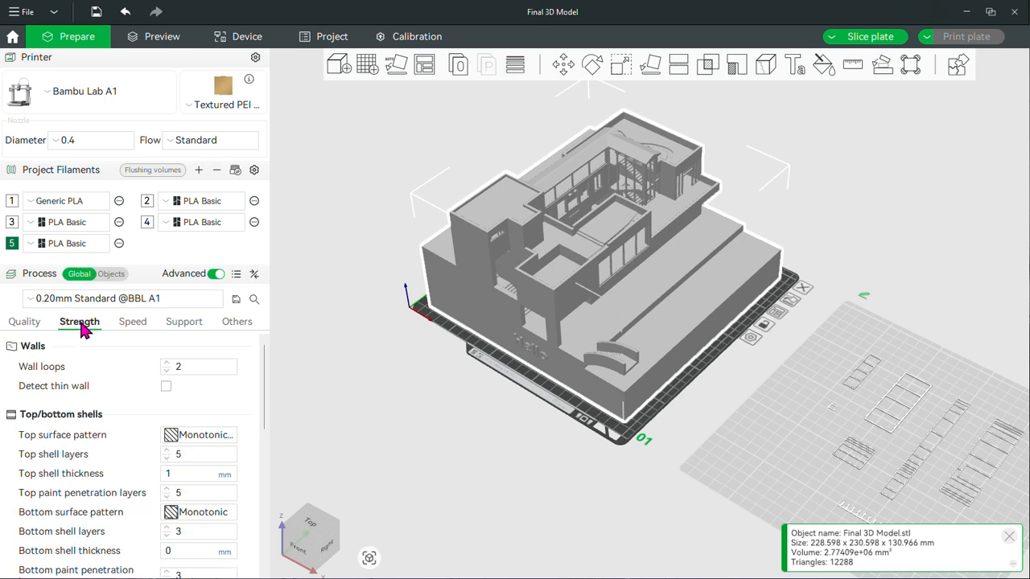
pyautogui.scroll(-5, 161, 386)
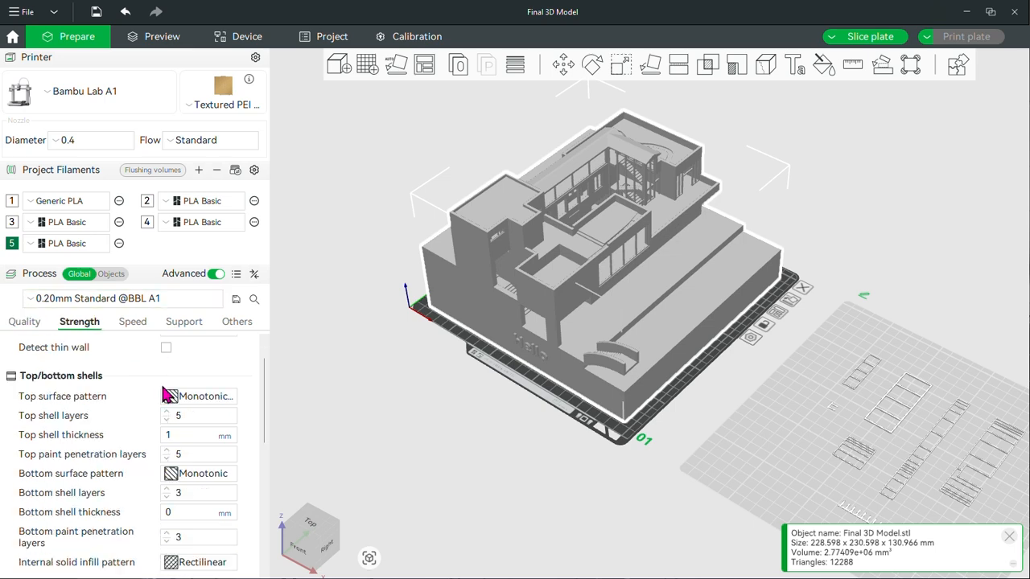
pyautogui.scroll(-1, 186, 407)
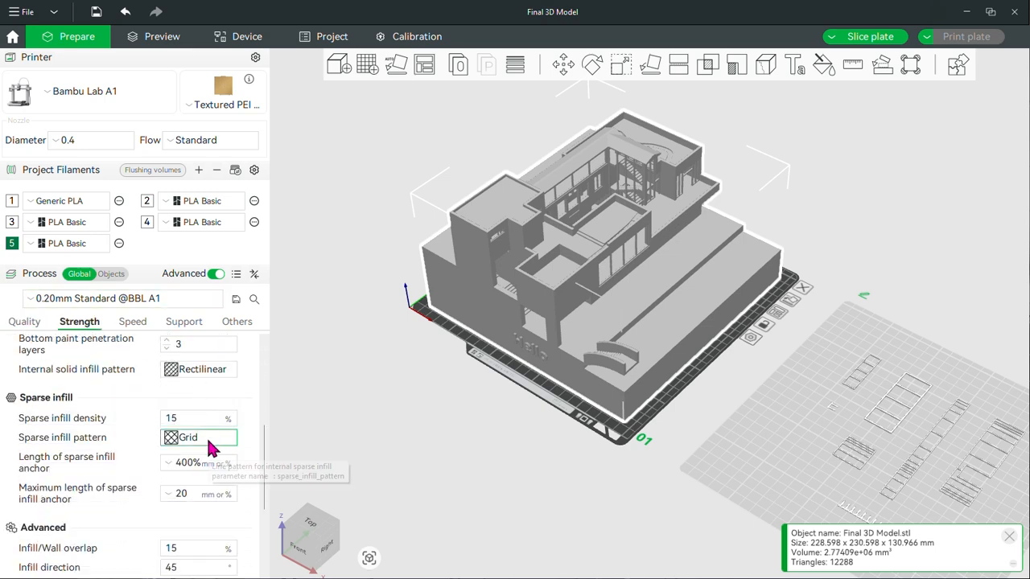
pyautogui.click(208, 445)
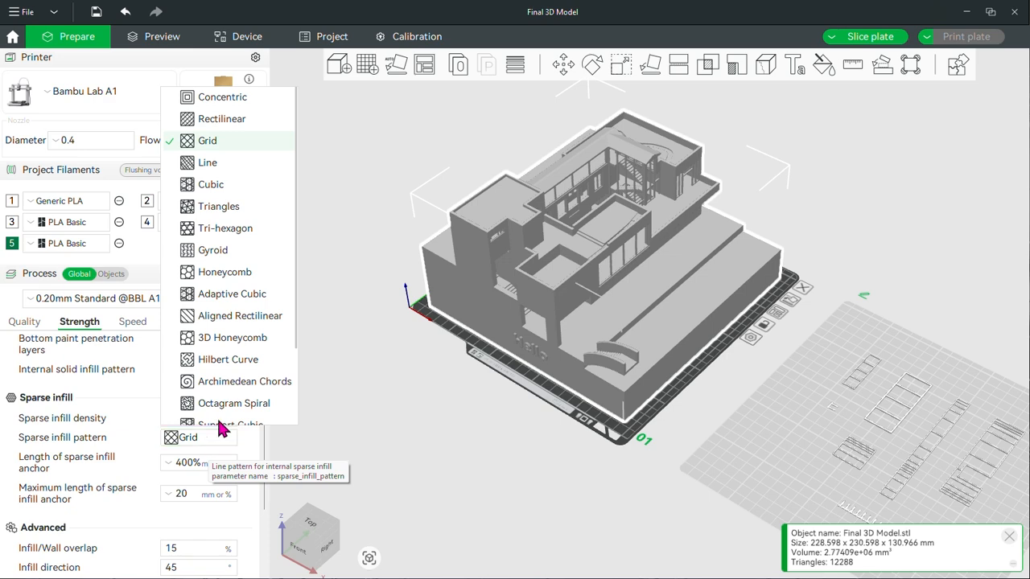
pyautogui.click(206, 253)
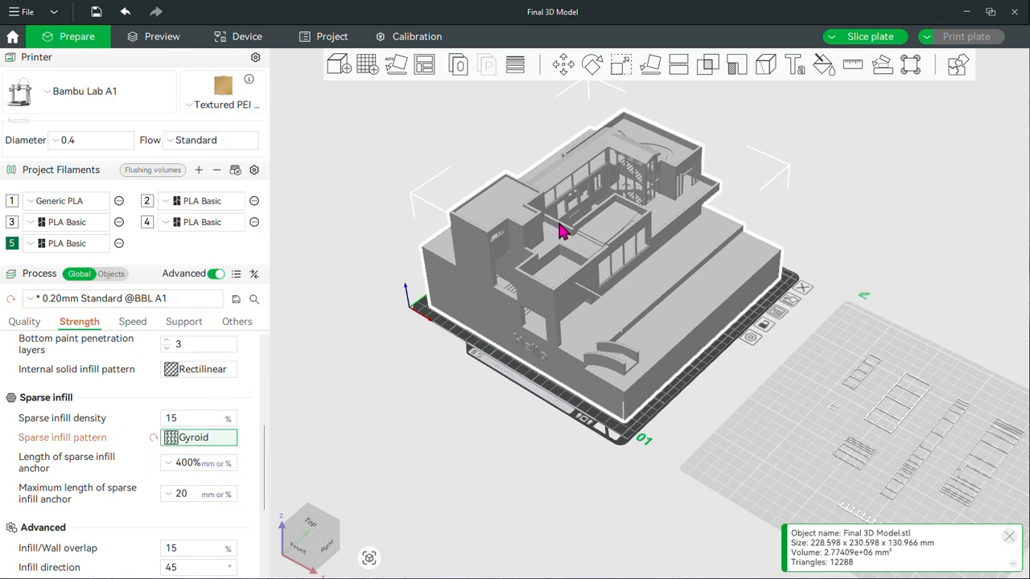
pyautogui.click(198, 414)
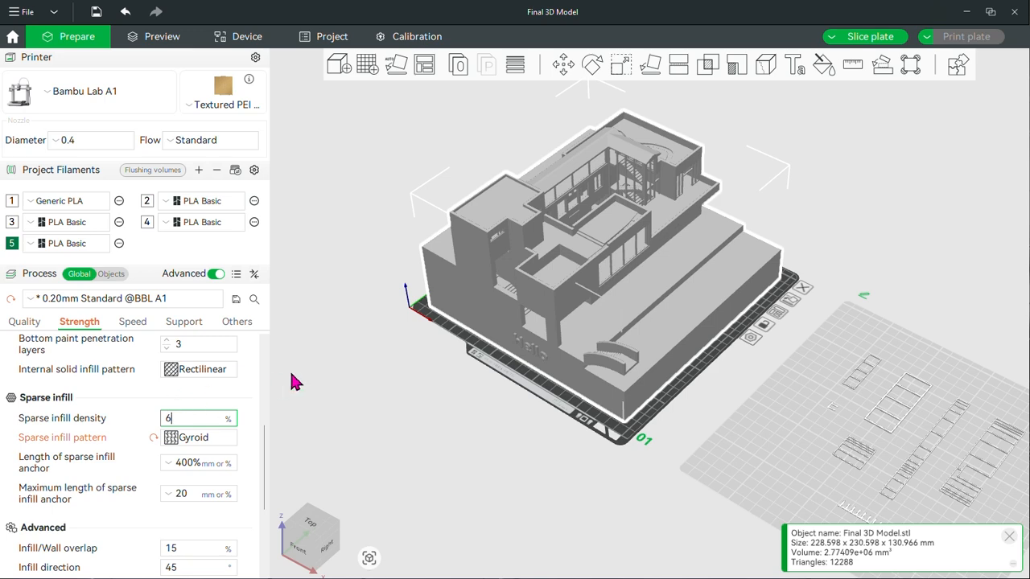
# Review the speed settings and set the top surface acceleration to 1000 mm/s²
pyautogui.scroll(-1, 295, 379)
pyautogui.scroll(-5, 192, 398)
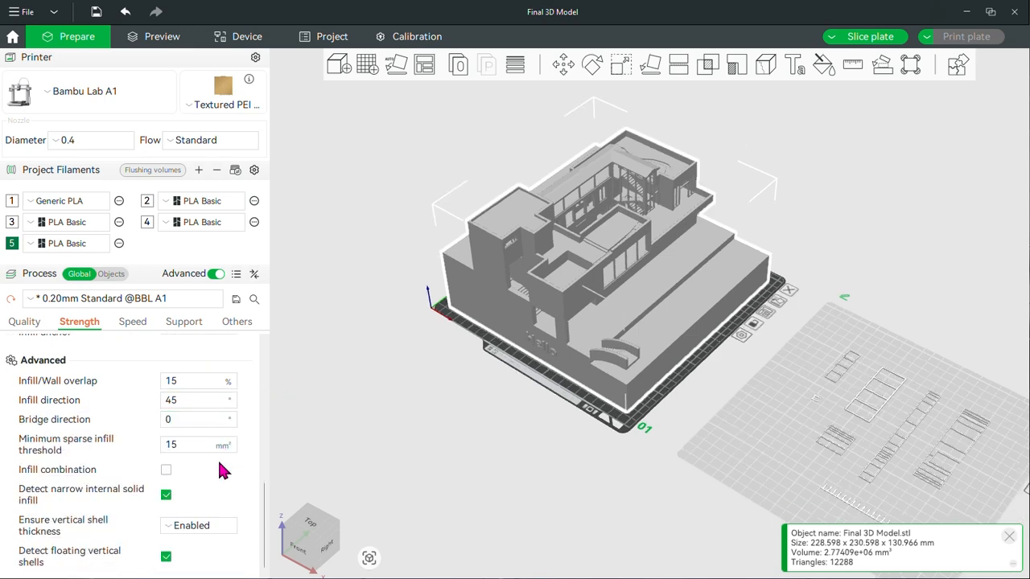
pyautogui.click(137, 323)
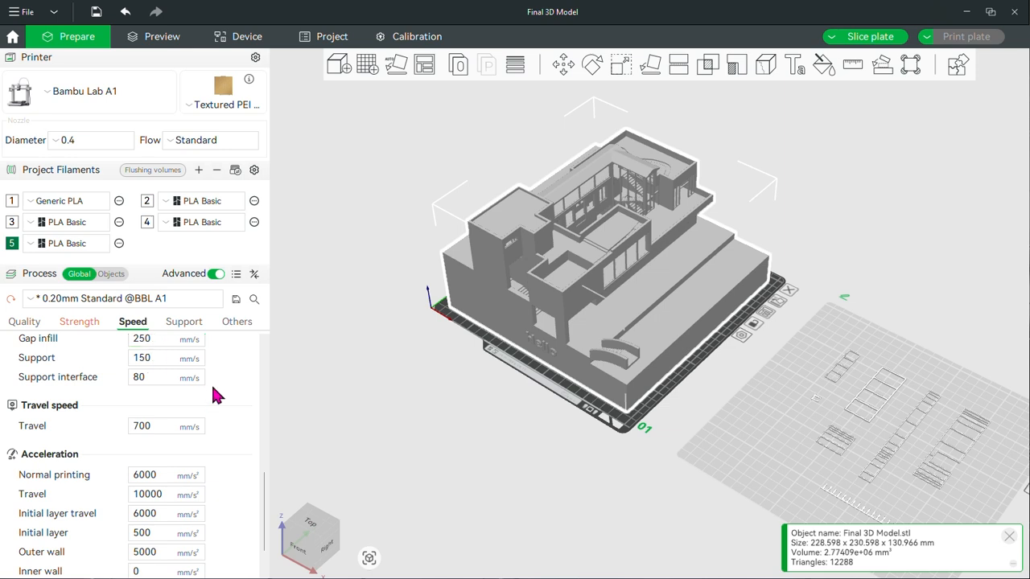
pyautogui.scroll(2, 241, 450)
pyautogui.scroll(8, 245, 452)
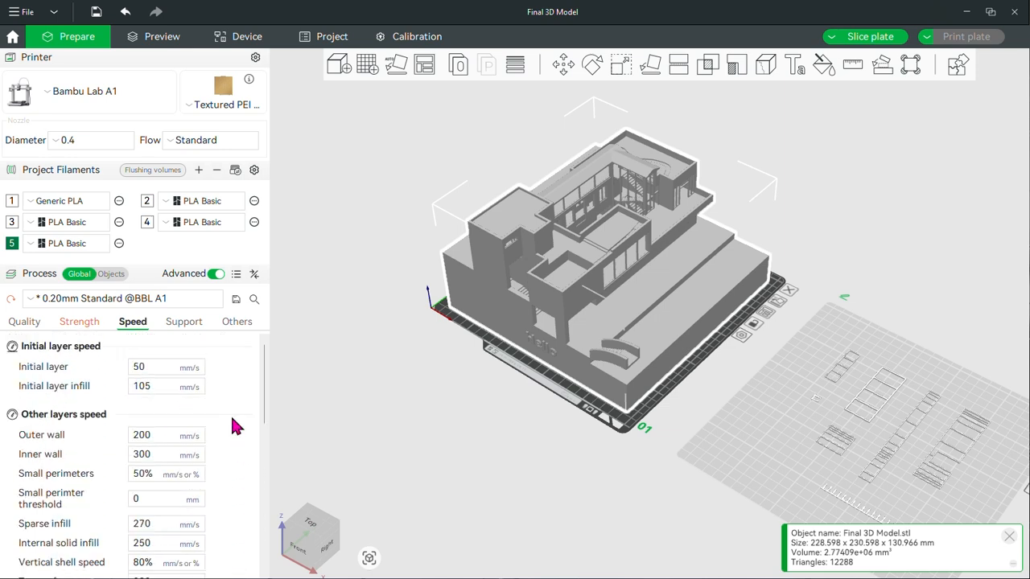
pyautogui.scroll(-10, 228, 409)
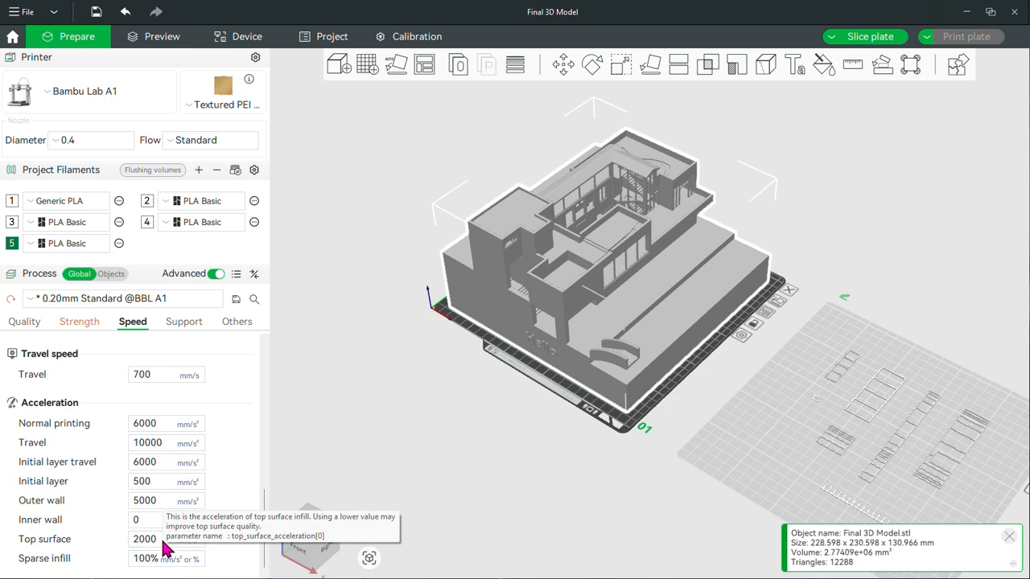
pyautogui.moveTo(162, 543); pyautogui.dragTo(118, 548)
pyautogui.write('10')
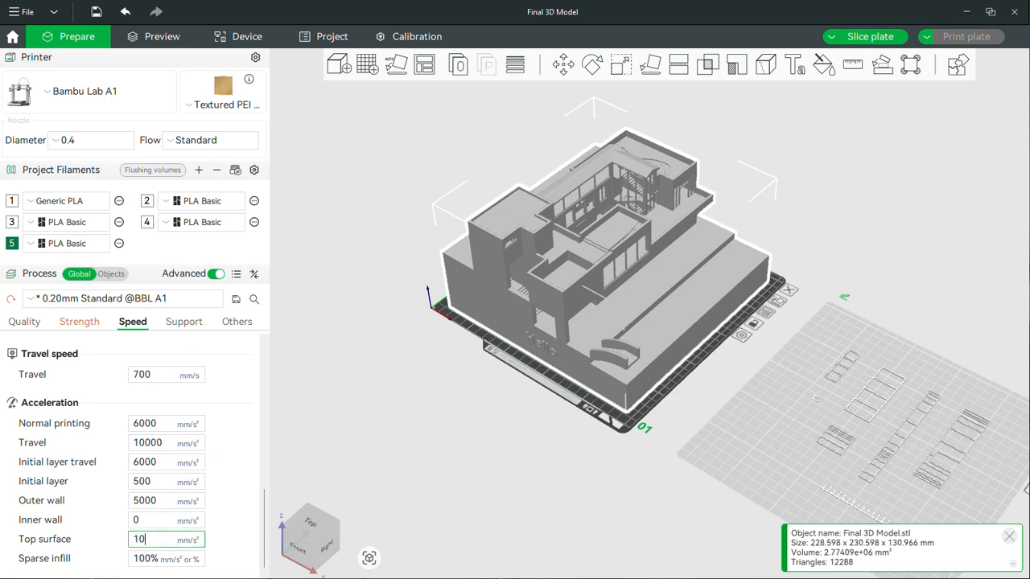
pyautogui.scroll(5, 656, 374)
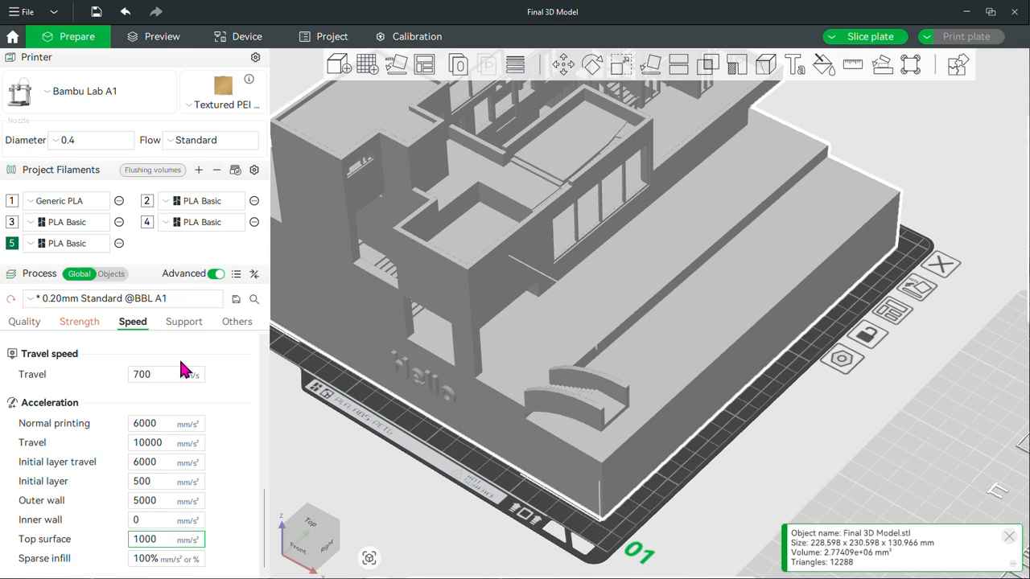
# Enable support globally, keeping the tree(auto) type, and set the support style to Tree Slim
pyautogui.click(184, 322)
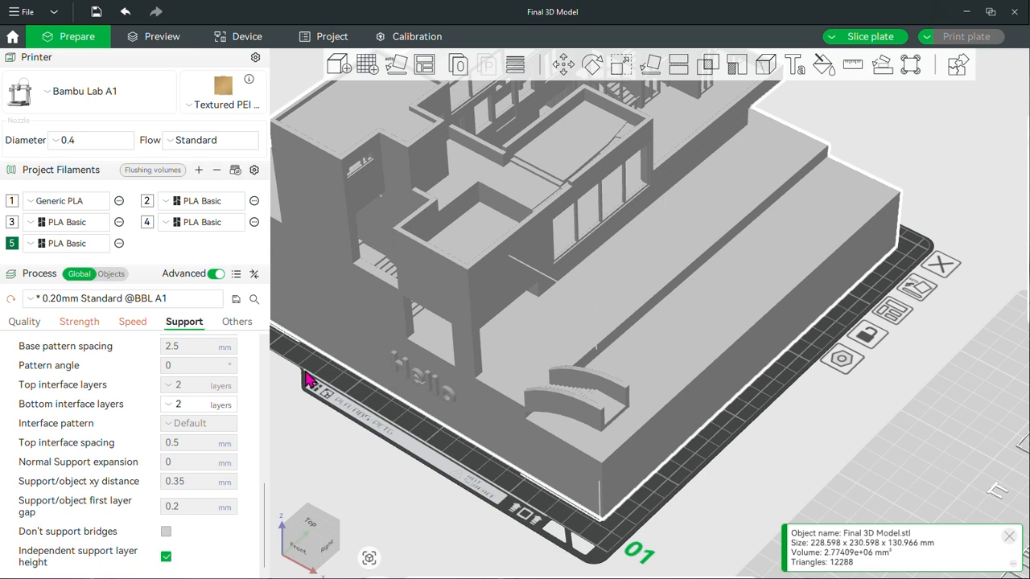
pyautogui.scroll(10, 161, 467)
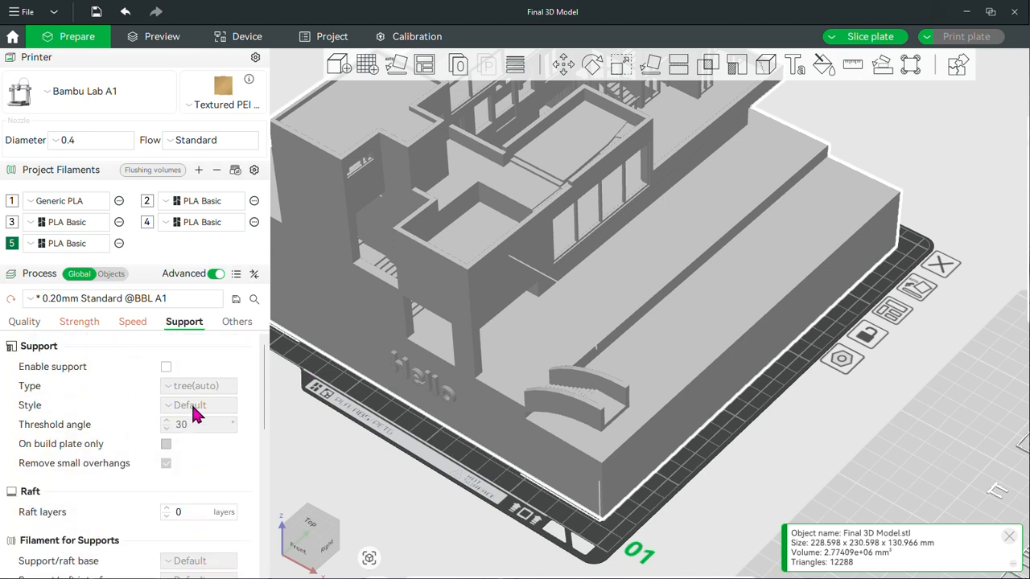
pyautogui.click(165, 366)
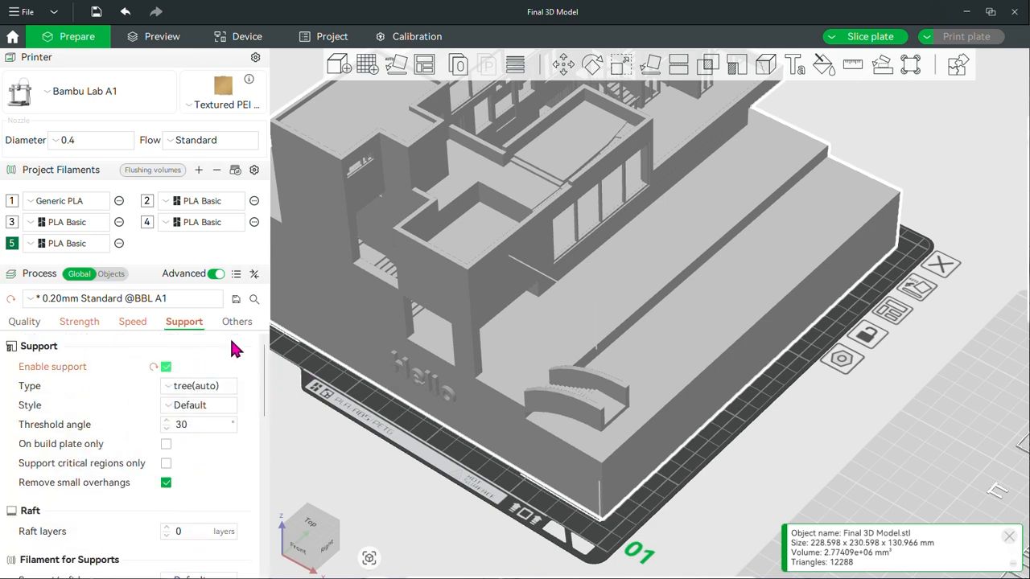
pyautogui.click(205, 406)
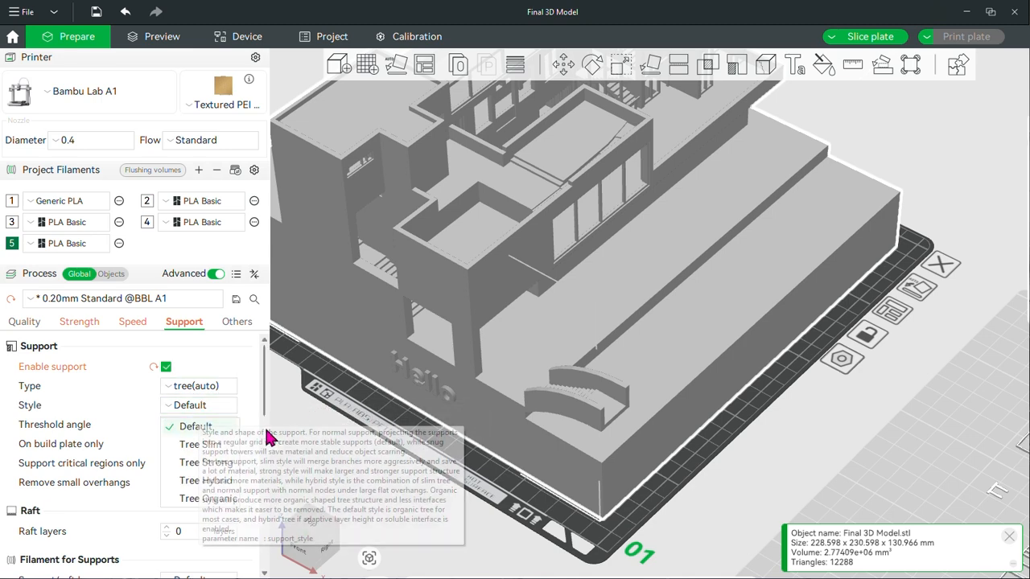
pyautogui.click(210, 448)
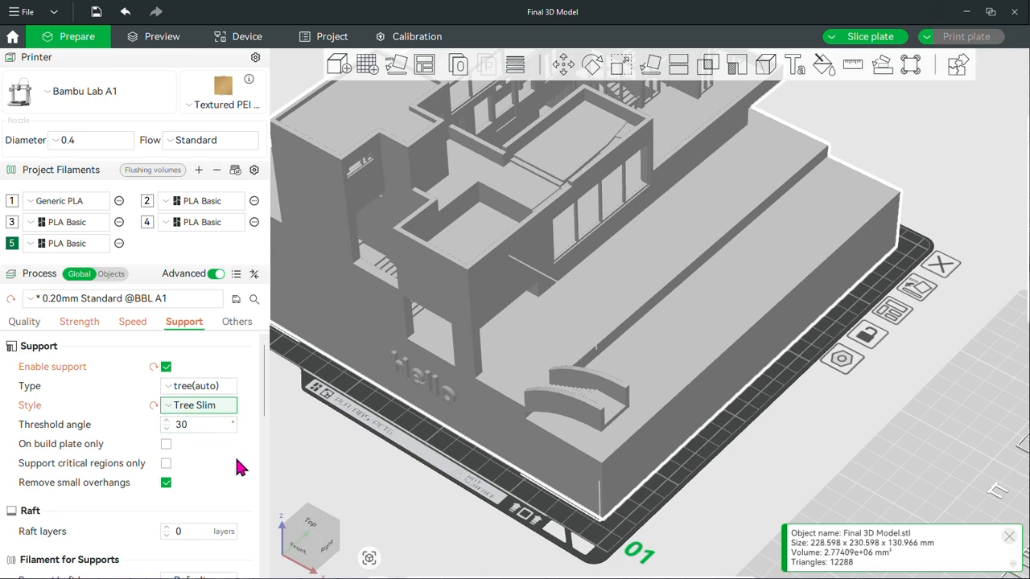
# Review the available support styles, keeping Tree Slim, and examine the house model's overhangs and window openings
pyautogui.click(202, 407)
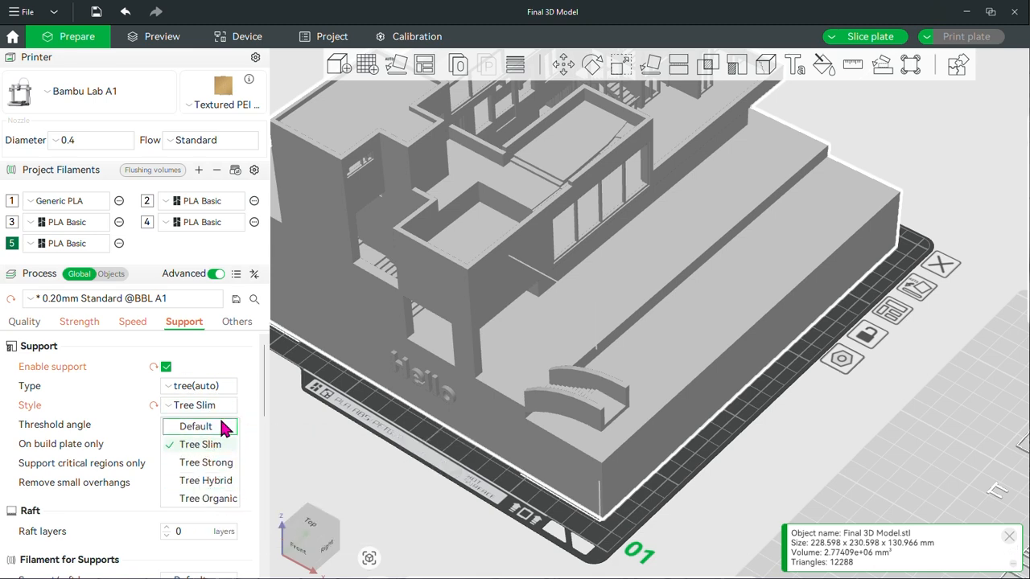
pyautogui.click(217, 408)
pyautogui.scroll(-1, 206, 462)
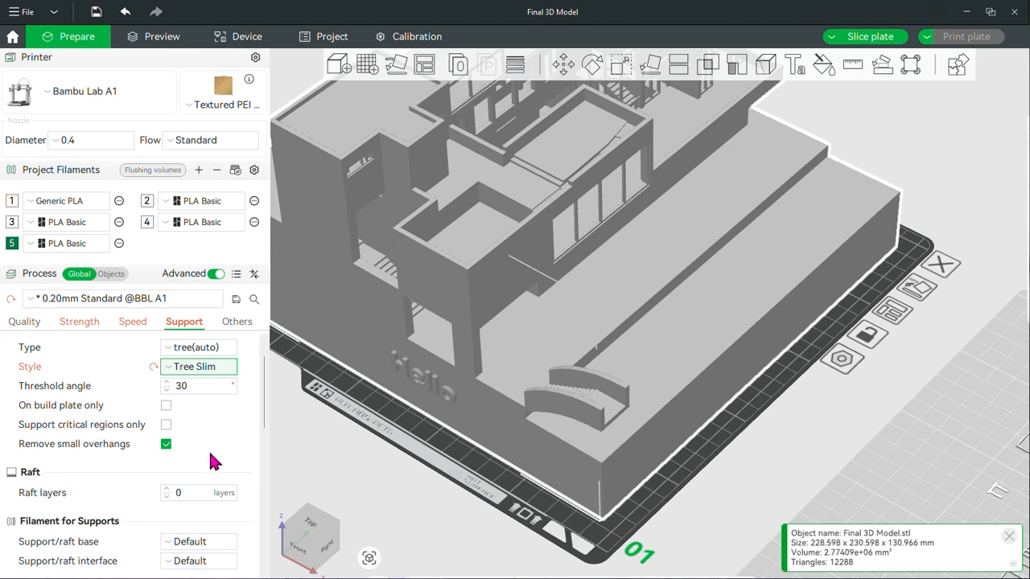
pyautogui.moveTo(442, 494); pyautogui.dragTo(477, 461)
pyautogui.scroll(4, 636, 198)
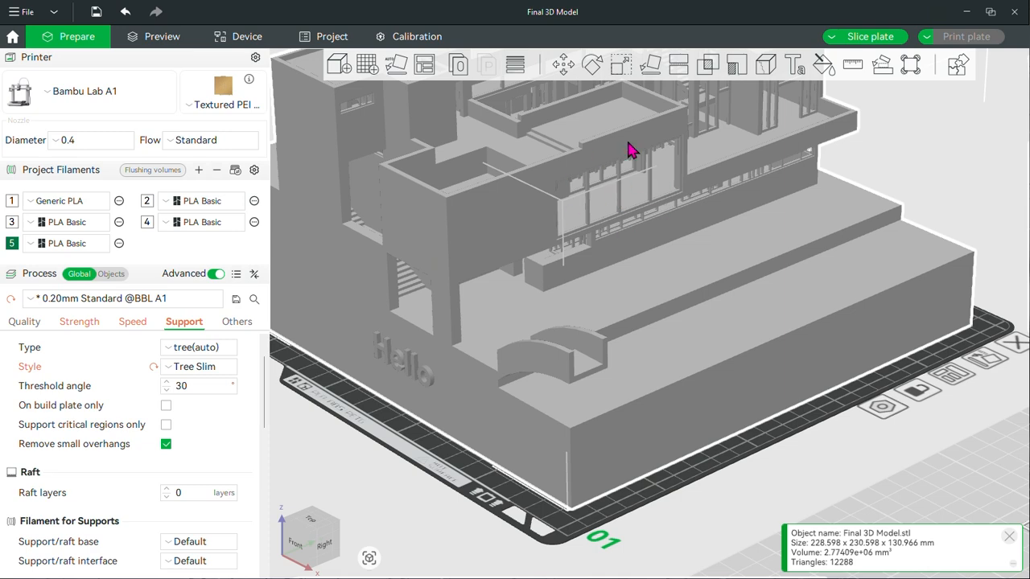
pyautogui.moveTo(729, 241); pyautogui.dragTo(697, 295, button='right')
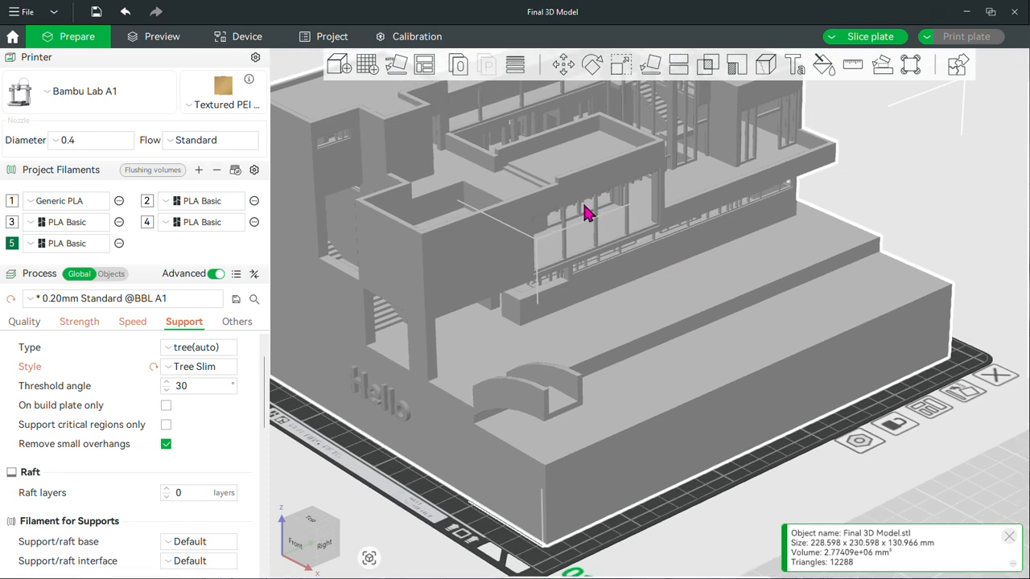
pyautogui.press('z')
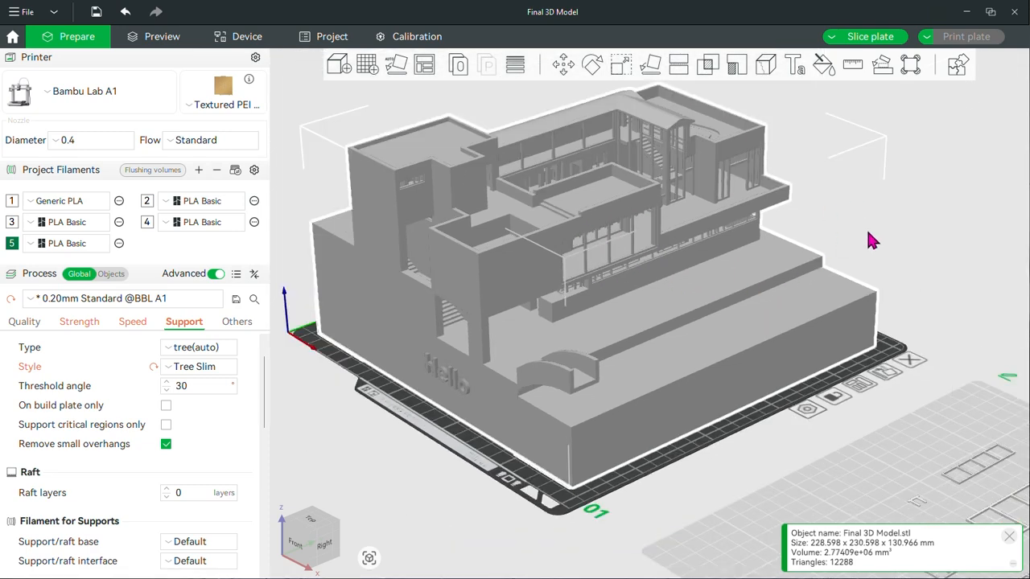
pyautogui.scroll(3, 667, 218)
pyautogui.moveTo(605, 308); pyautogui.dragTo(636, 347, button='right')
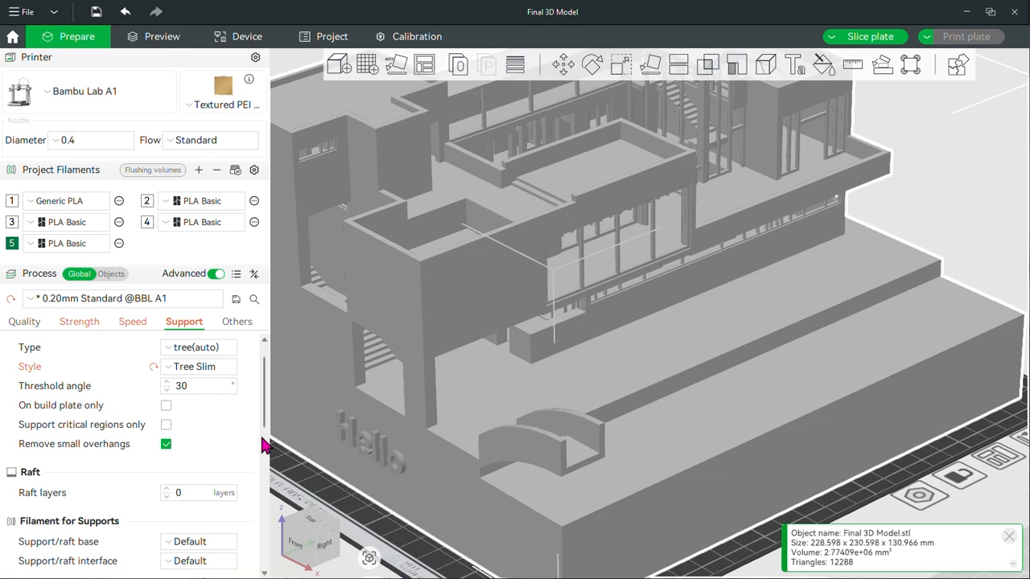
# Try the Support critical regions only option, examining the house's overhanging floors and stair, and turn it off again
pyautogui.scroll(2, 221, 433)
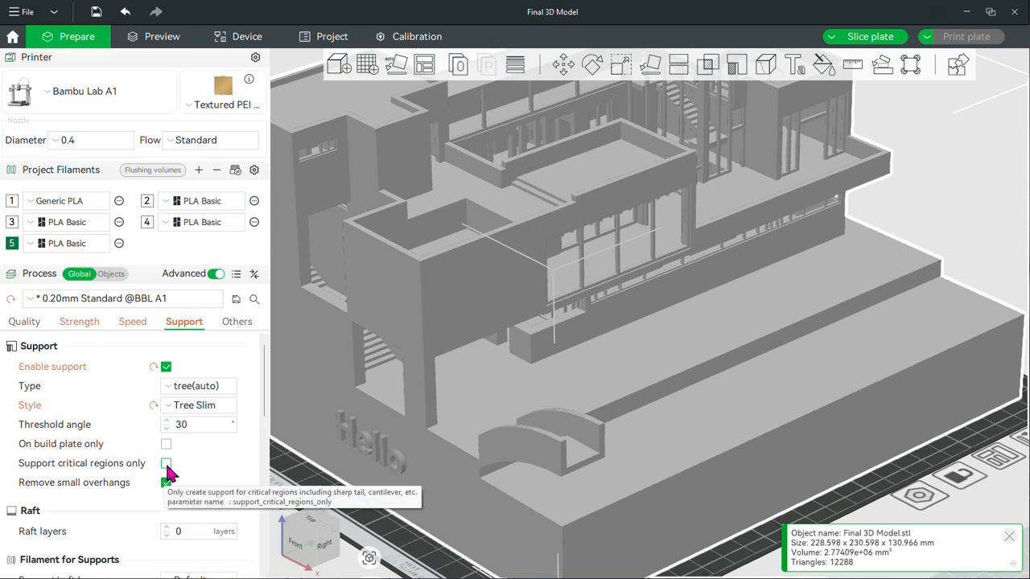
pyautogui.click(166, 464)
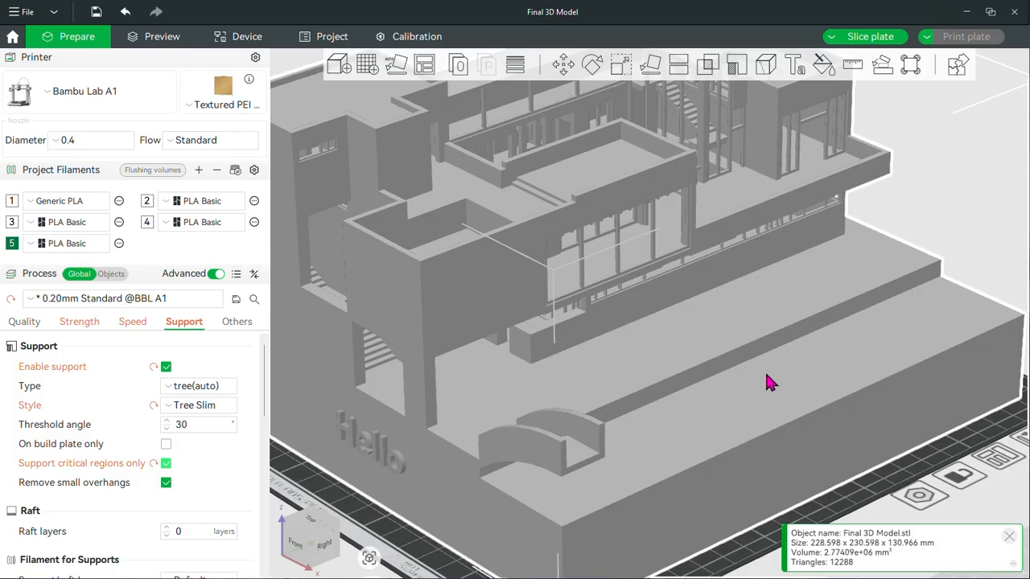
pyautogui.moveTo(770, 379); pyautogui.dragTo(850, 306)
pyautogui.moveTo(950, 206); pyautogui.dragTo(821, 201)
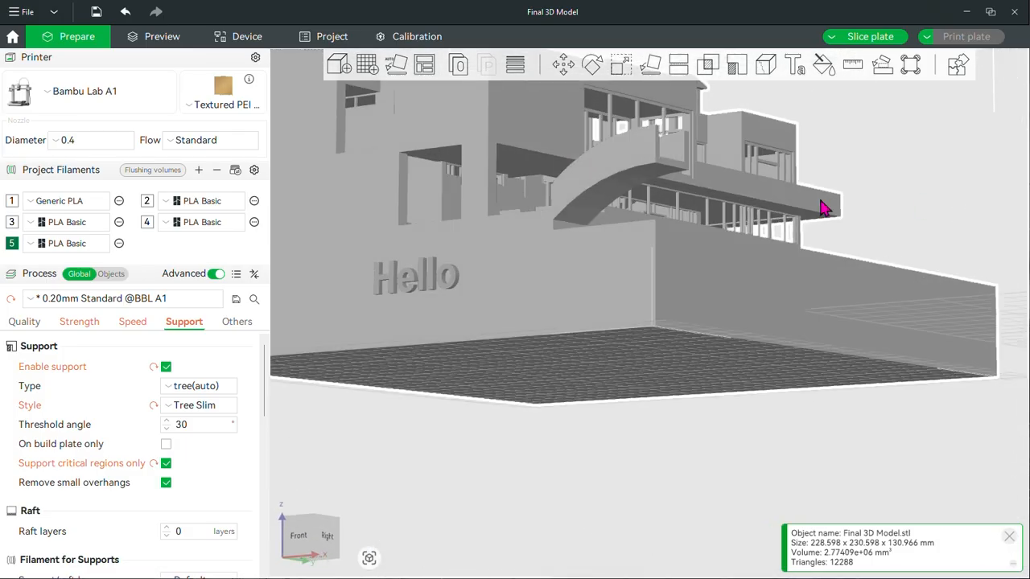
pyautogui.moveTo(954, 214); pyautogui.dragTo(914, 250)
pyautogui.moveTo(910, 239); pyautogui.dragTo(914, 242)
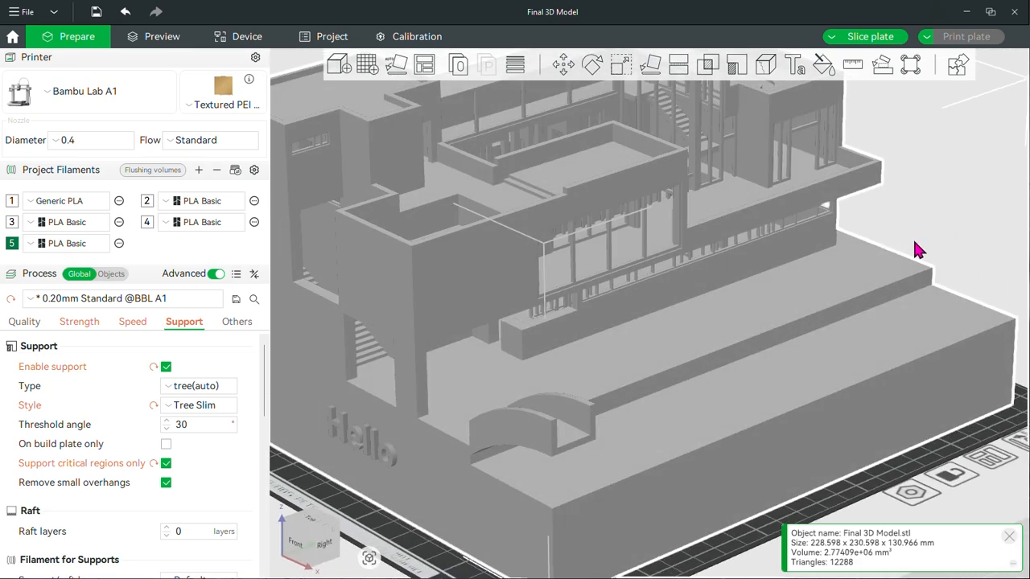
pyautogui.click(166, 463)
# Review the raft, support filament, advanced and tree support settings
pyautogui.scroll(-3, 179, 417)
pyautogui.scroll(-15, 230, 411)
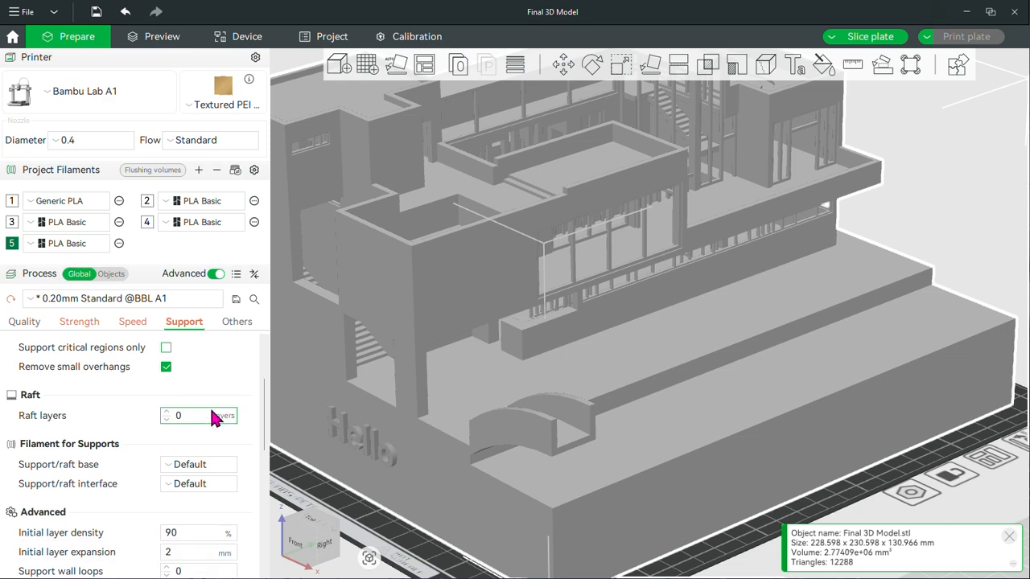
pyautogui.scroll(-2, 246, 419)
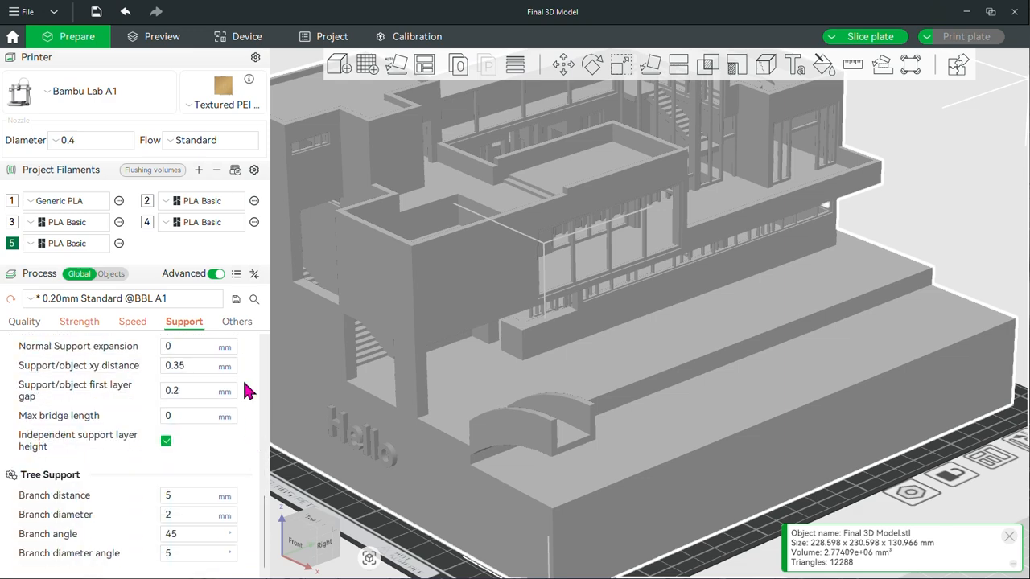
pyautogui.scroll(11, 225, 385)
# Show the other process settings and set the bed adhesion brim type to Outer brim only
pyautogui.click(230, 323)
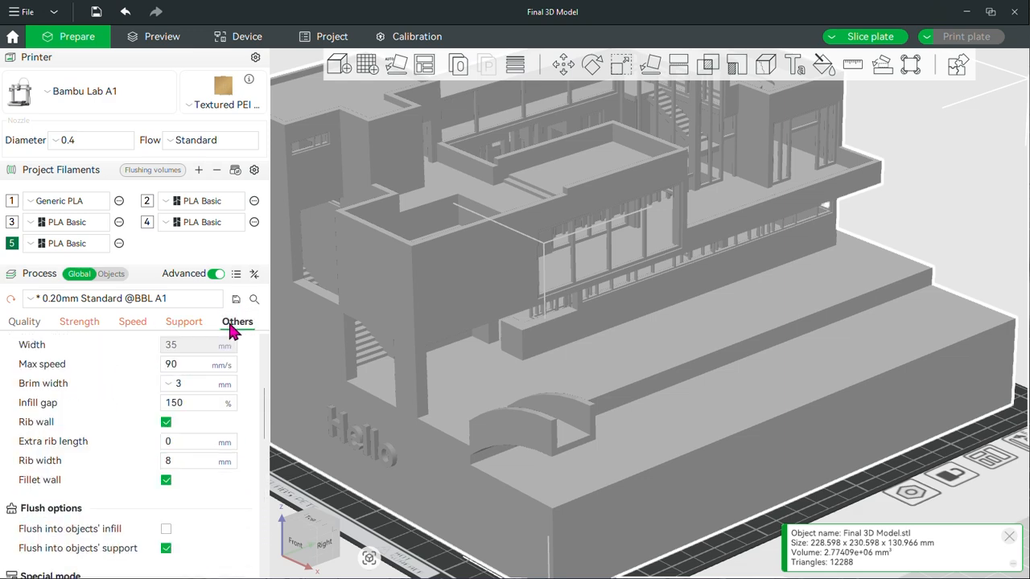
pyautogui.scroll(8, 223, 414)
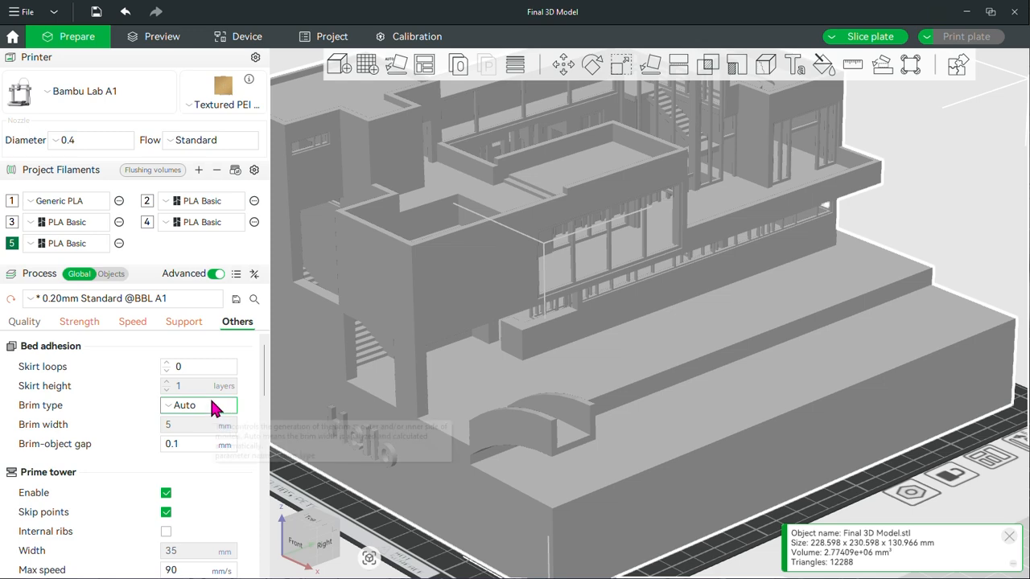
pyautogui.scroll(-5, 781, 361)
pyautogui.moveTo(877, 480); pyautogui.dragTo(818, 437, button='middle')
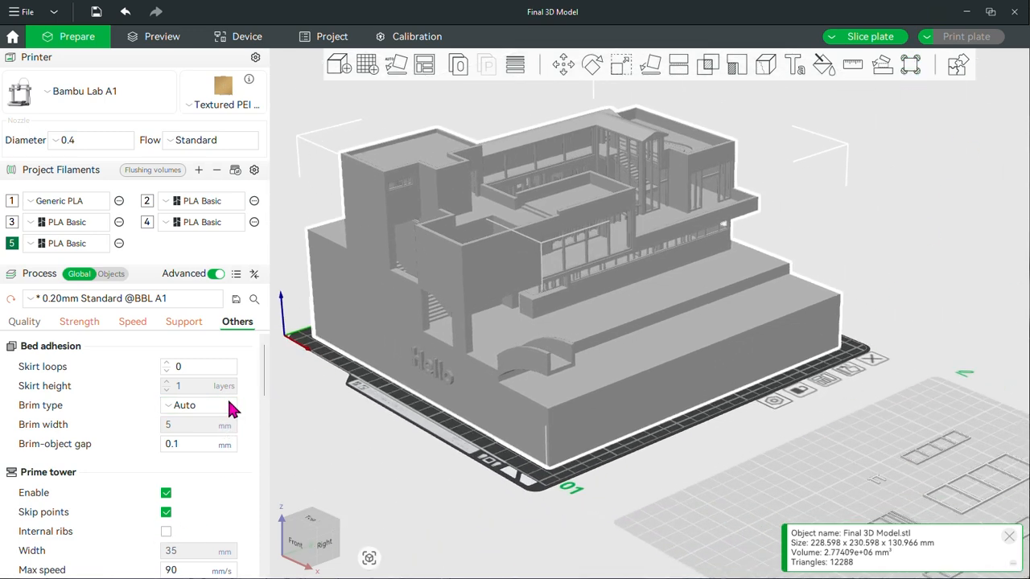
pyautogui.click(213, 408)
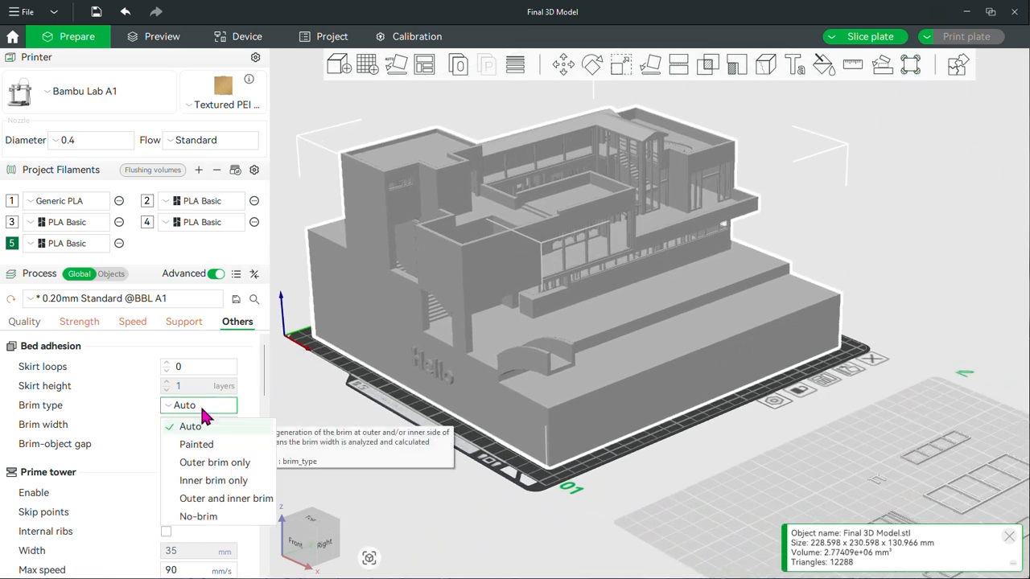
pyautogui.click(228, 471)
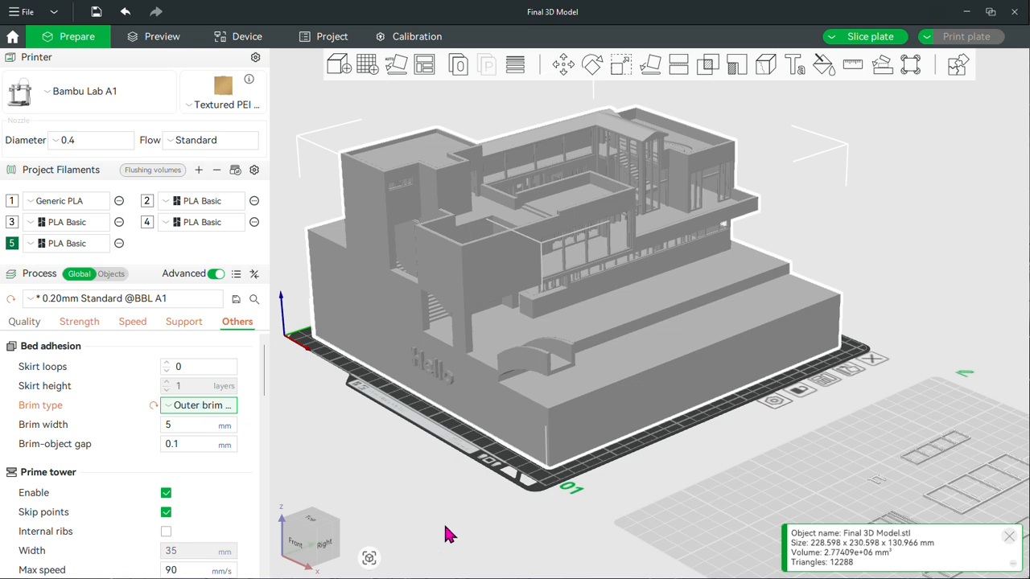
# Look over both plates and slice plate 1 with the house model
pyautogui.moveTo(646, 460); pyautogui.dragTo(648, 478)
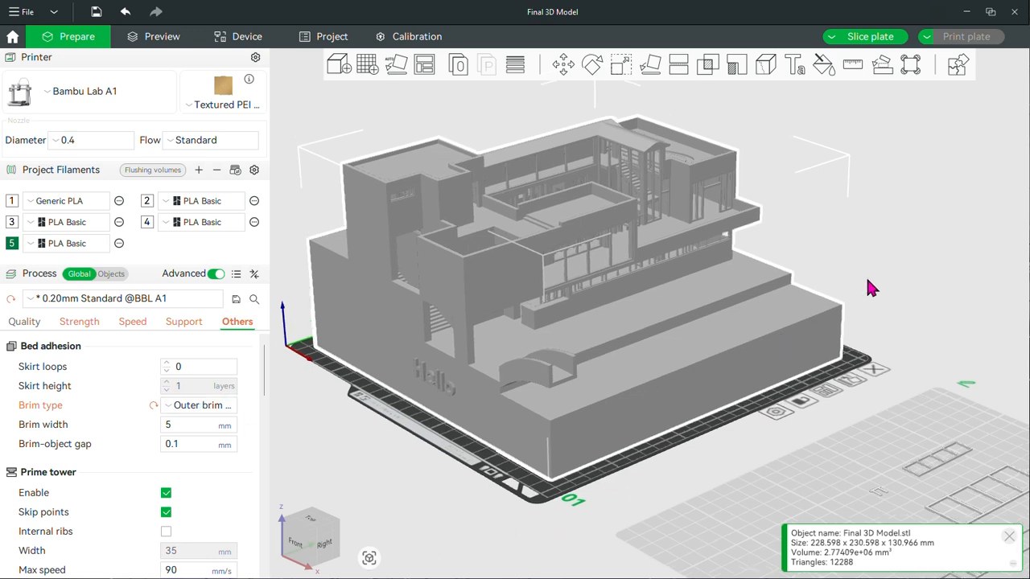
pyautogui.moveTo(868, 279); pyautogui.dragTo(873, 318)
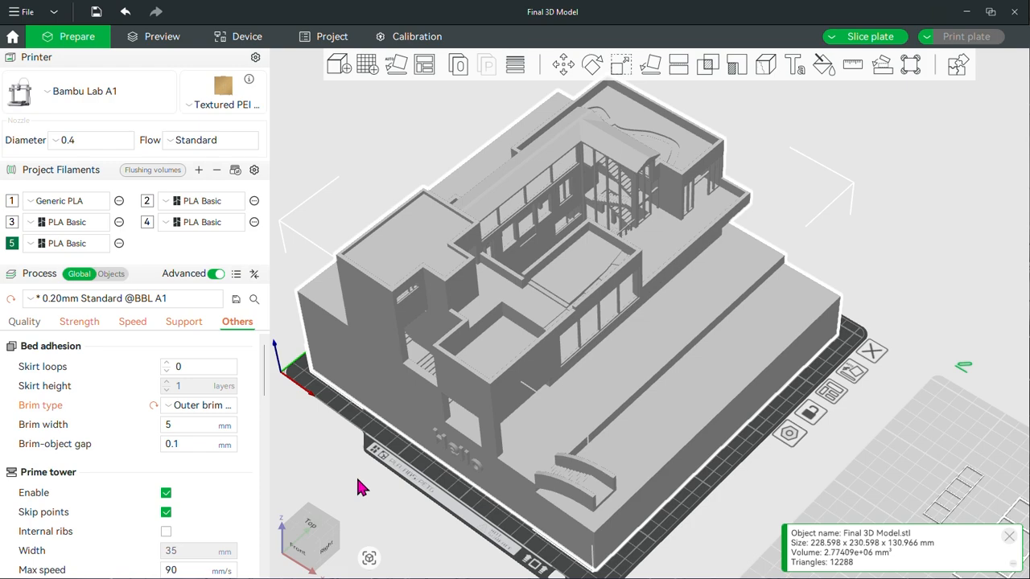
pyautogui.moveTo(362, 483); pyautogui.dragTo(573, 461)
pyautogui.moveTo(878, 377); pyautogui.dragTo(513, 186, button='right')
pyautogui.scroll(-5, 717, 274)
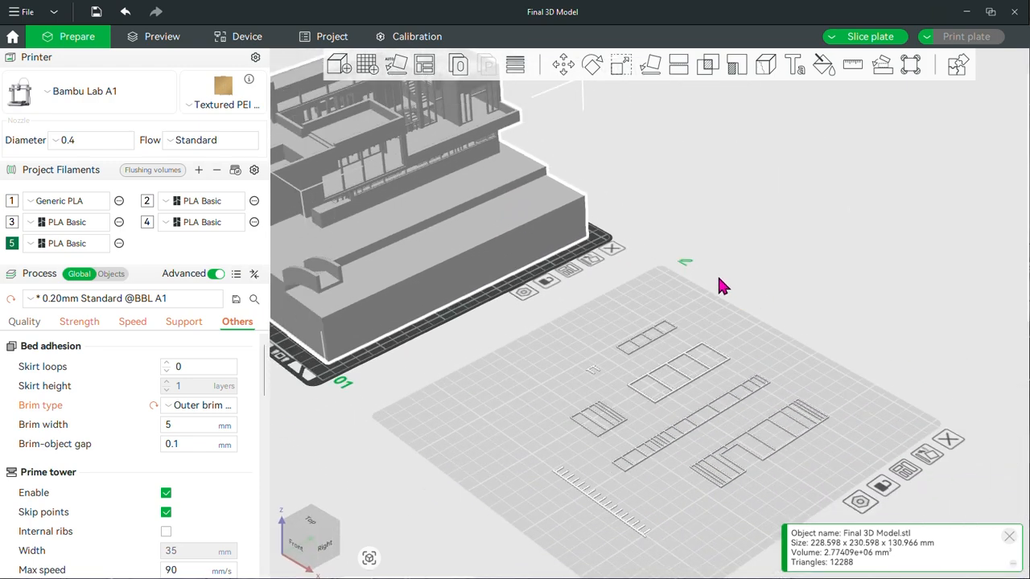
pyautogui.scroll(5, 658, 303)
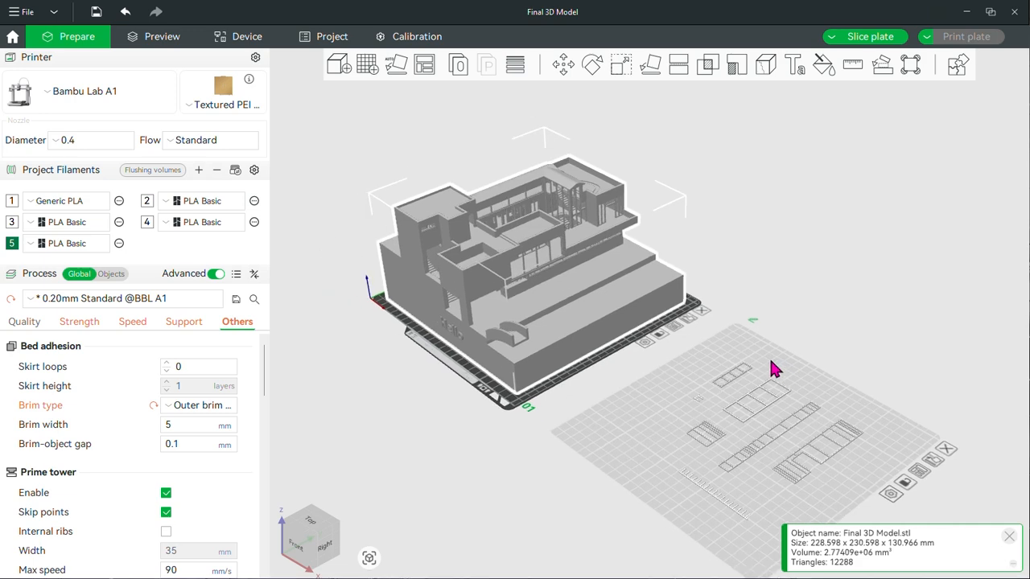
pyautogui.moveTo(734, 367); pyautogui.dragTo(813, 303)
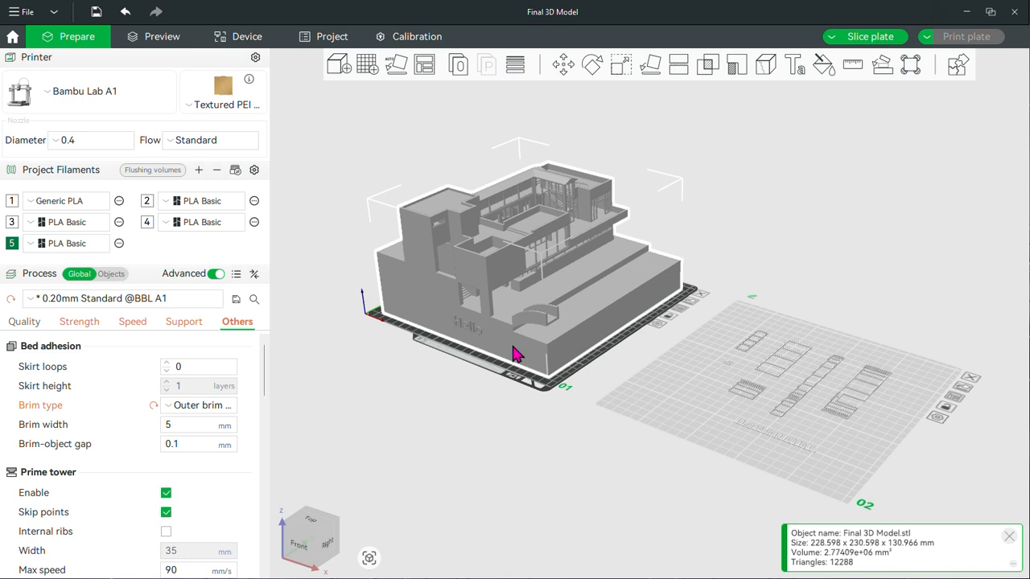
pyautogui.click(868, 38)
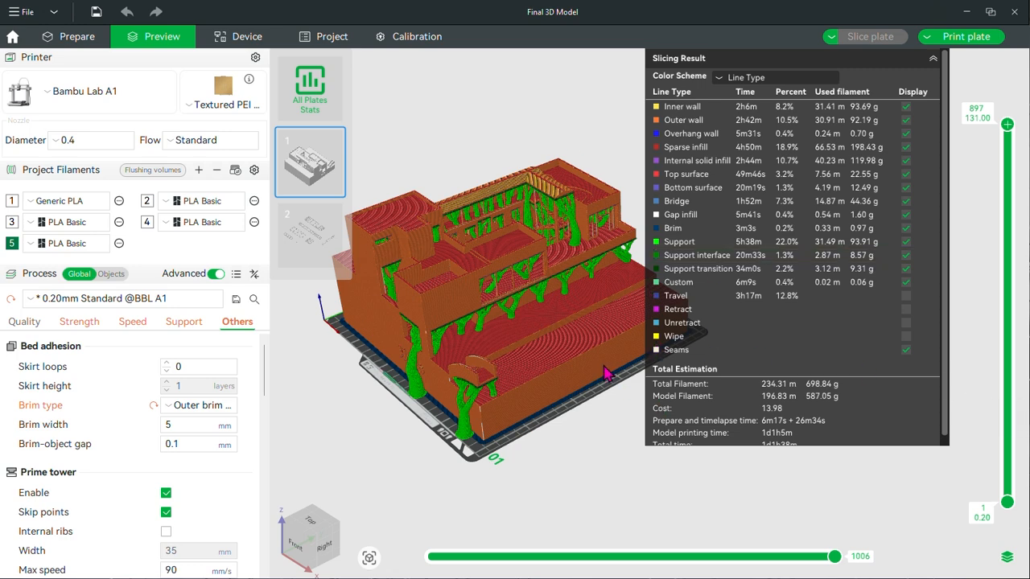
# Examine the tree supports and the brim around the house in the sliced preview
pyautogui.scroll(3, 554, 439)
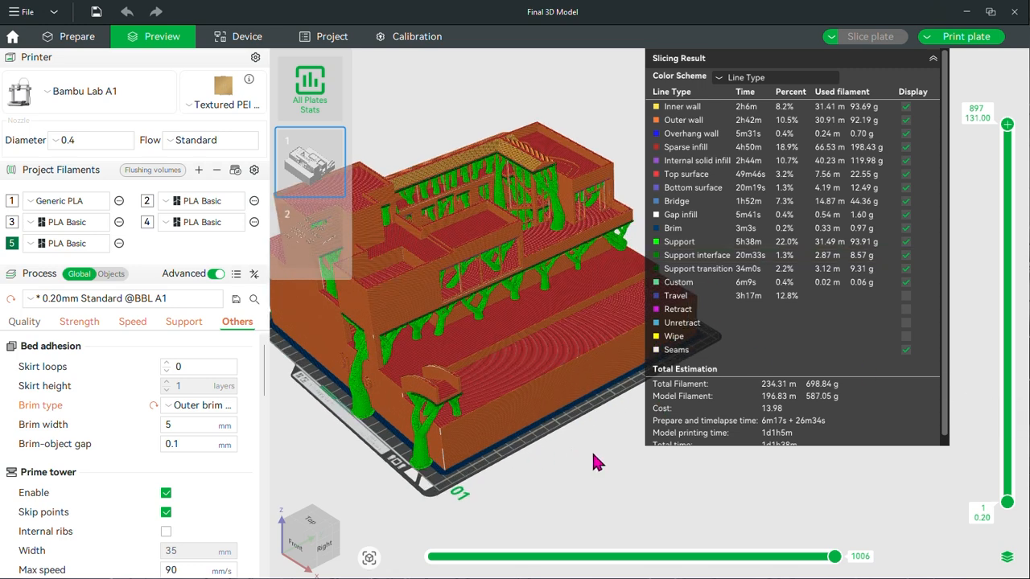
pyautogui.moveTo(593, 454); pyautogui.dragTo(688, 443, button='right')
pyautogui.scroll(1, 610, 464)
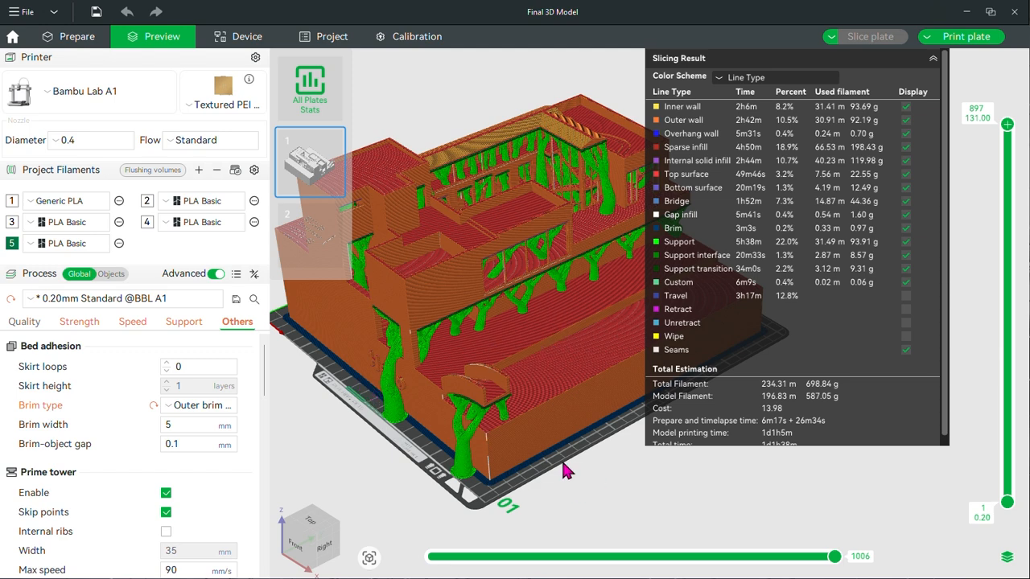
pyautogui.moveTo(564, 463); pyautogui.dragTo(605, 455)
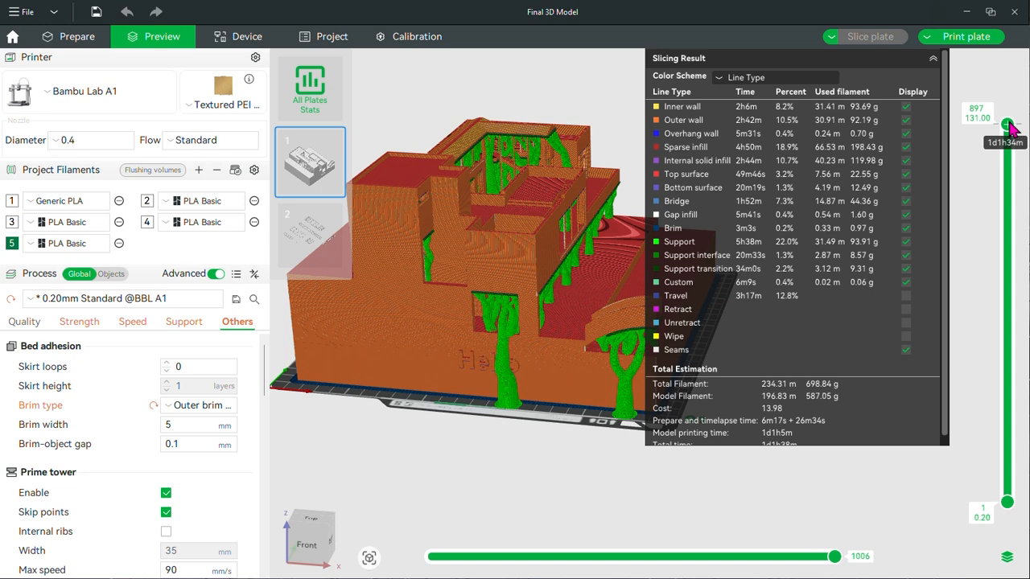
# Lower the preview's upper layer limit to layer 378 to examine the supports and infill inside the house
pyautogui.moveTo(1012, 140); pyautogui.dragTo(1018, 231)
pyautogui.scroll(-10, 1017, 229)
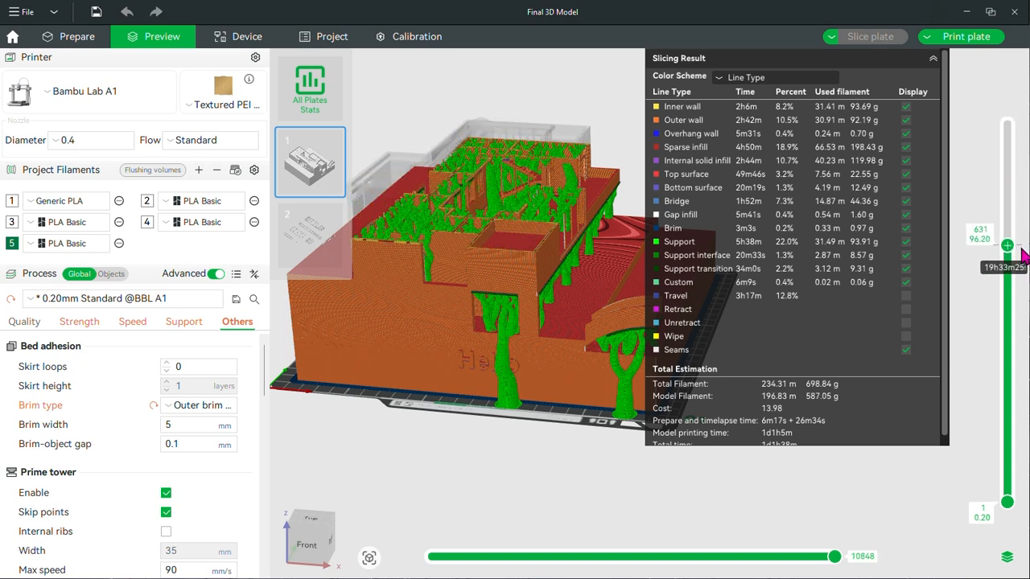
pyautogui.scroll(3, 1019, 229)
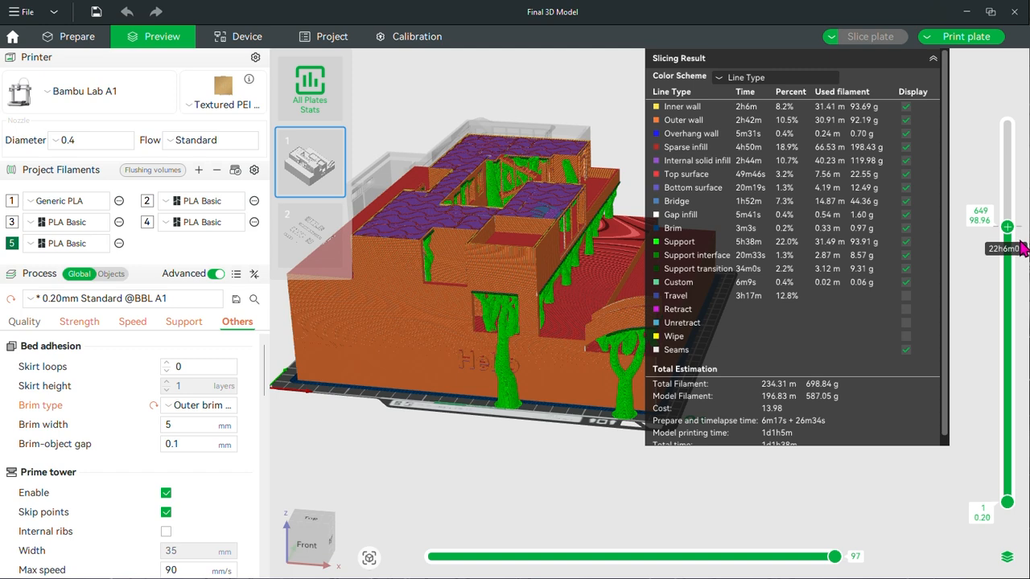
pyautogui.scroll(-3, 1020, 246)
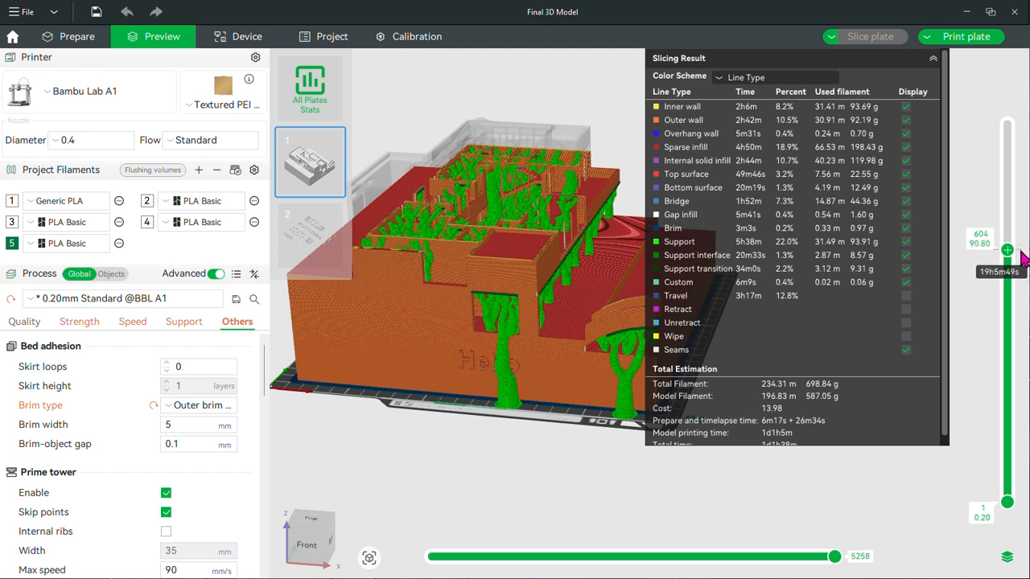
pyautogui.scroll(-1, 1023, 256)
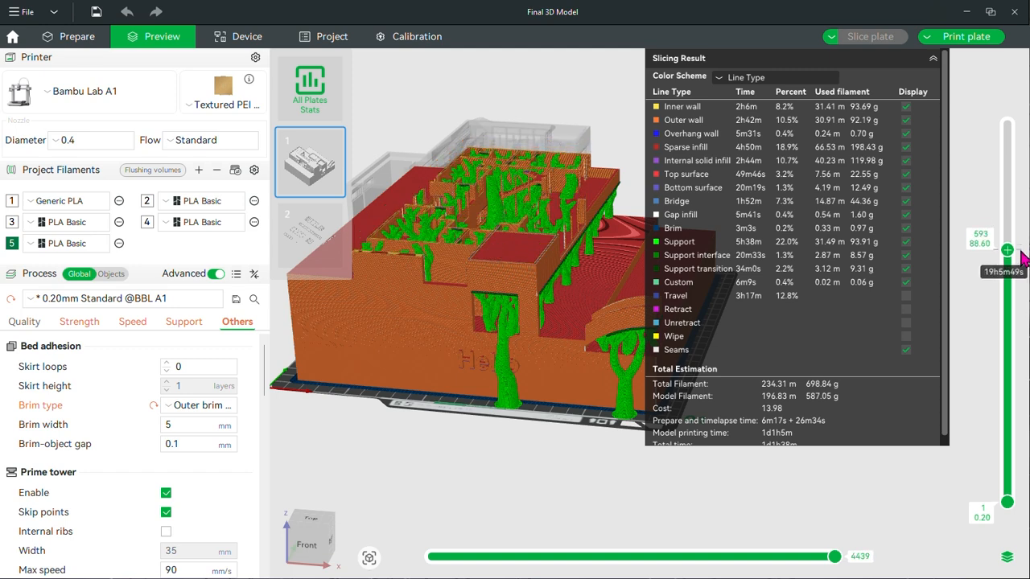
pyautogui.scroll(-2, 1020, 259)
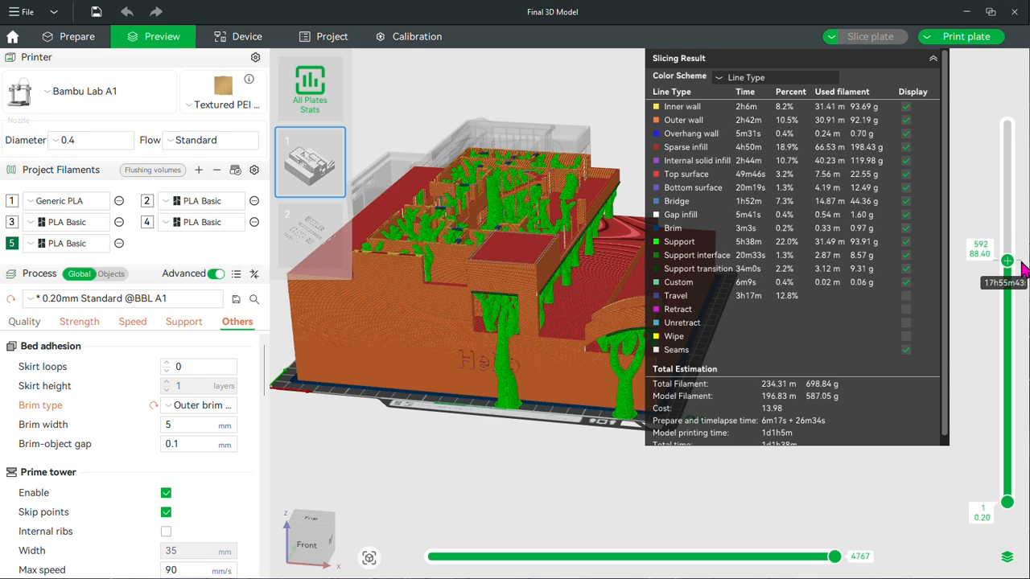
pyautogui.scroll(-2, 1022, 273)
pyautogui.scroll(-1, 1023, 277)
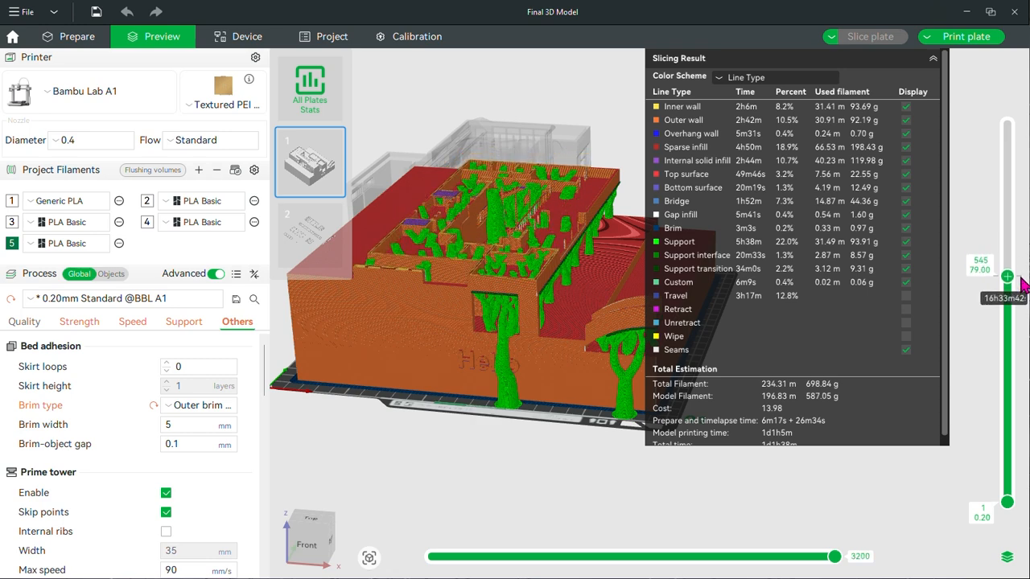
pyautogui.scroll(-1, 1023, 286)
pyautogui.scroll(-9, 1020, 290)
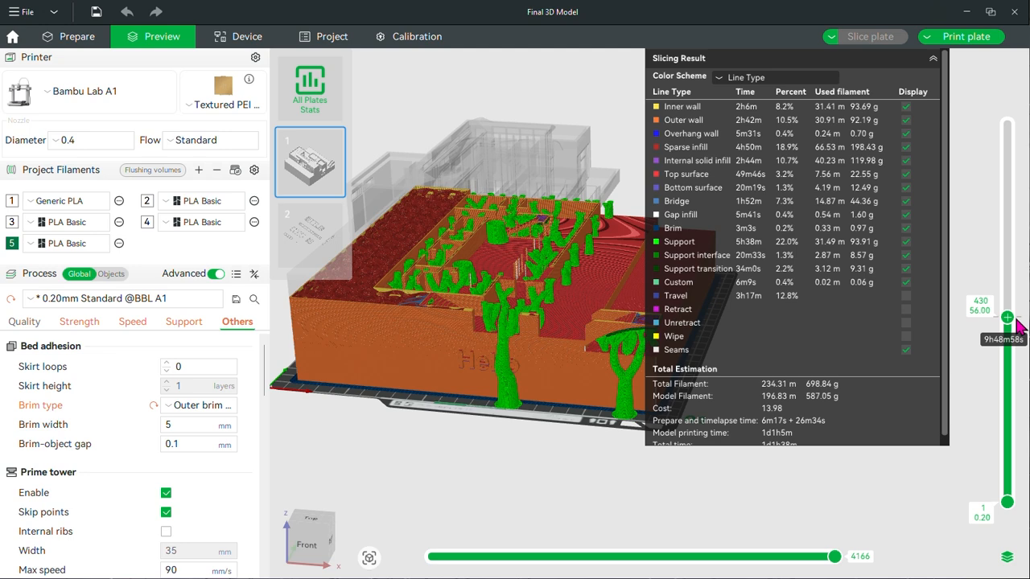
pyautogui.scroll(-4, 1017, 330)
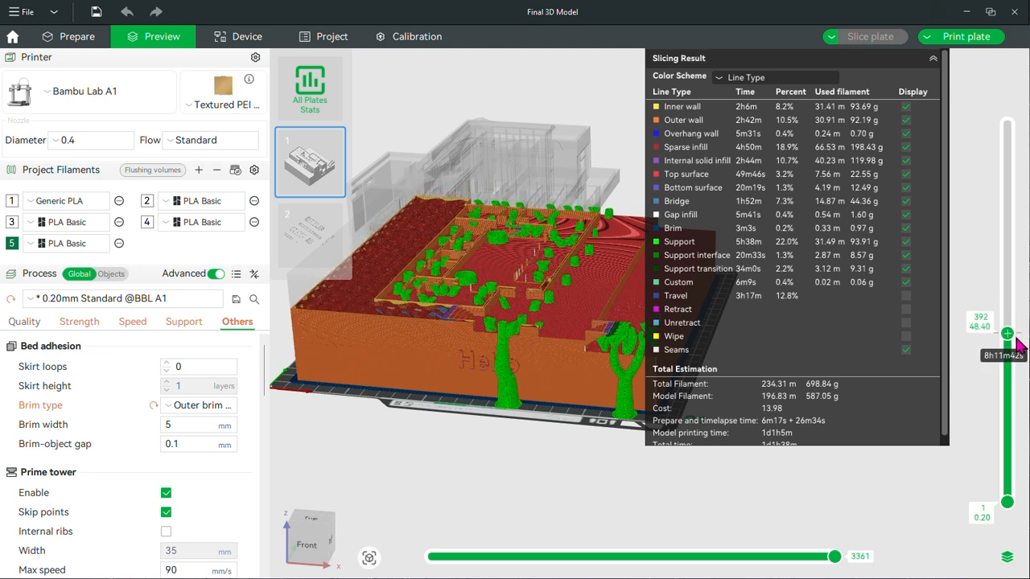
pyautogui.scroll(-1, 1018, 344)
pyautogui.moveTo(478, 430); pyautogui.dragTo(490, 493)
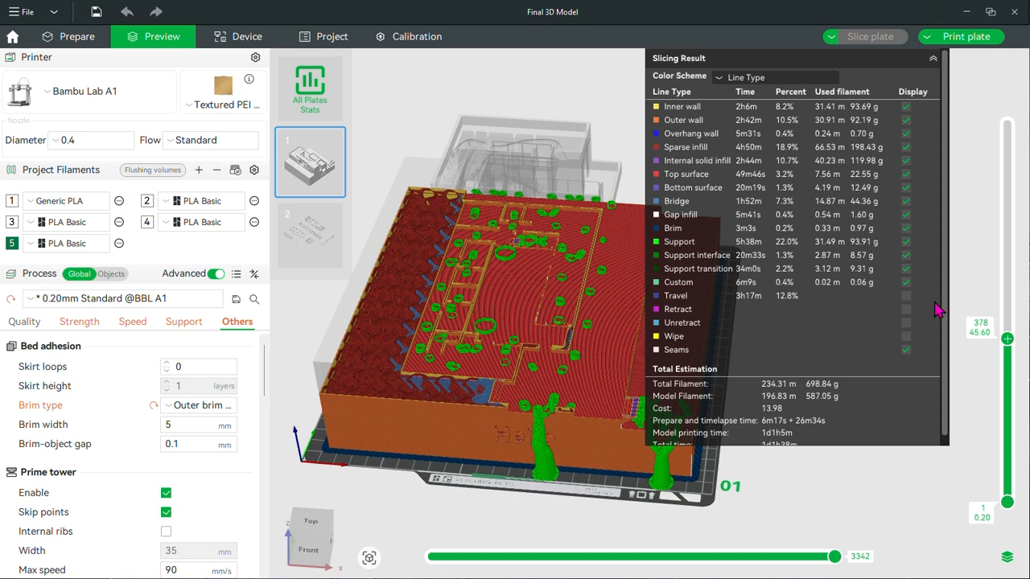
# Lower the preview's upper layer limit to layer 226 to examine the infill, then restore it to layer 897
pyautogui.scroll(-10, 1016, 362)
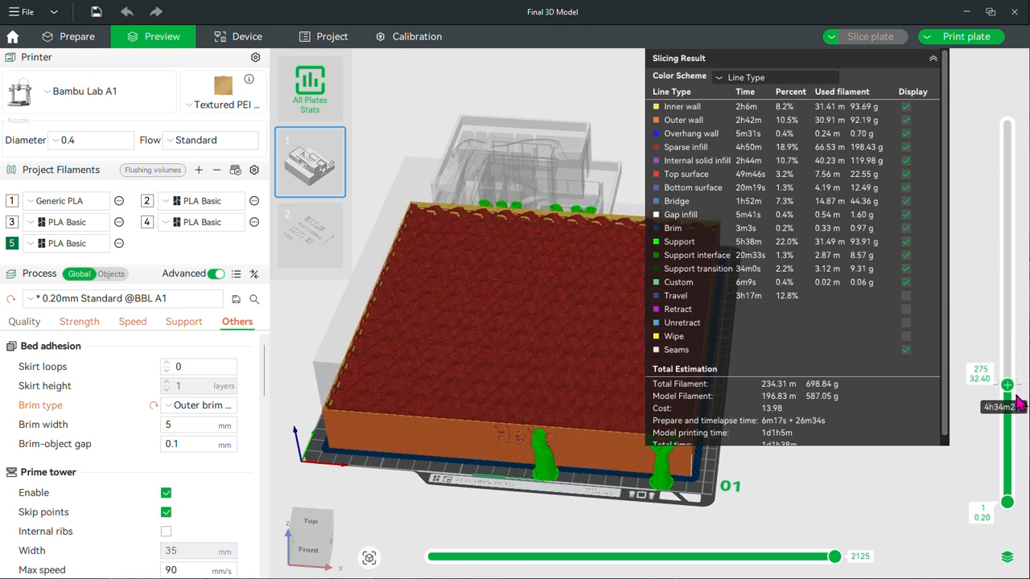
pyautogui.scroll(-5, 1015, 402)
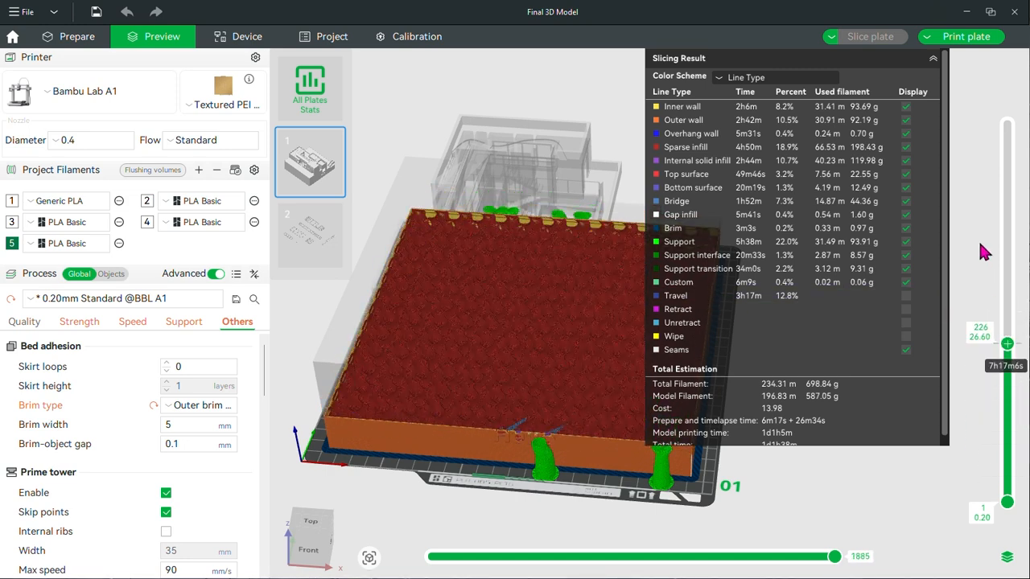
pyautogui.scroll(20, 983, 252)
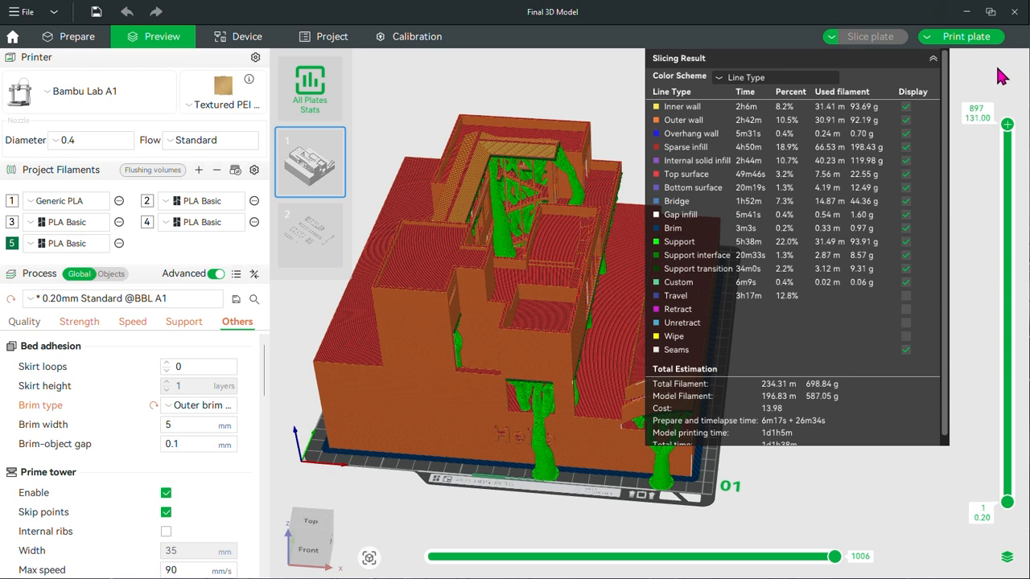
pyautogui.scroll(3, 833, 495)
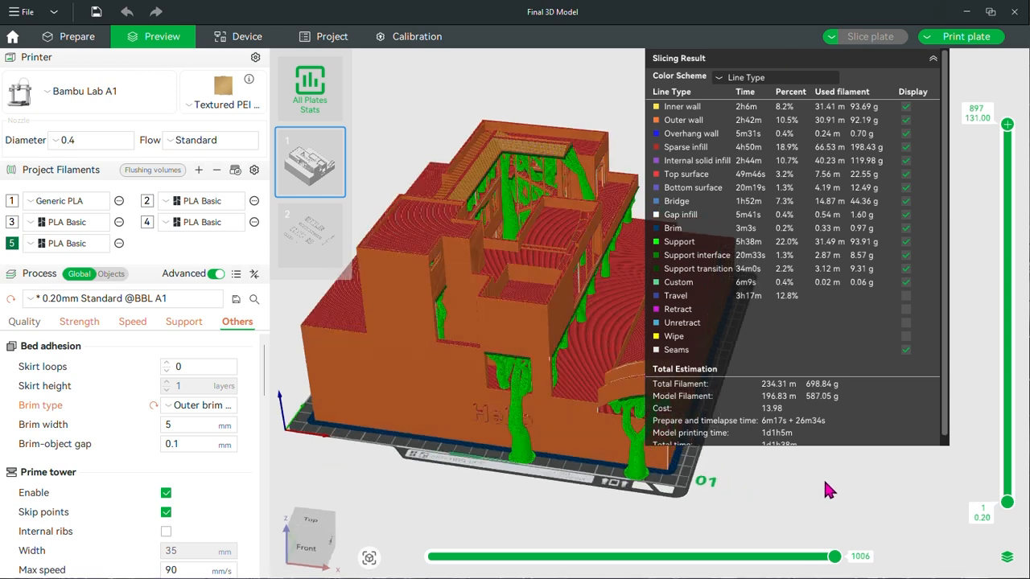
# Review the slicing result's line-type filament usage and the total estimation of filament, cost and print time
pyautogui.scroll(-1, 822, 399)
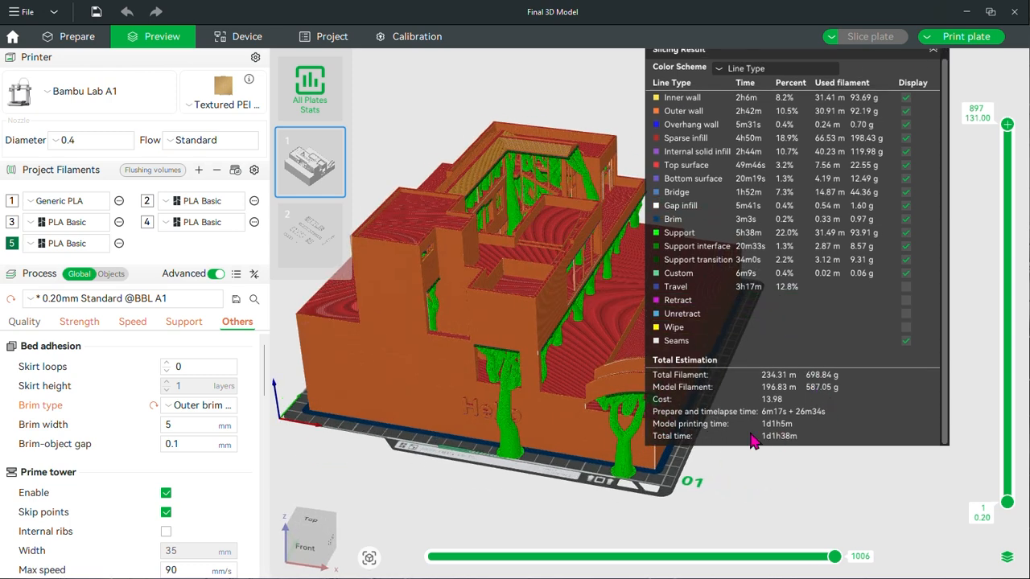
pyautogui.scroll(1, 792, 428)
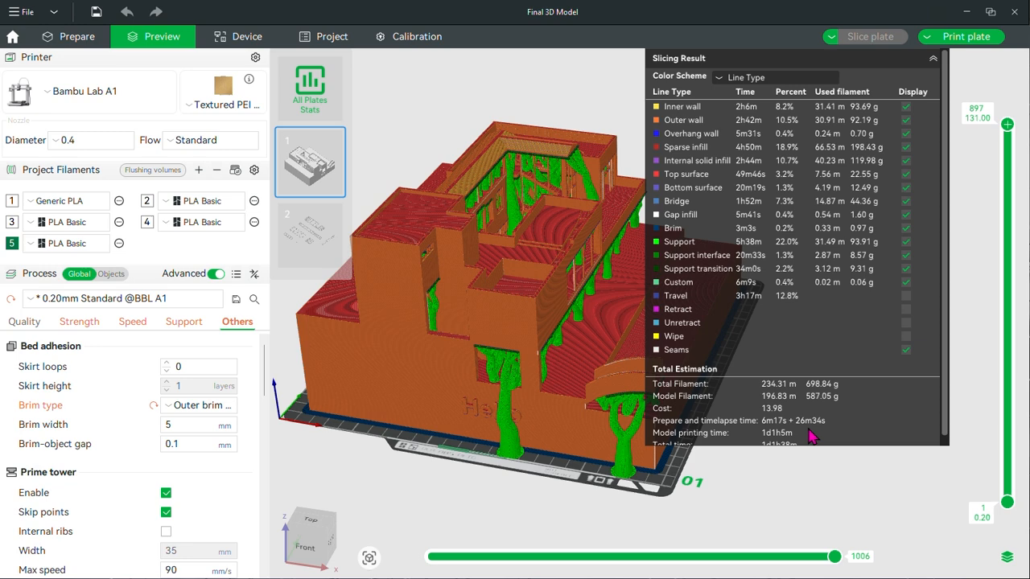
pyautogui.scroll(-1, 791, 446)
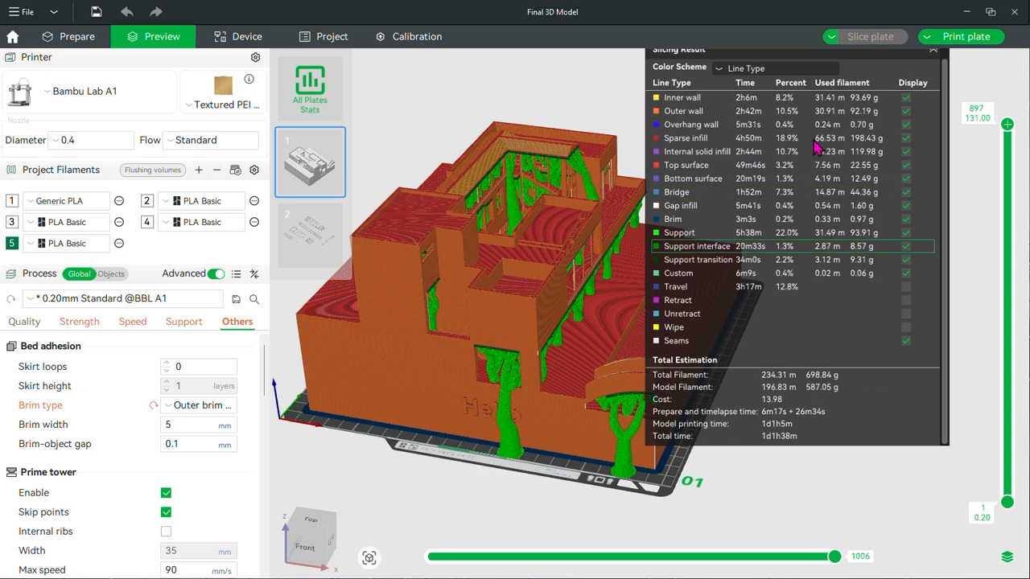
pyautogui.scroll(1, 828, 193)
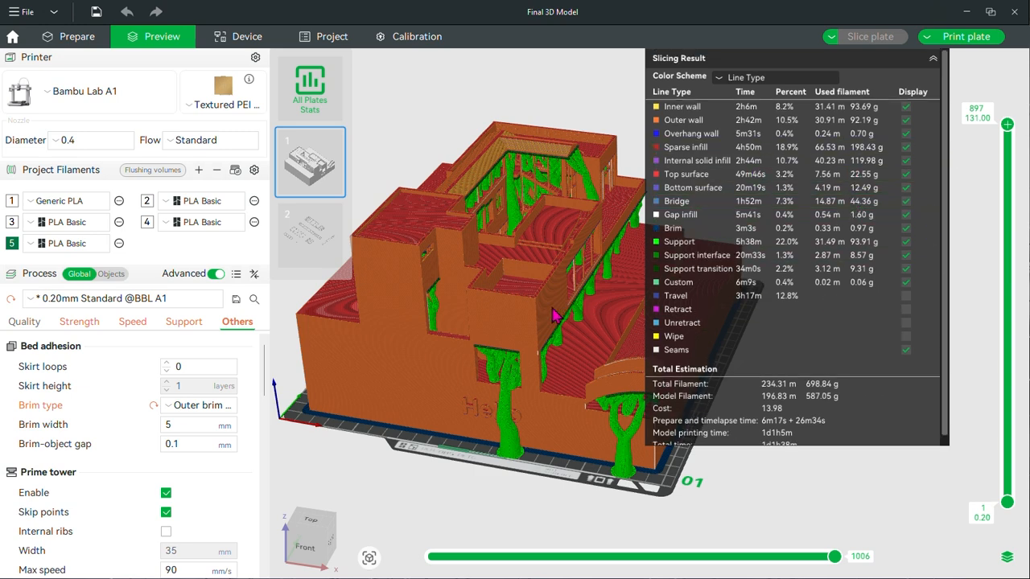
pyautogui.scroll(-1, 804, 402)
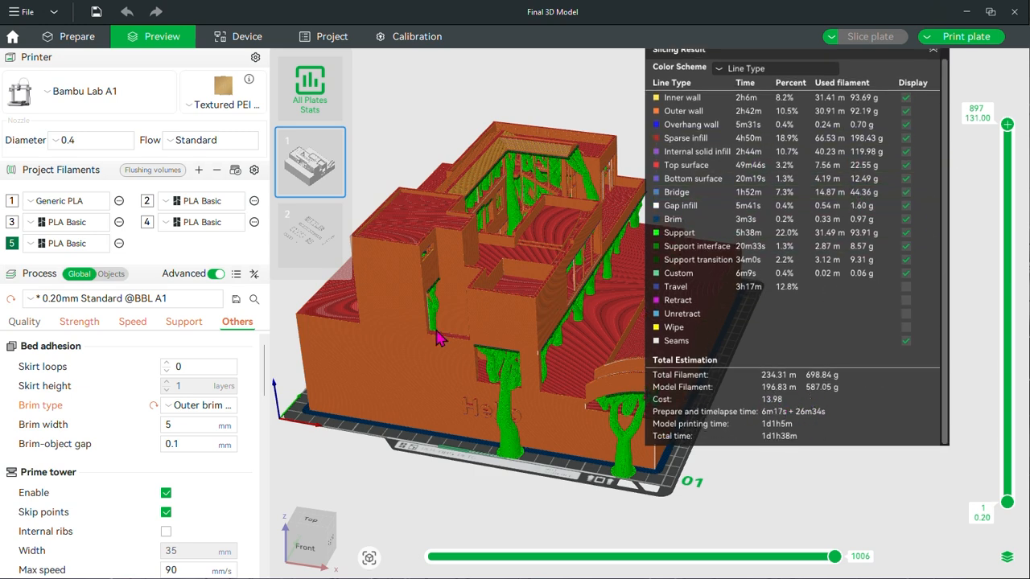
# Edit filament 1, Generic PLA, and set its price to 15 money/kg
pyautogui.click(119, 202)
pyautogui.click(161, 225)
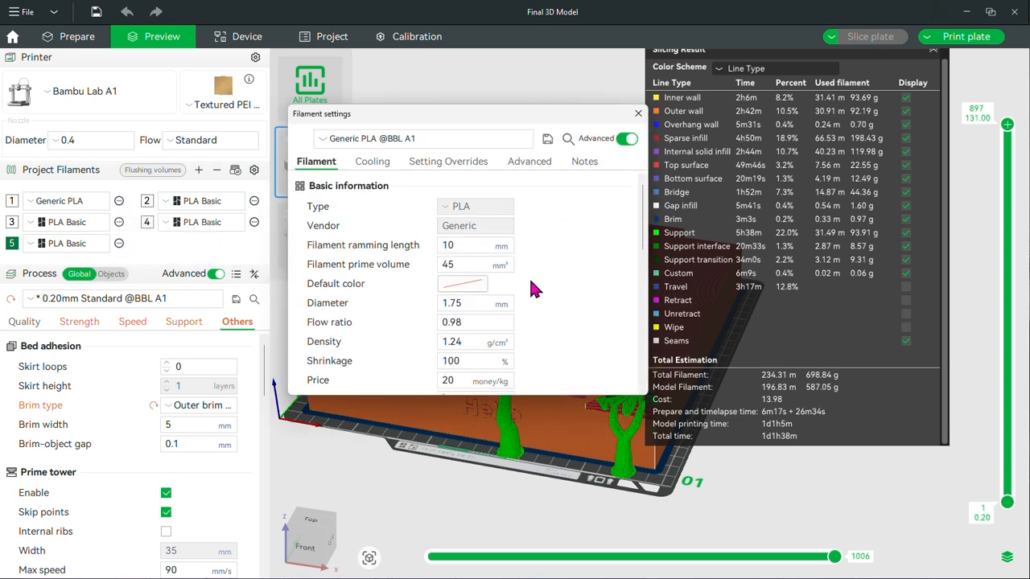
pyautogui.scroll(-3, 547, 290)
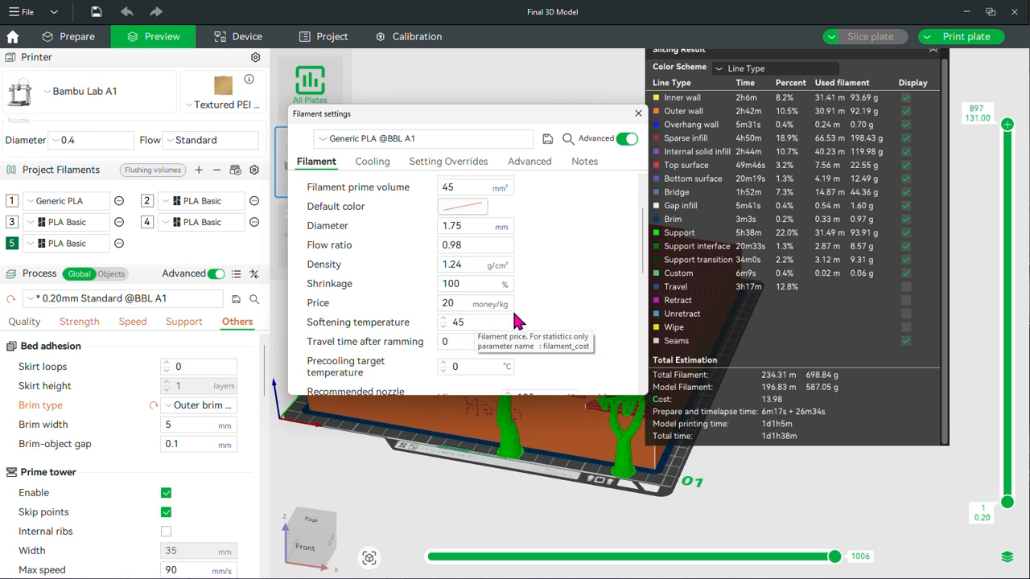
pyautogui.click(461, 304)
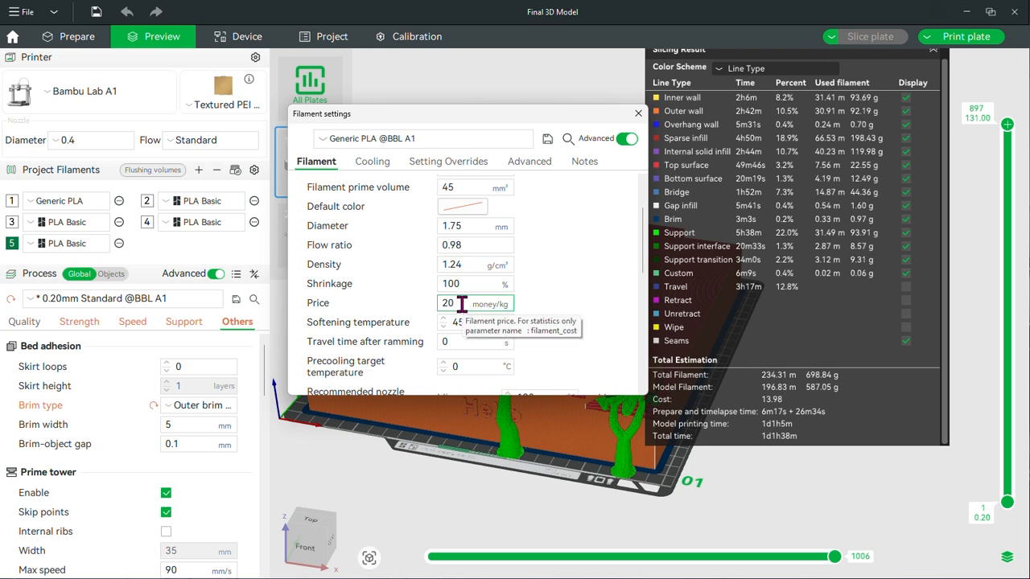
pyautogui.doubleClick(461, 304)
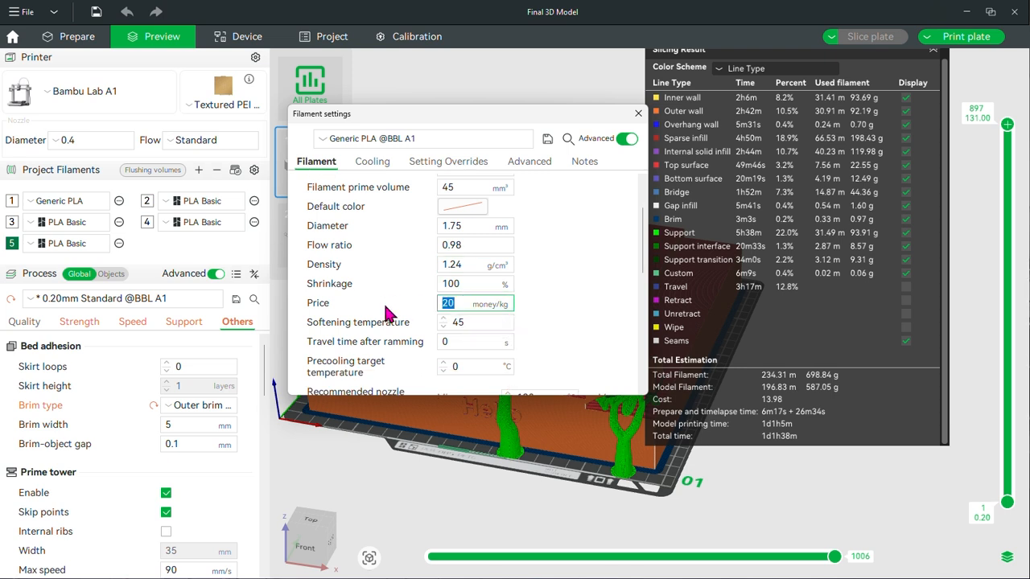
pyautogui.write('15')
pyautogui.click(595, 272)
# Look through the Generic PLA print temperatures and volumetric speed limits, then close the filament settings
pyautogui.scroll(-6, 595, 278)
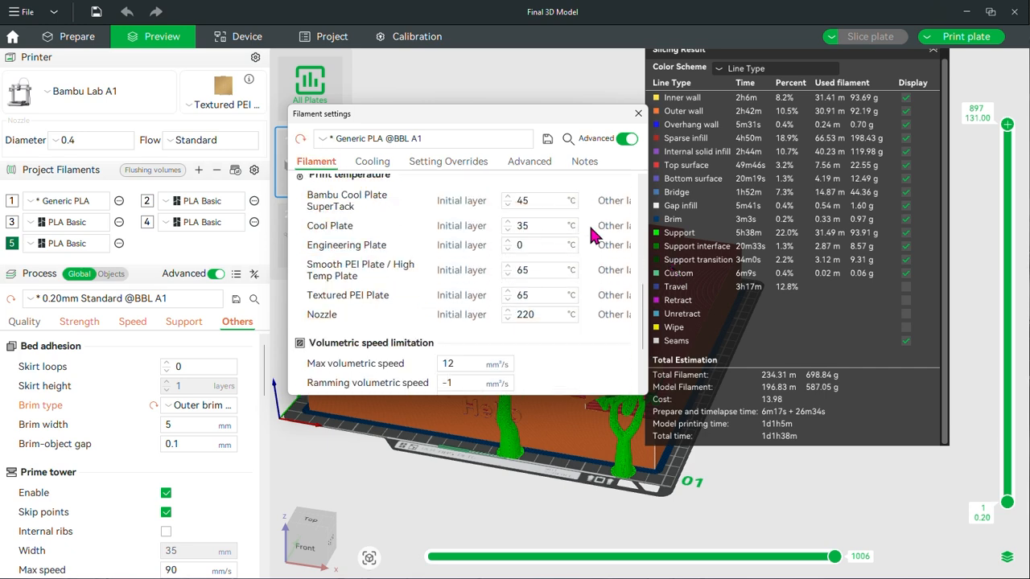
pyautogui.scroll(-3, 591, 242)
pyautogui.click(638, 113)
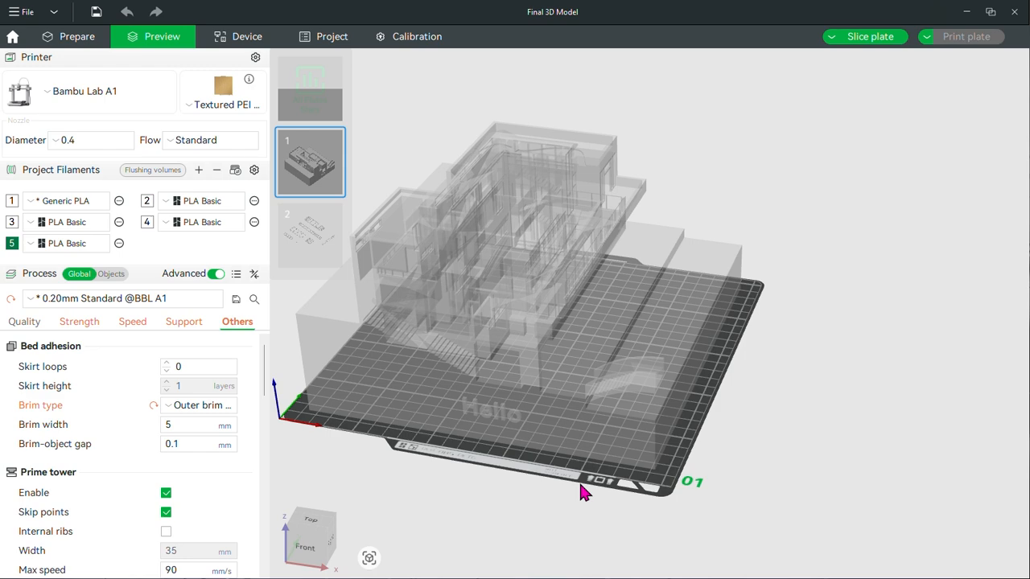
# Slice plate 1 again with the edited filament and examine the house's tree supports from several sides
pyautogui.click(316, 172)
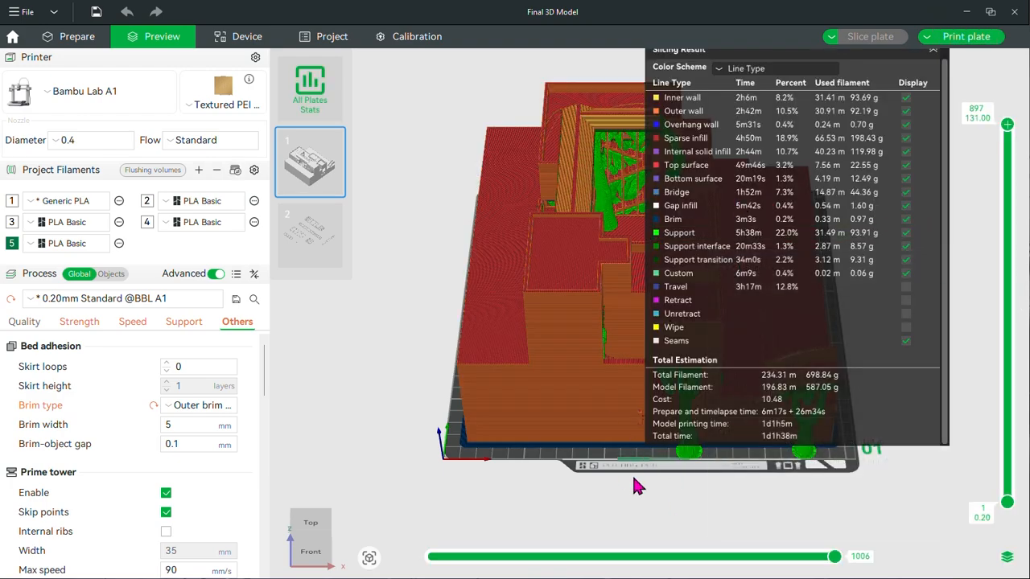
pyautogui.moveTo(609, 511); pyautogui.dragTo(525, 497)
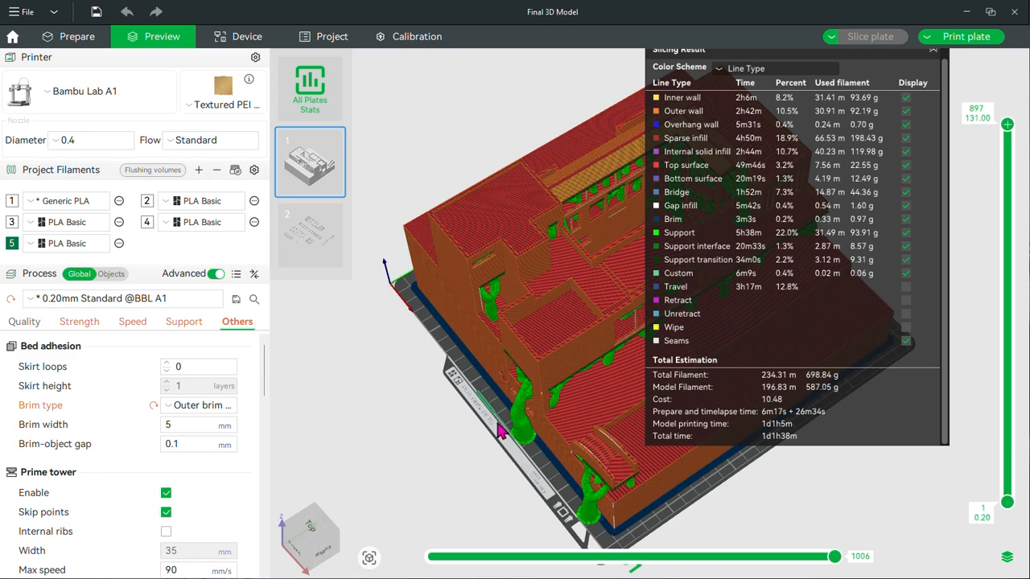
pyautogui.moveTo(446, 446); pyautogui.dragTo(432, 451)
pyautogui.moveTo(740, 458); pyautogui.dragTo(693, 478)
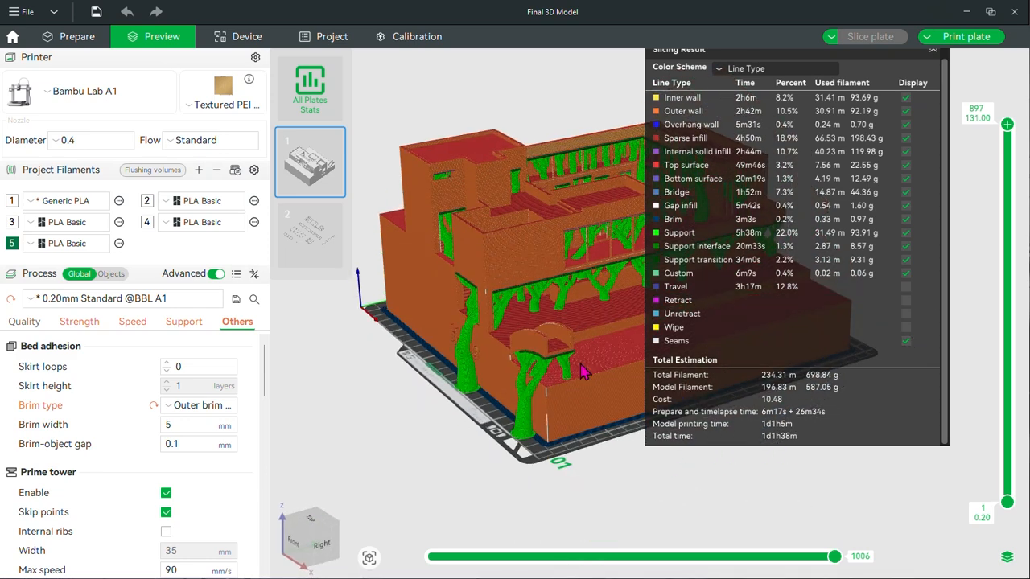
pyautogui.moveTo(644, 507); pyautogui.dragTo(617, 507)
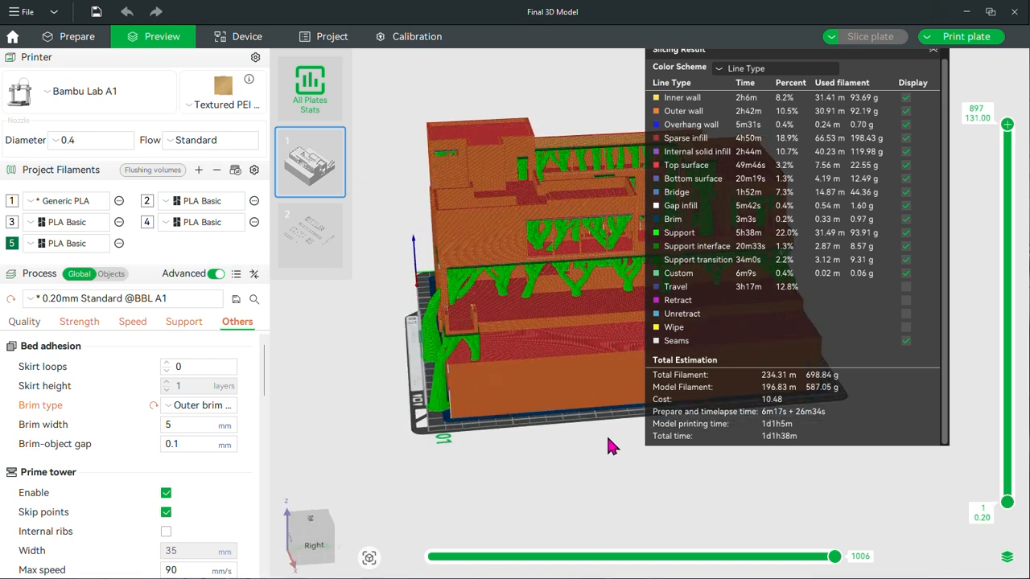
pyautogui.moveTo(572, 444); pyautogui.dragTo(556, 451, button='right')
# Show the combined filament, cost and time statistics for all plates, then return to plate 1
pyautogui.click(310, 87)
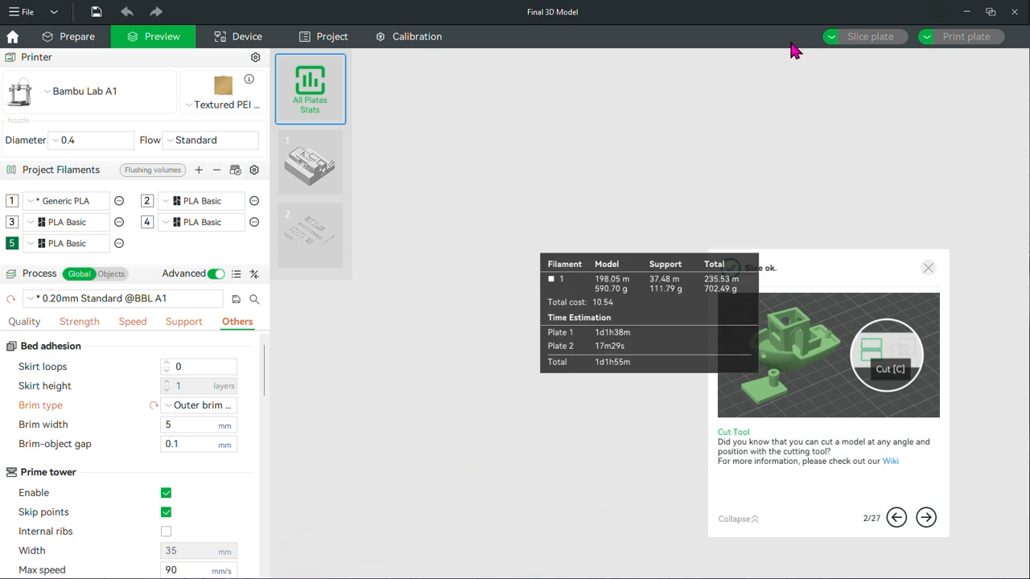
pyautogui.click(311, 157)
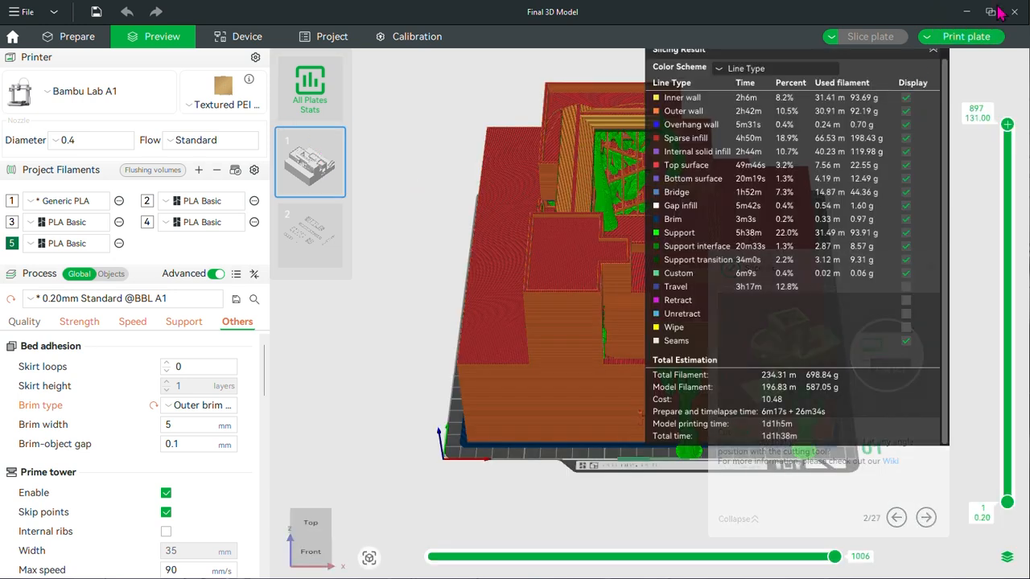
# Send plate 1's print job to the Bamboozeled printer with the external PLA spool as filament
pyautogui.click(975, 41)
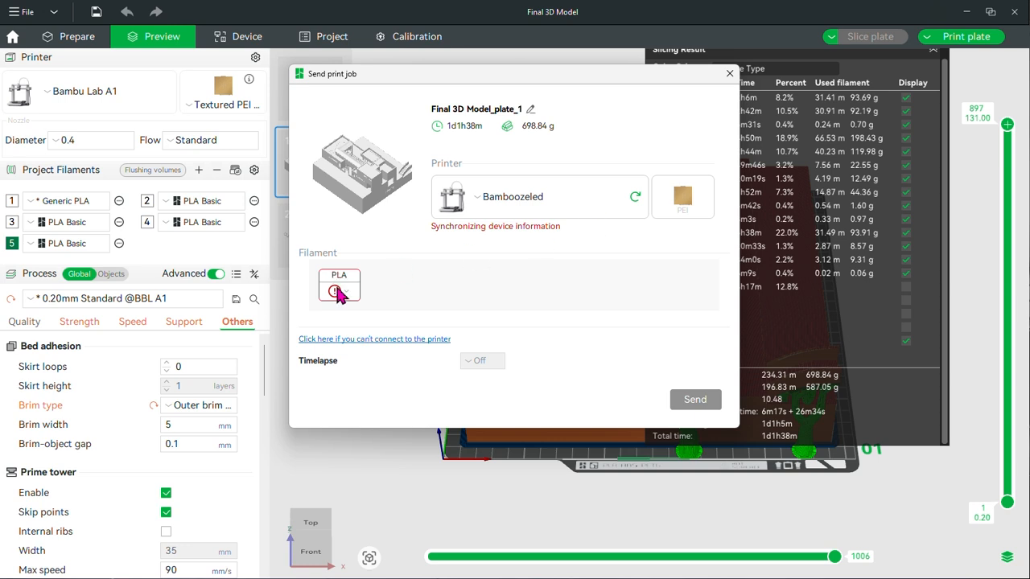
pyautogui.moveTo(349, 291)
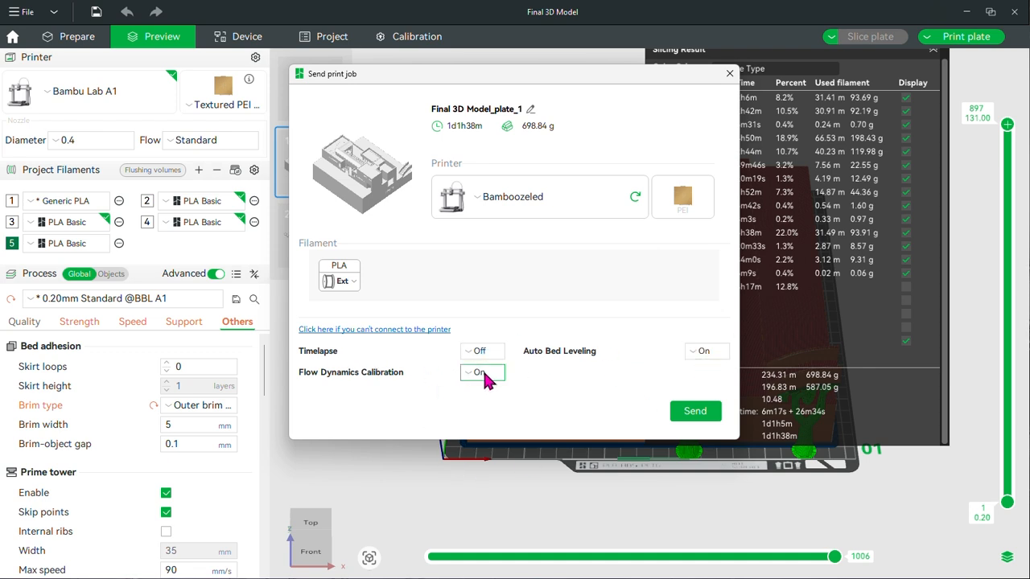
pyautogui.click(695, 412)
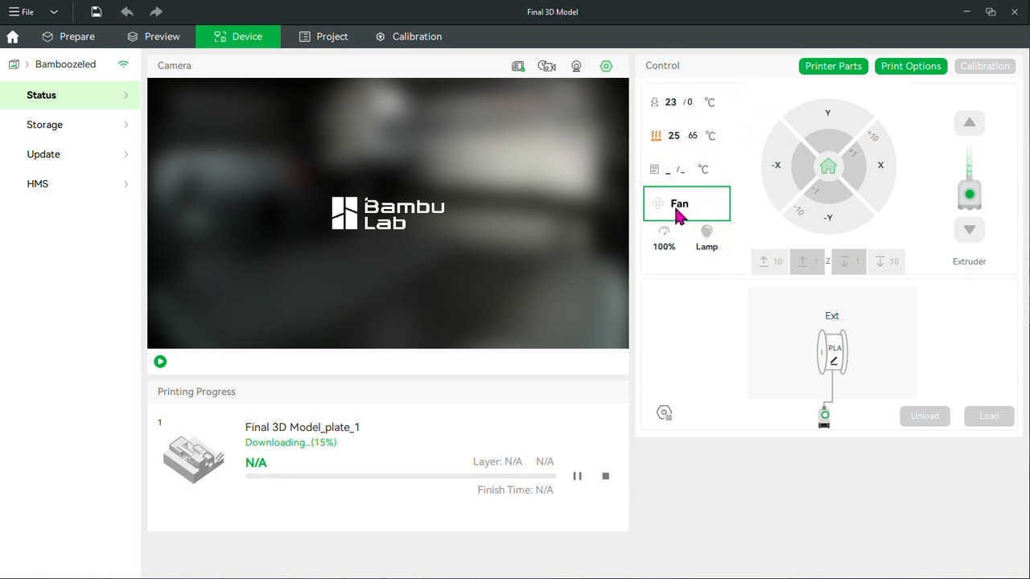
# Check the printer's speed and lamp controls and try to start the live camera view
pyautogui.click(665, 242)
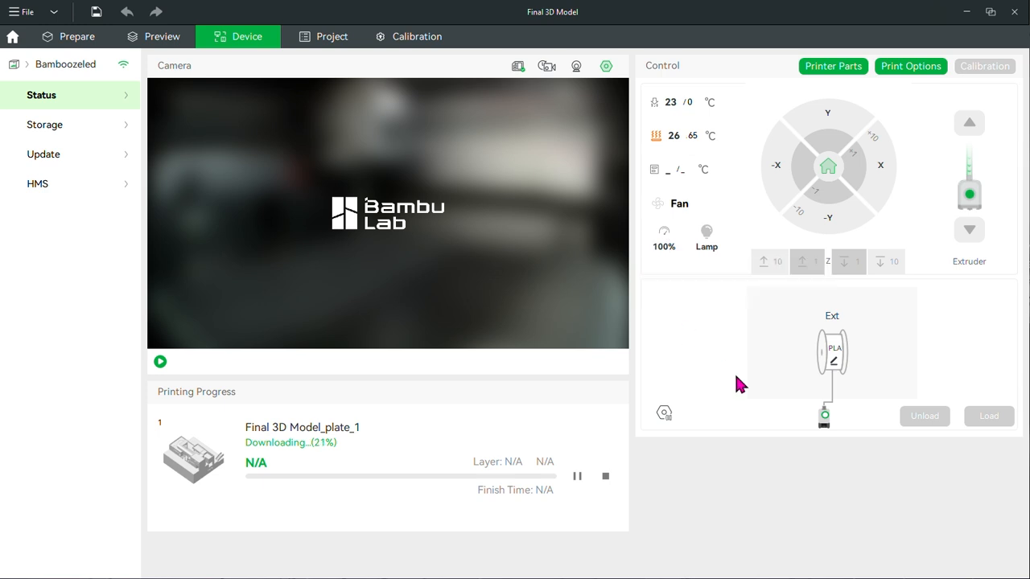
pyautogui.click(708, 242)
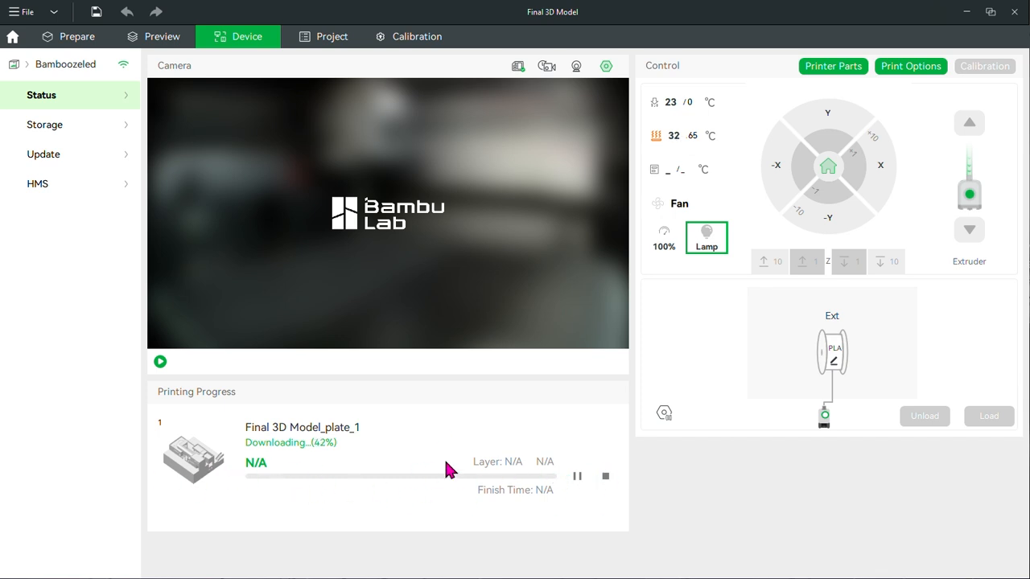
pyautogui.click(160, 362)
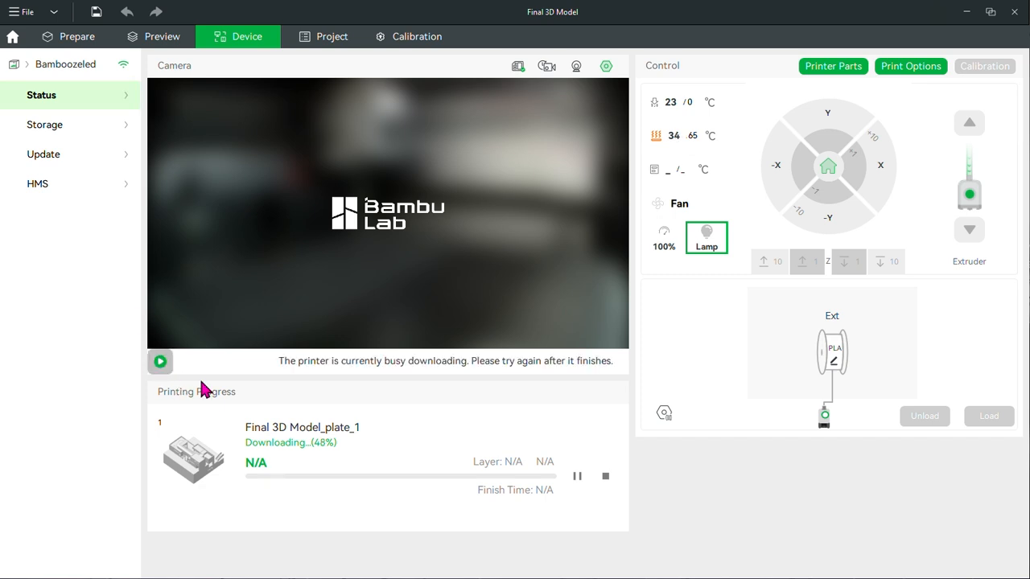